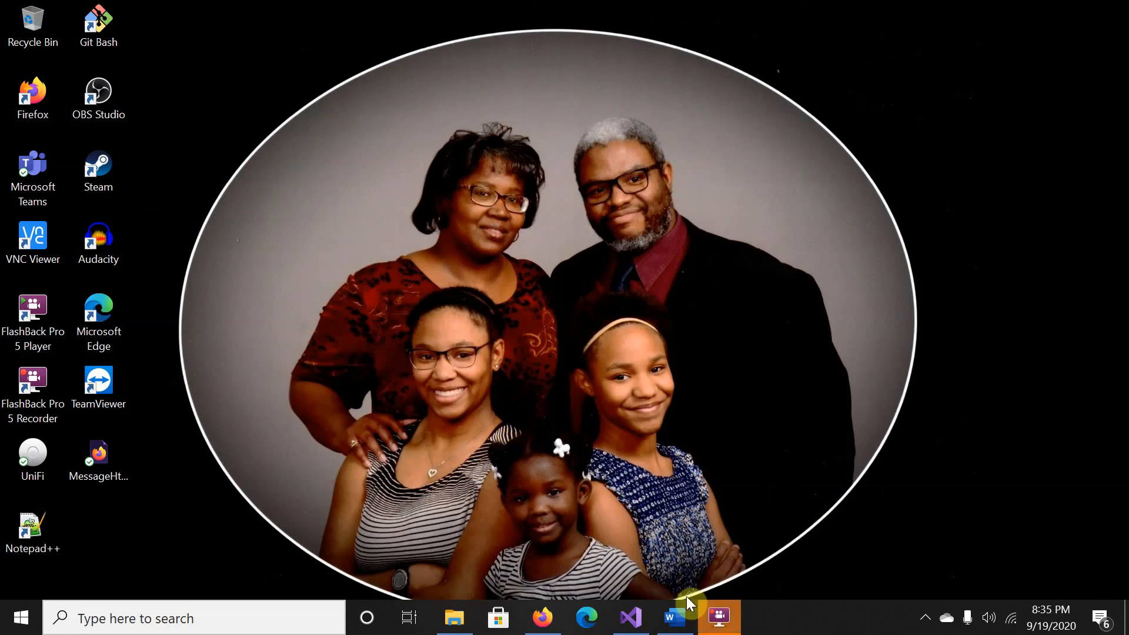
Step: Start the FlashBack recording, minimize the recorder to the tray, and return to the desktop
left_click(716, 617)
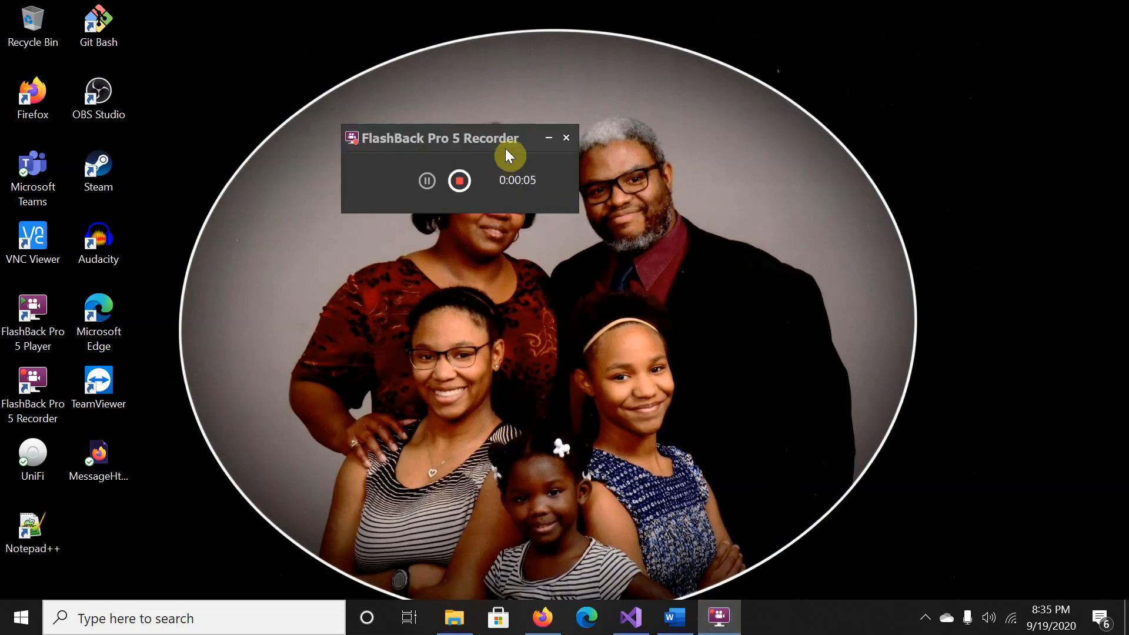
mouse_move(505, 143)
left_mouse_down()
mouse_move(955, 484)
mouse_move(1064, 539)
left_mouse_up()
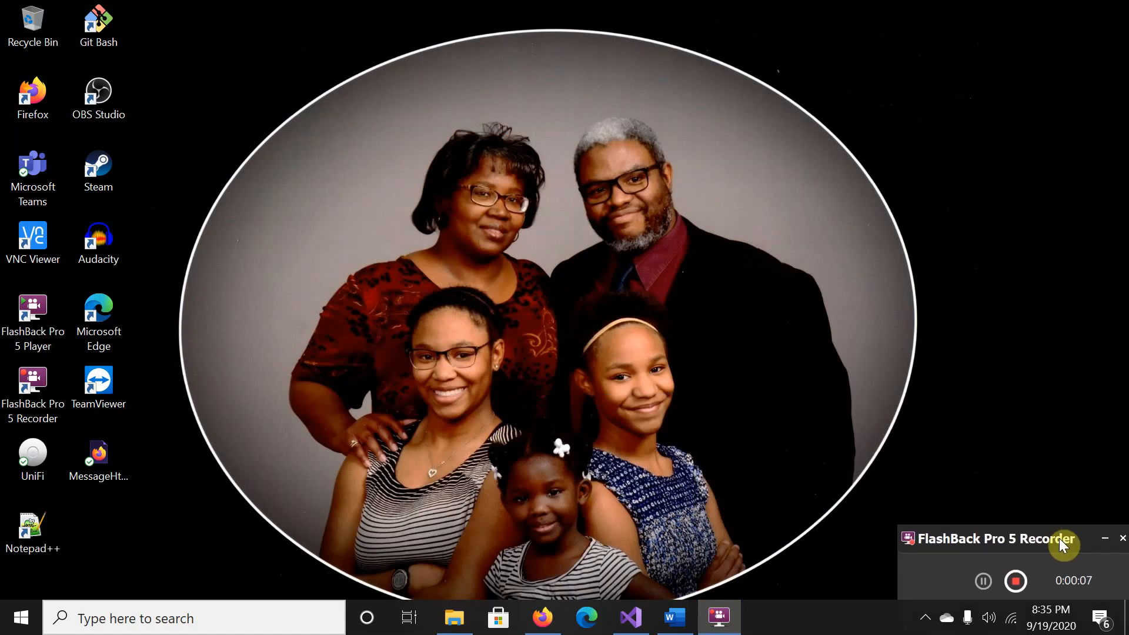
left_click(1100, 539)
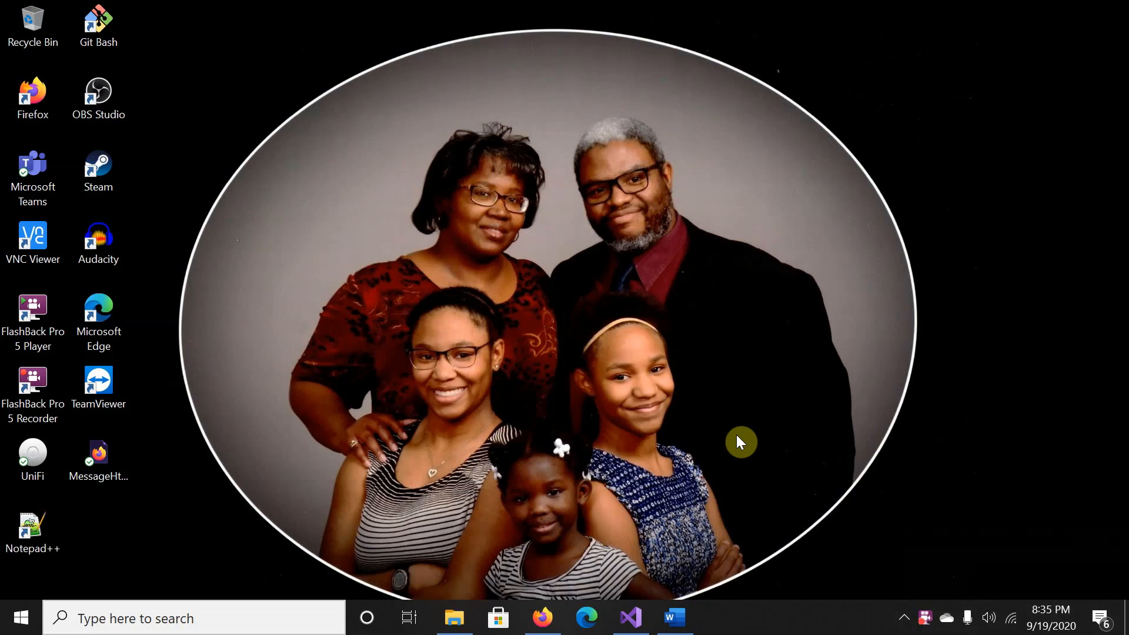
left_click(21, 617)
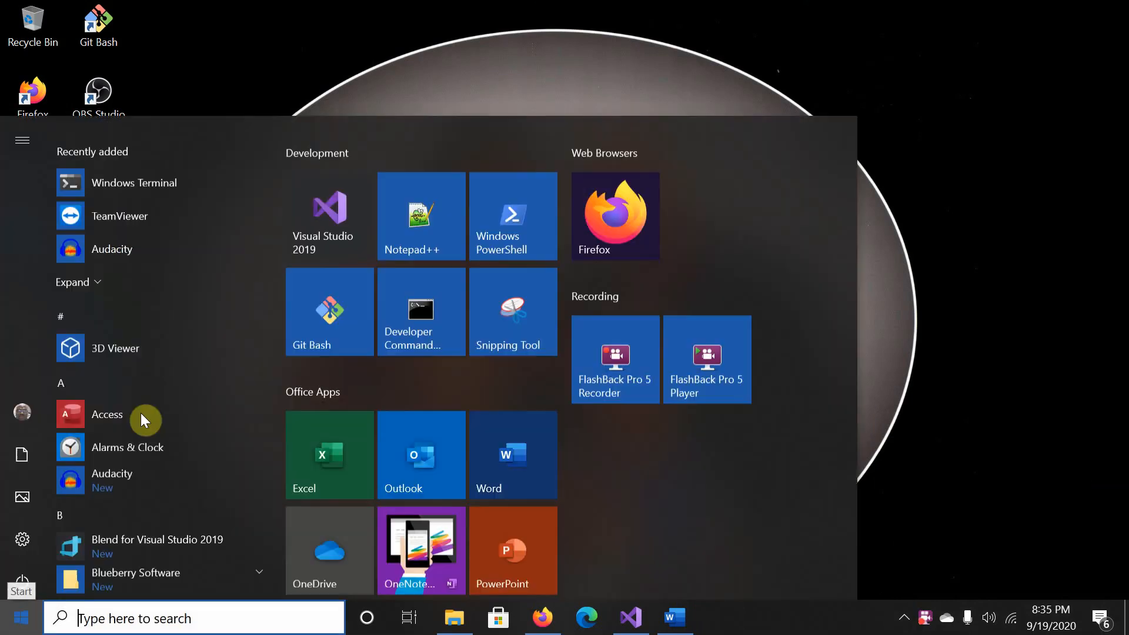
left_click(985, 193)
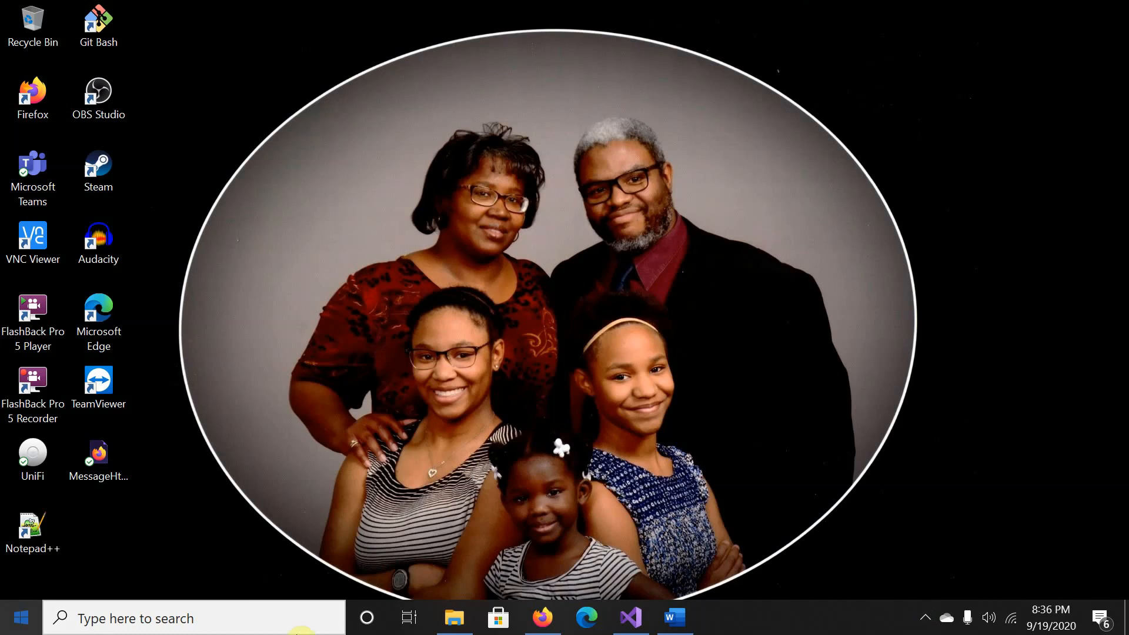
Step: Bring up the Word project notes and replace 'Products' with 'Produce' in item A
left_click(673, 618)
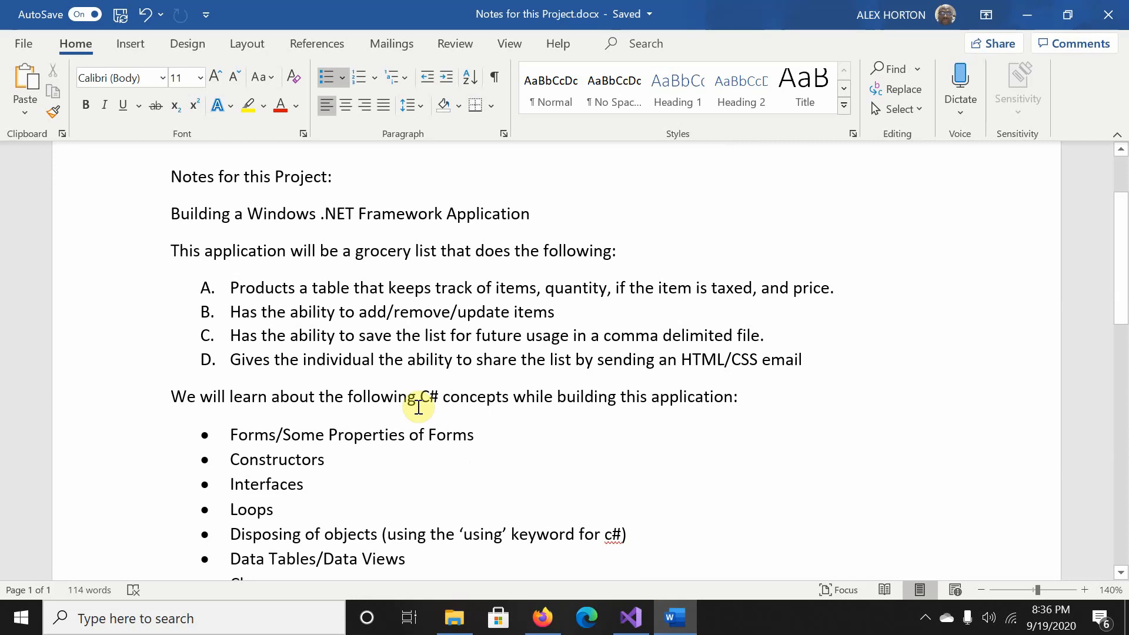
scroll(418, 405, "up", 2)
scroll(416, 404, "down", 1)
scroll(416, 403, "down", 1)
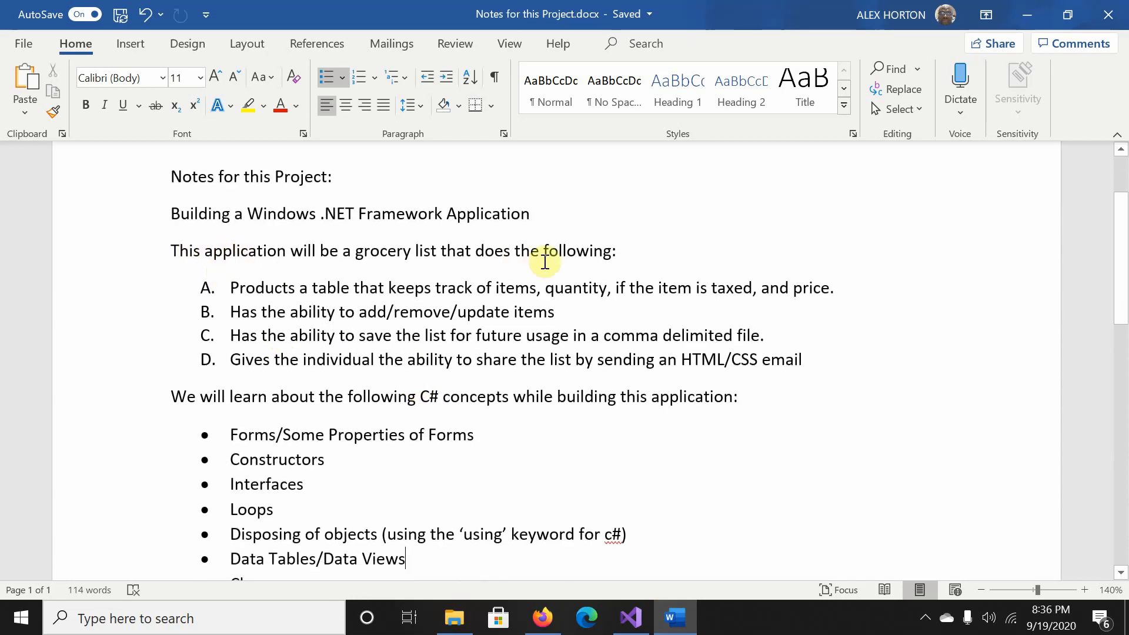
left_click(602, 252)
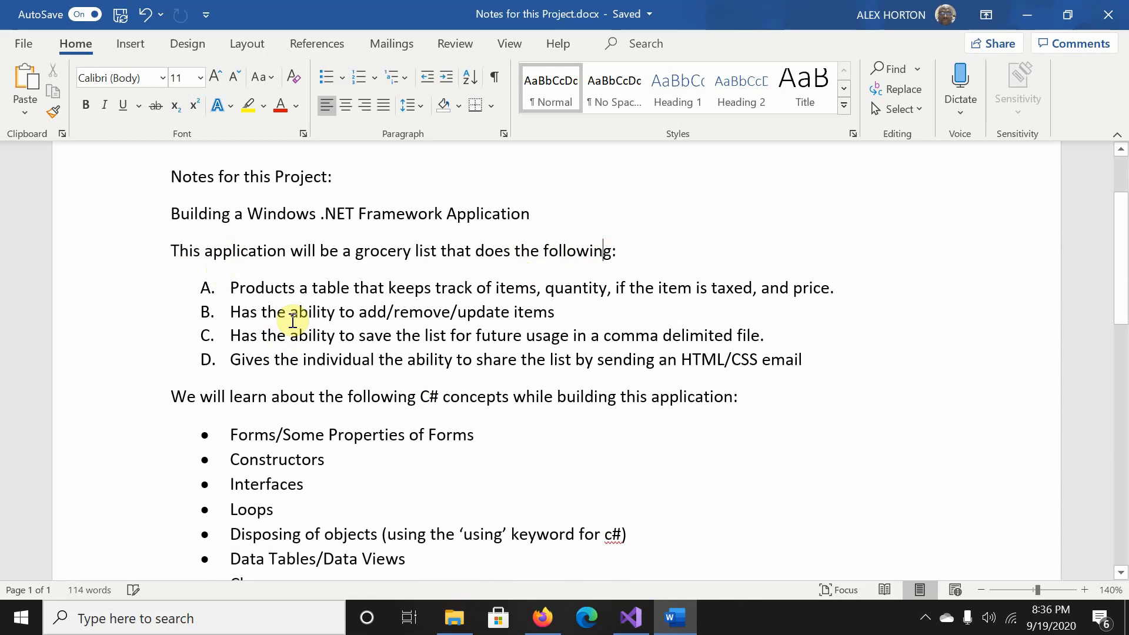
left_click_drag(231, 287, 294, 292)
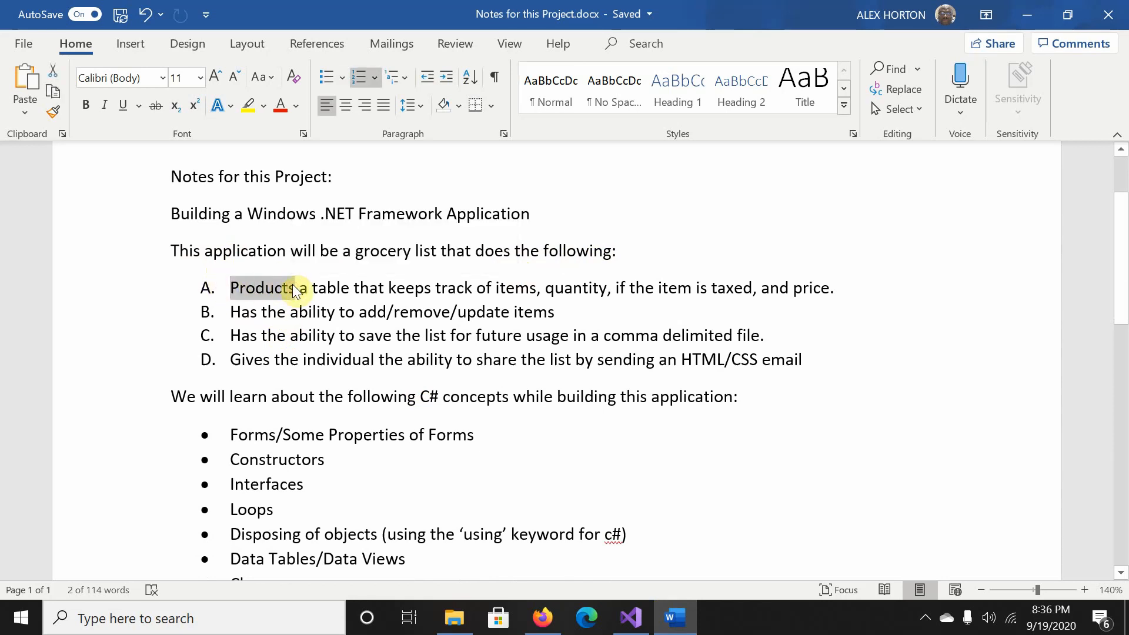
type("Produce")
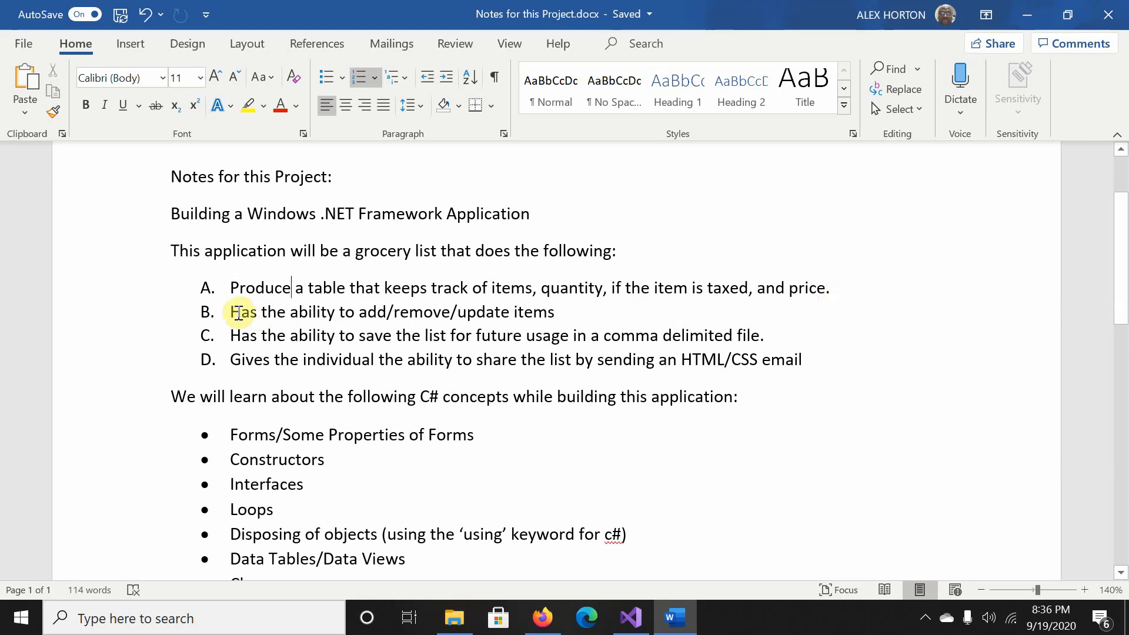
Step: Review items B through D, erasing the stray characters added after 'update' in item B
mouse_move(231, 313)
left_mouse_down()
mouse_move(423, 330)
mouse_move(537, 315)
left_mouse_up()
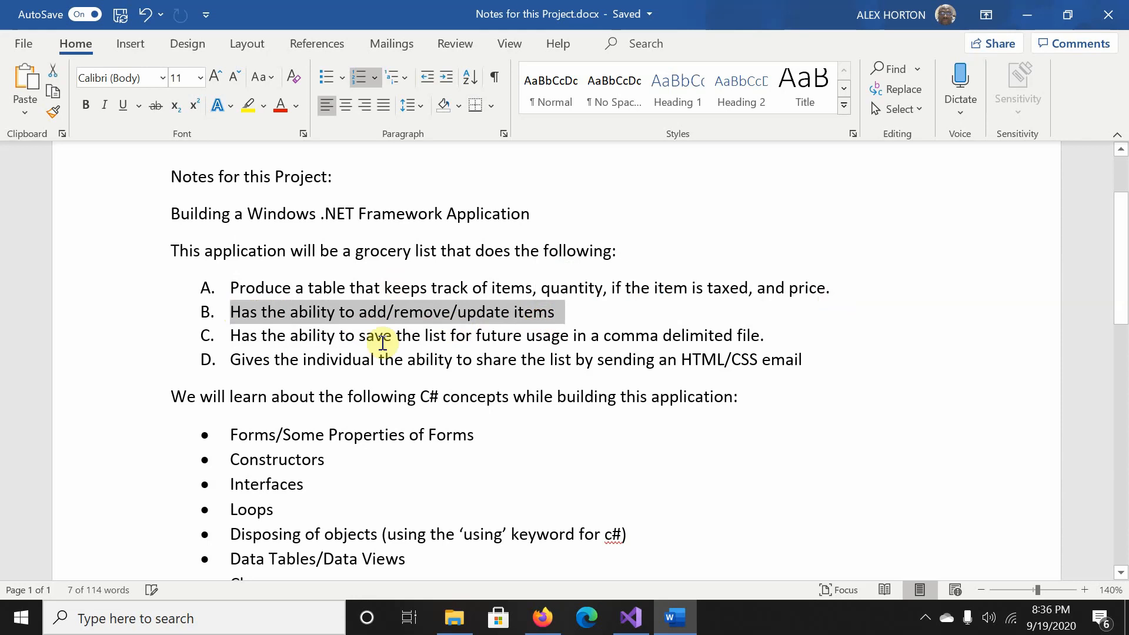
left_click(257, 364)
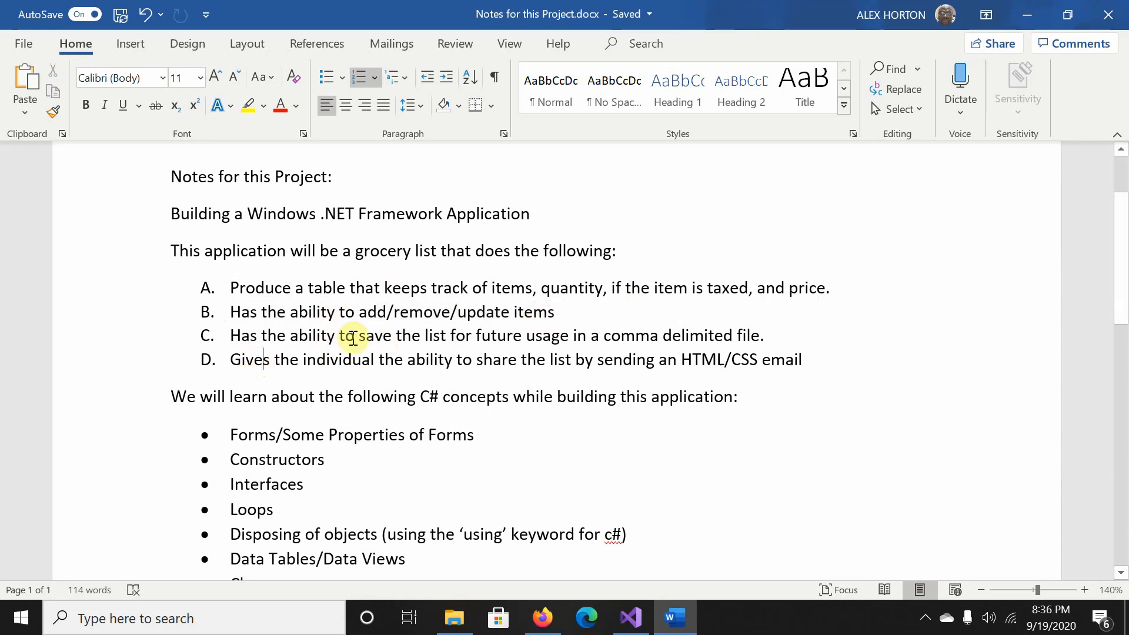
left_click(511, 316)
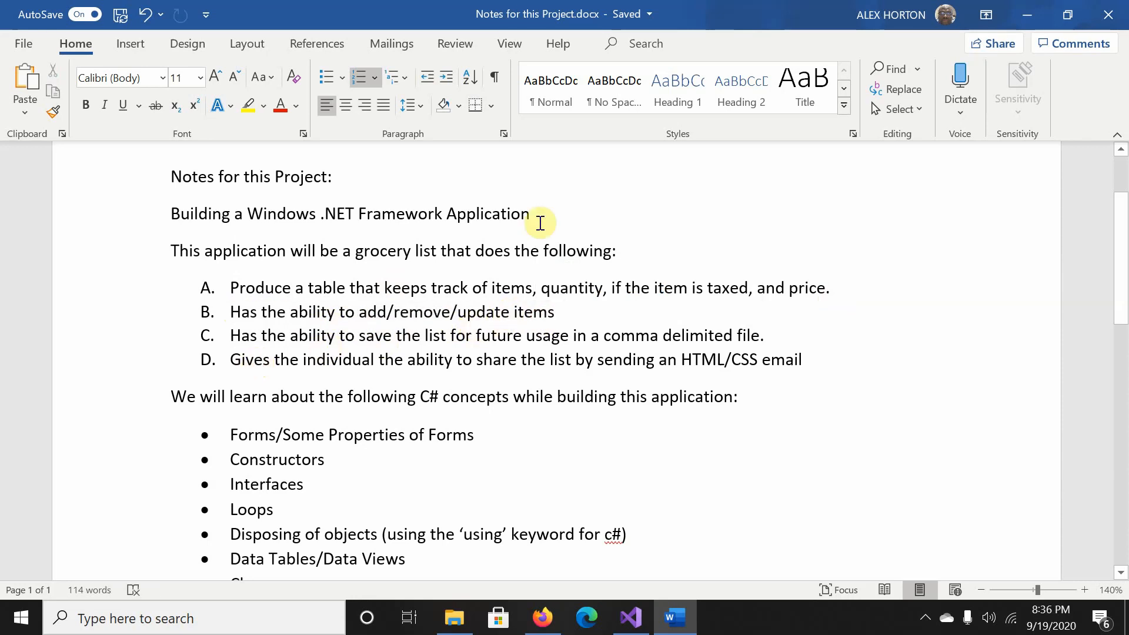
type("/d")
key("BackSpace")
key("BackSpace")
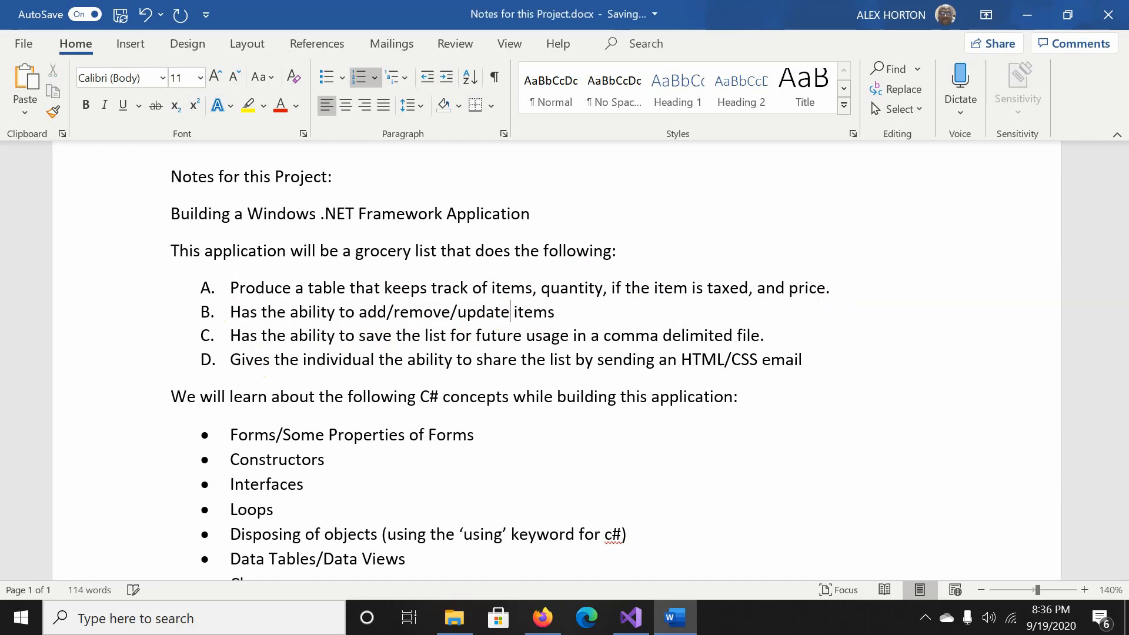
left_click(286, 339)
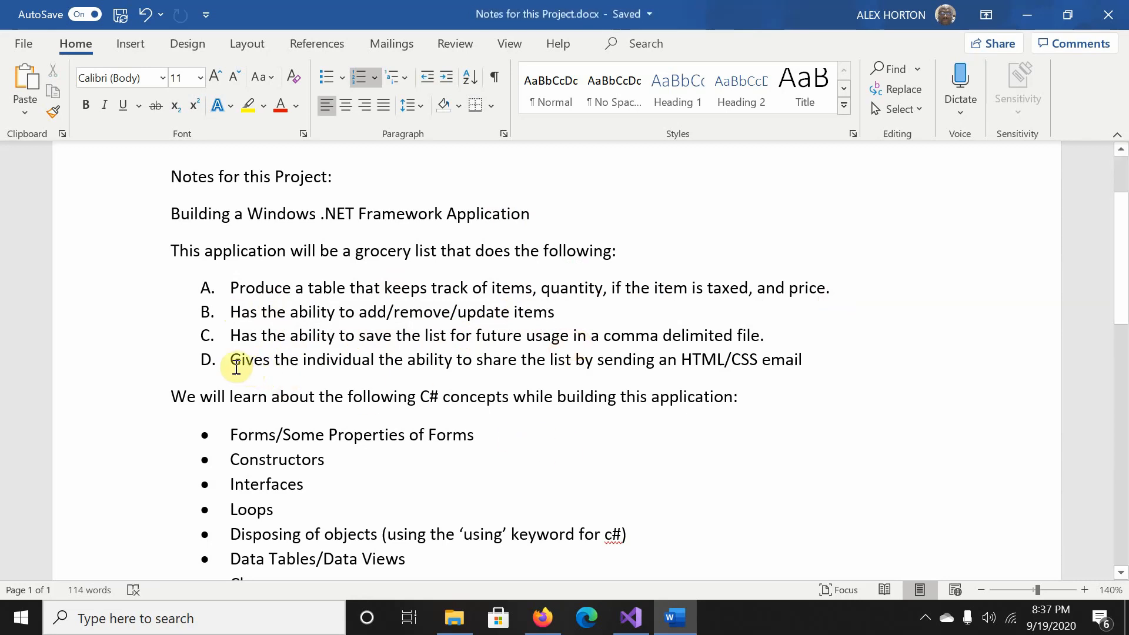
left_click_drag(231, 361, 769, 375)
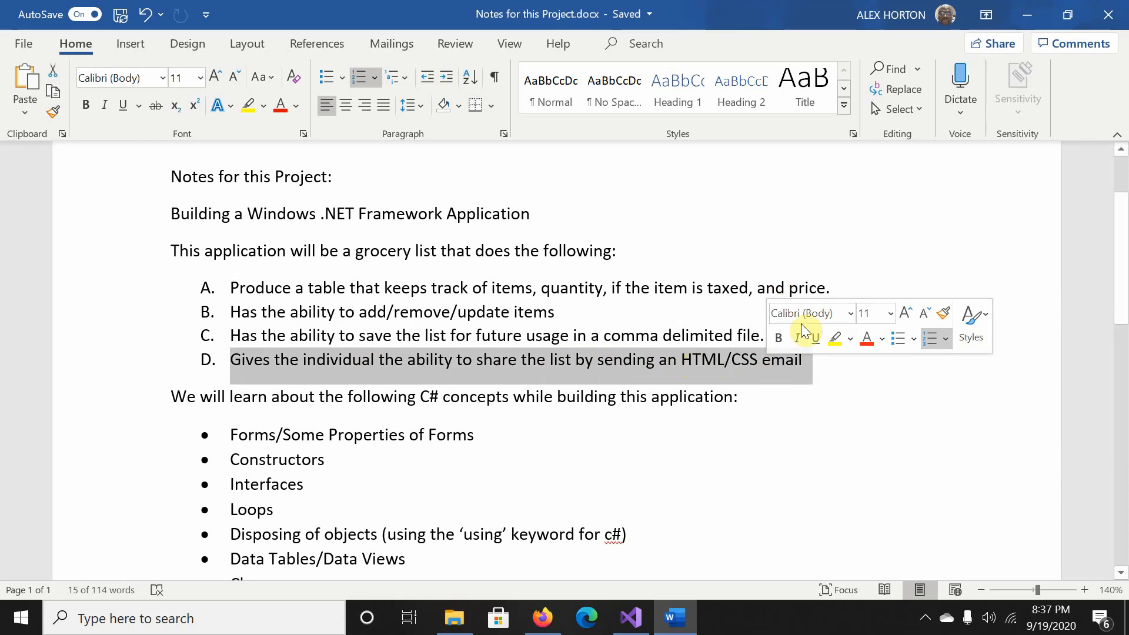
Step: Add item E 'This application will be deployable.' after item D
left_click(843, 373)
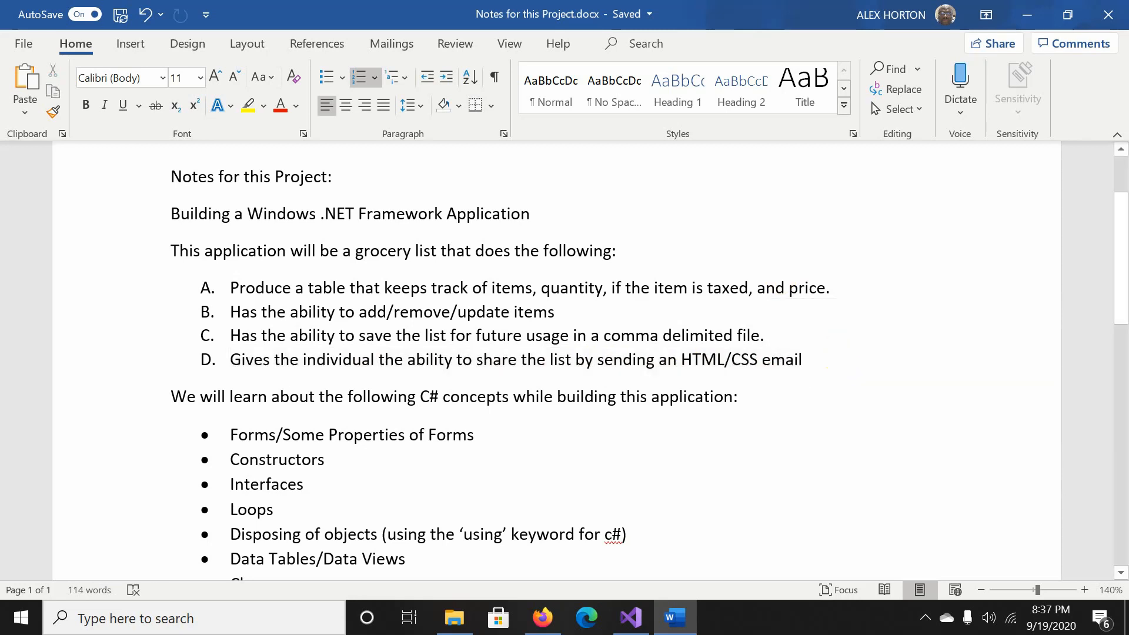
key("Return")
type("T")
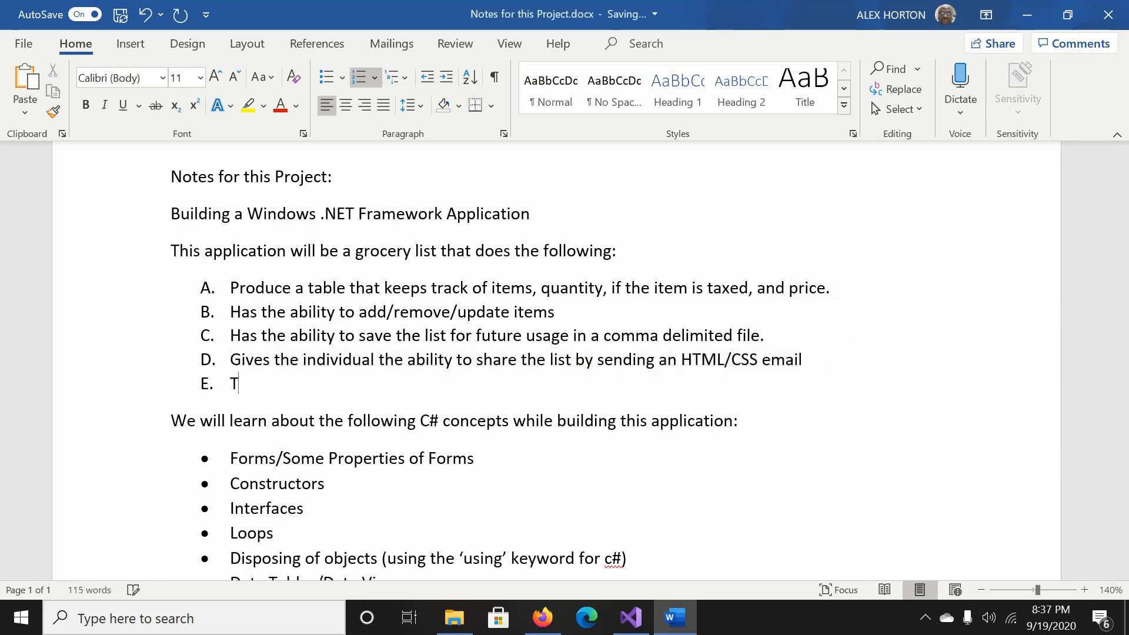
type("his application w")
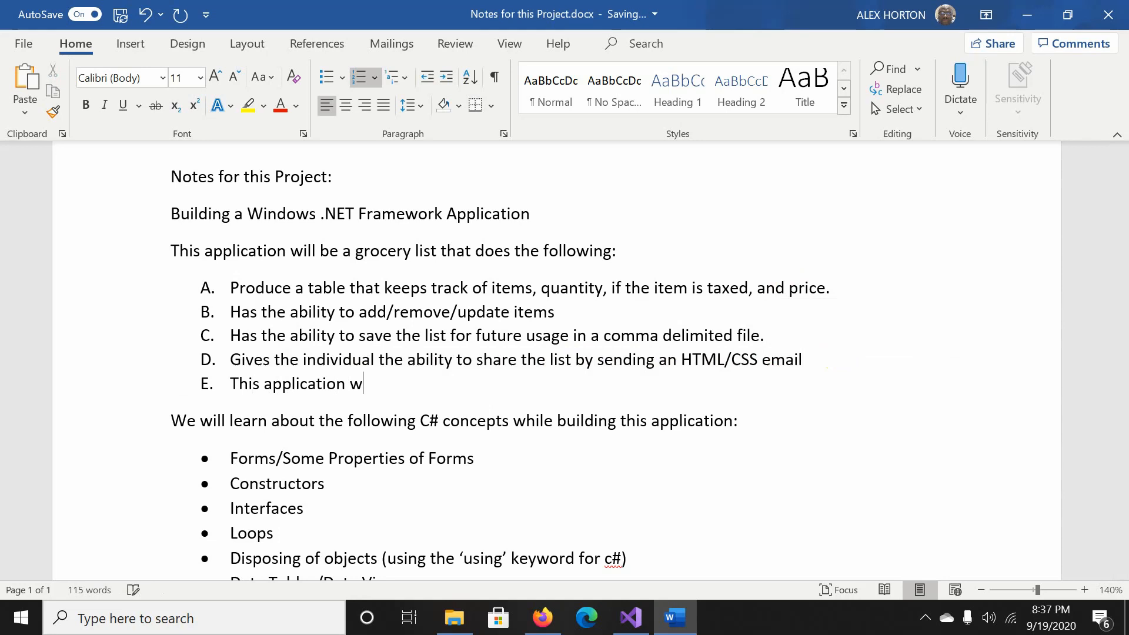
type("ill be deploy")
type("able.")
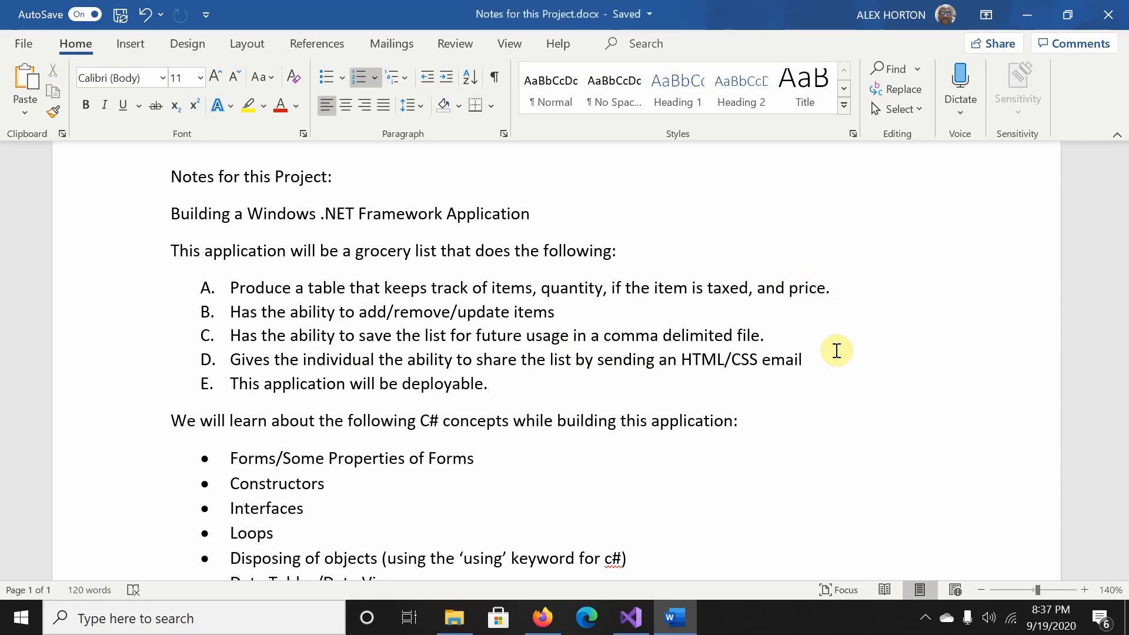
Step: Switch to File Explorer, glance at the OneDrive folders, and go to the C: drive
left_click(18, 621)
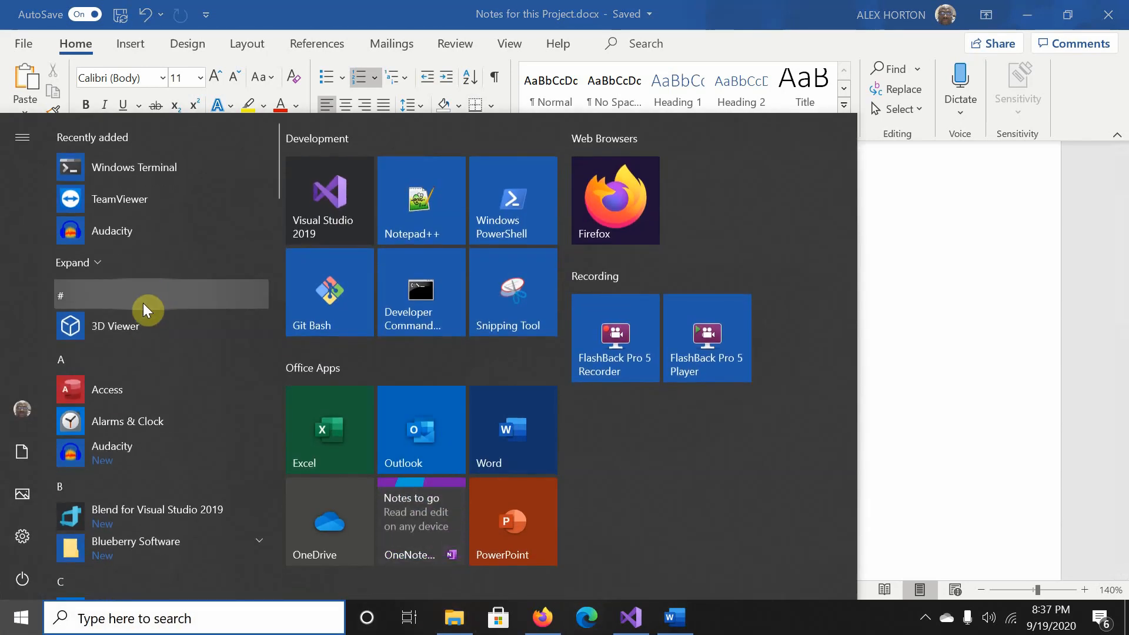
scroll(143, 303, "down", 1)
scroll(143, 303, "down", 5)
scroll(142, 303, "down", 4)
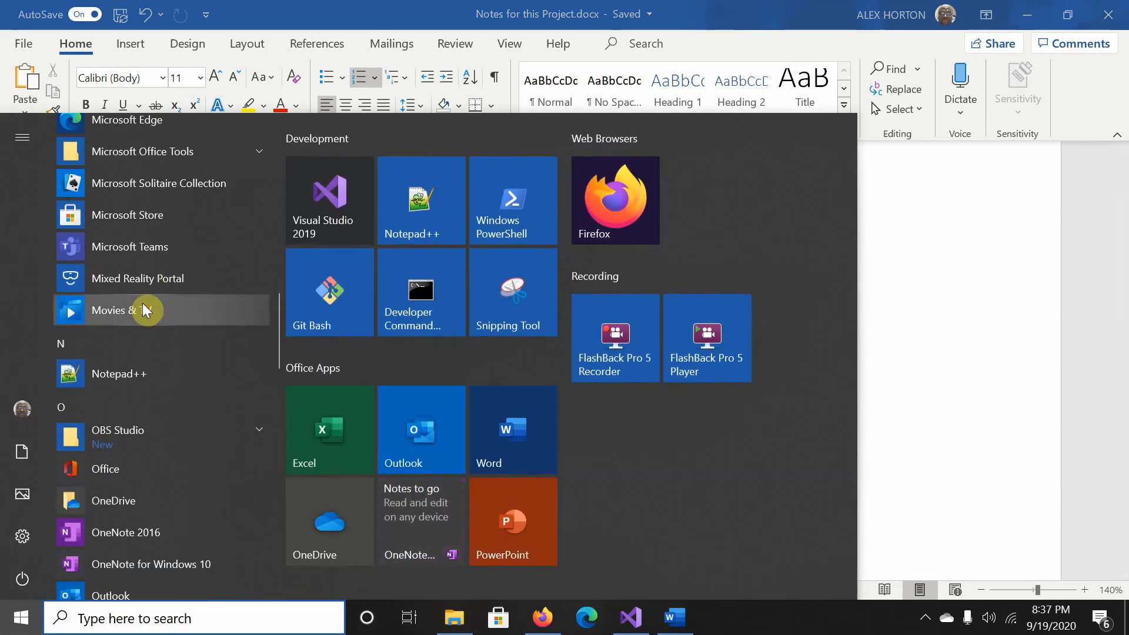
scroll(198, 310, "down", 3)
scroll(199, 308, "down", 5)
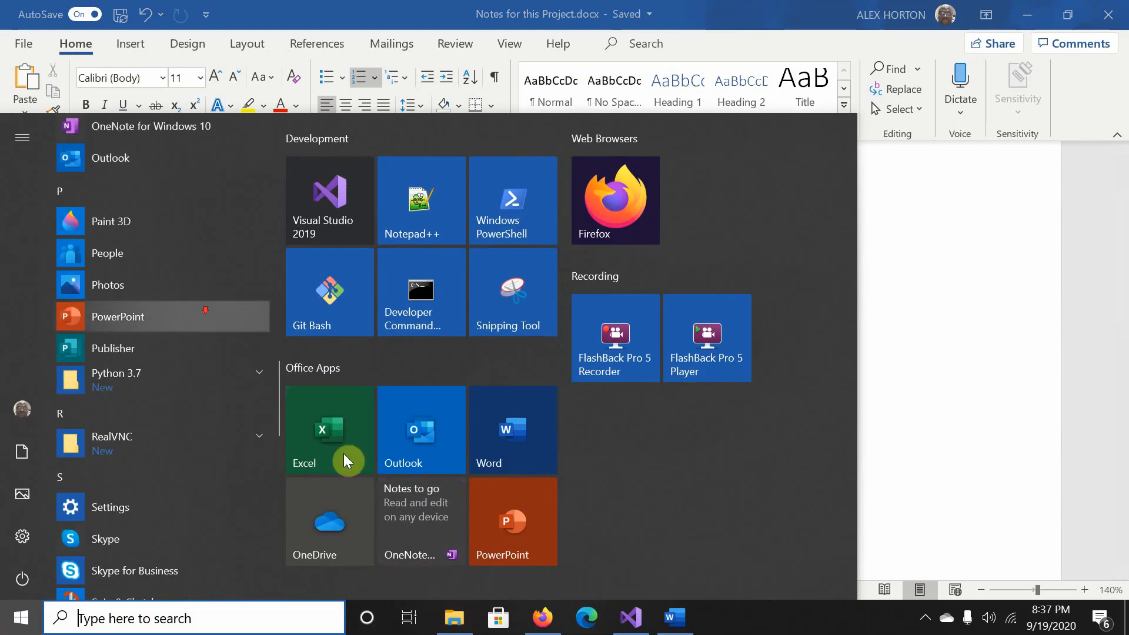
left_click(454, 618)
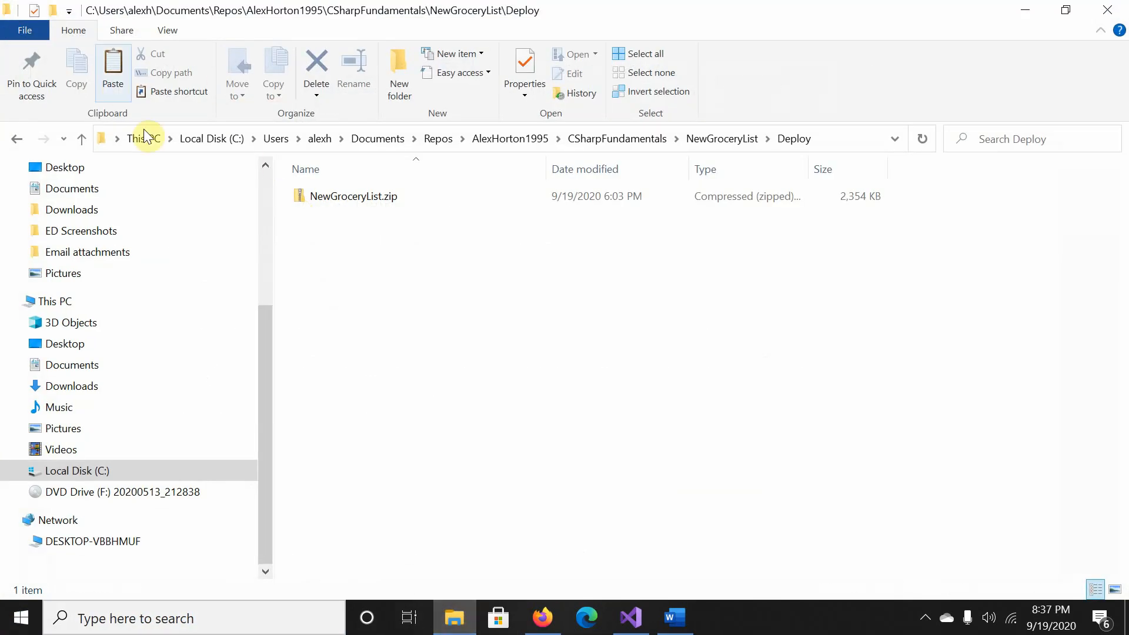
left_click(109, 209)
left_click(136, 188)
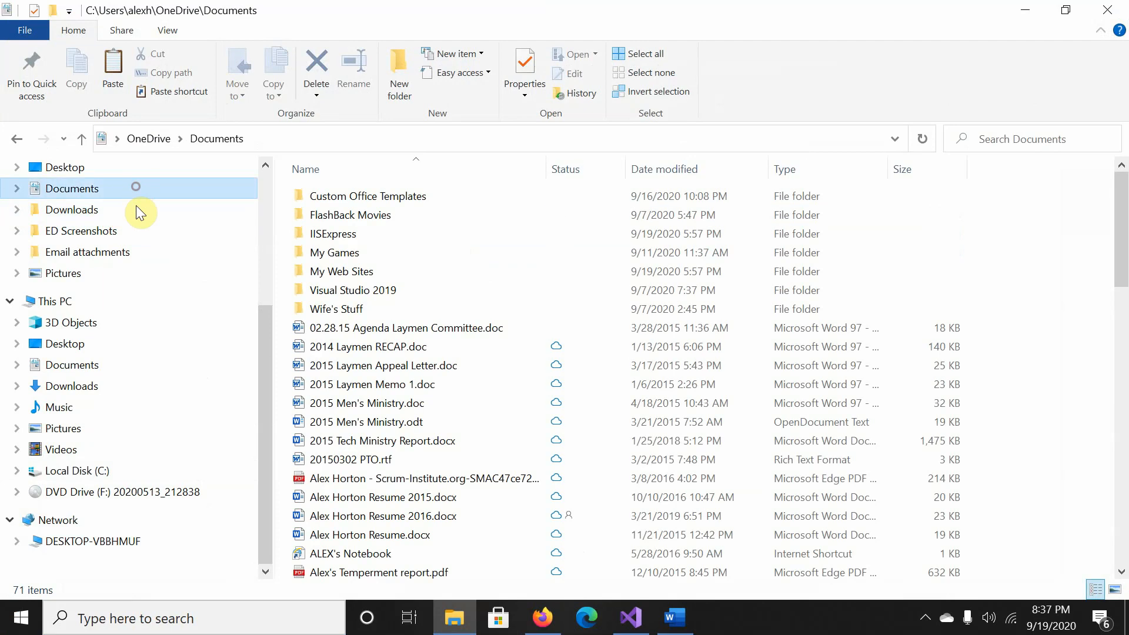
left_click(103, 212)
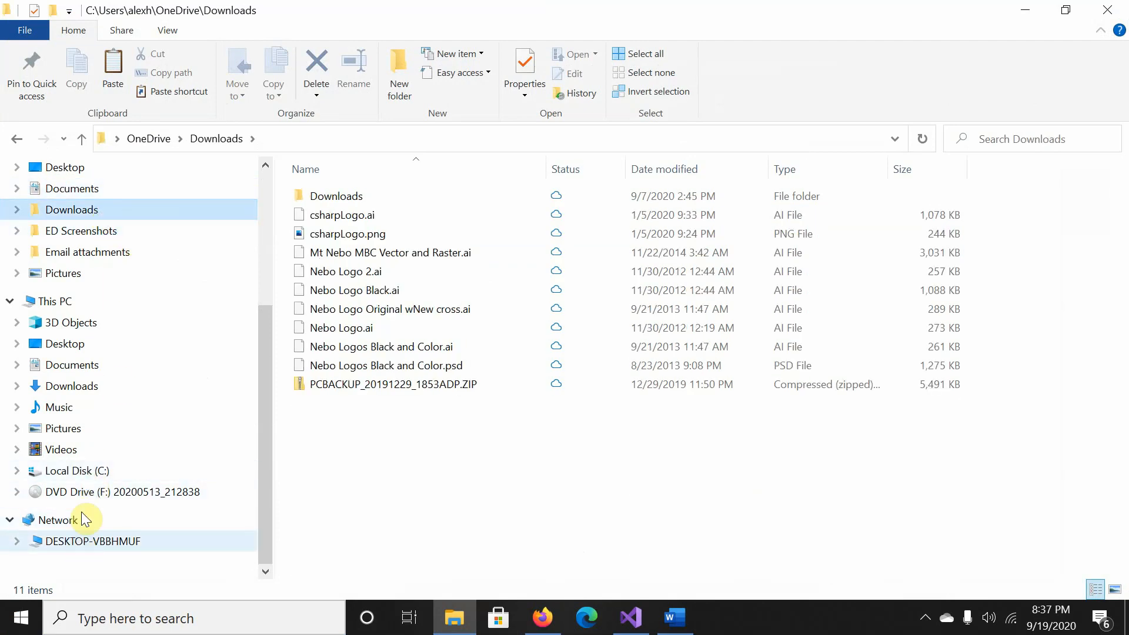
left_click(89, 470)
Step: Browse Users > alexh > Documents > Repos > AlexHorton1995 > CSharpFundamentals > NewGroceryList > Deploy
double_click(338, 348)
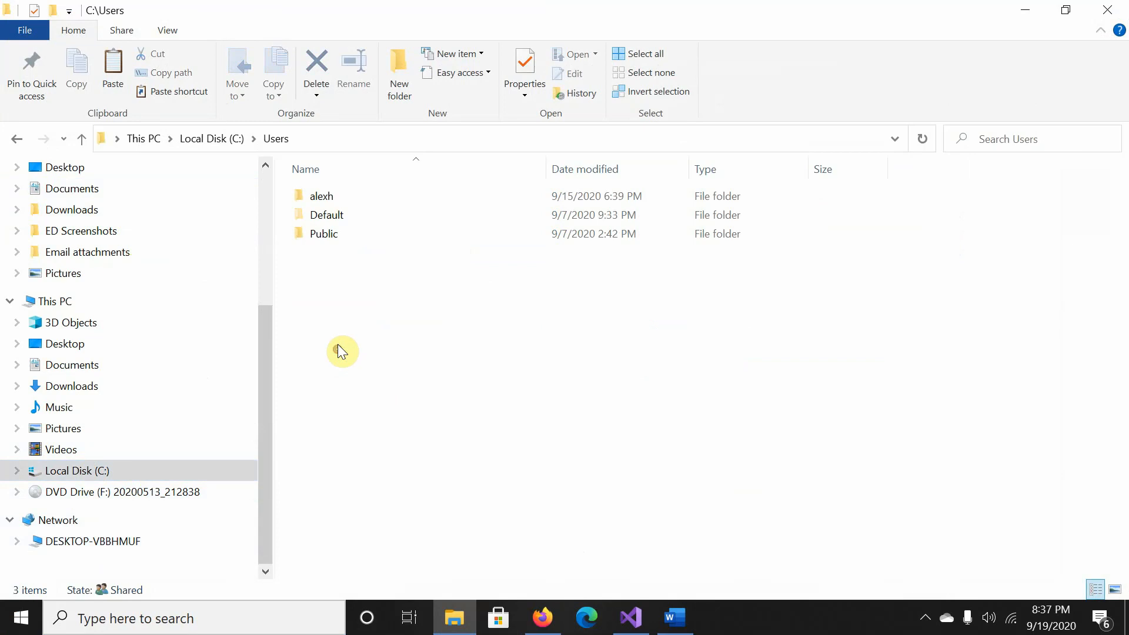
double_click(335, 197)
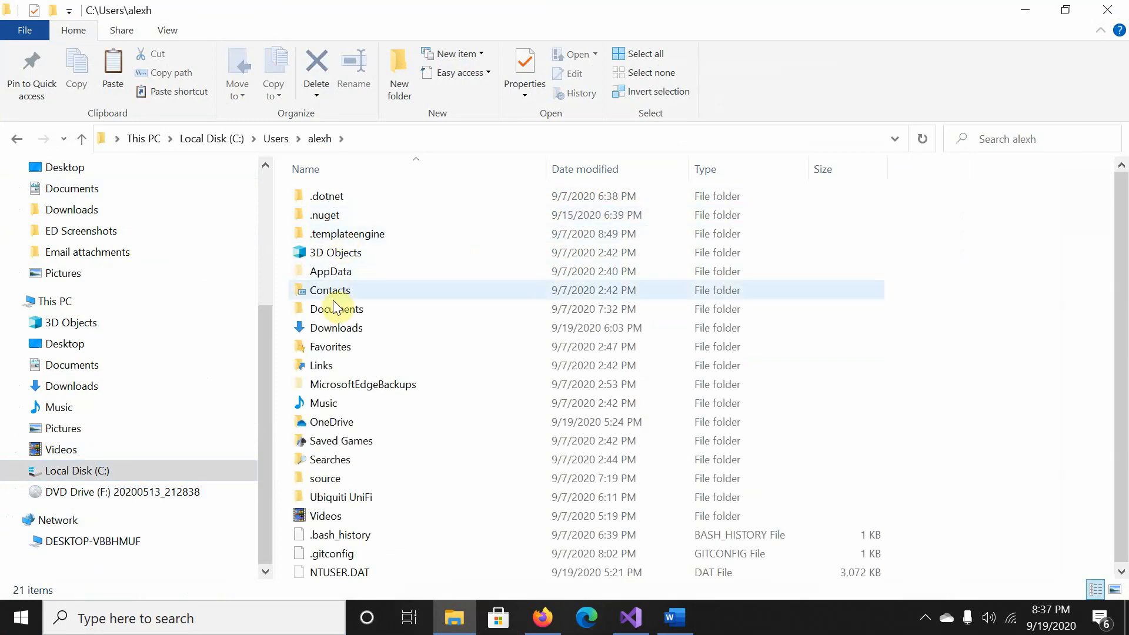
double_click(330, 310)
left_click(326, 237)
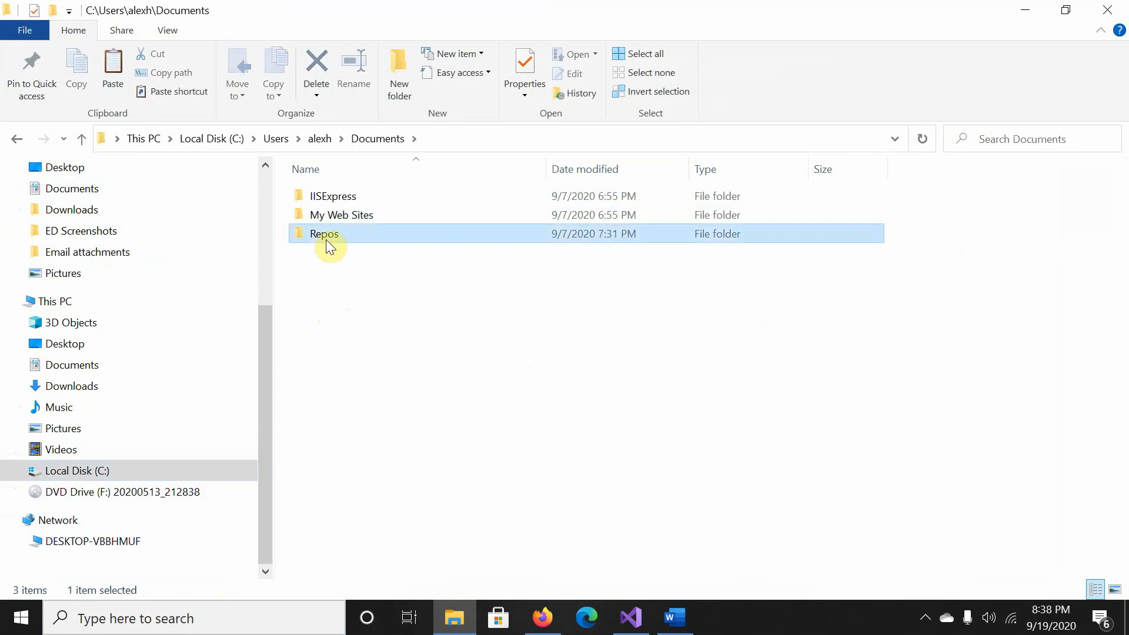
double_click(325, 236)
double_click(337, 196)
double_click(337, 199)
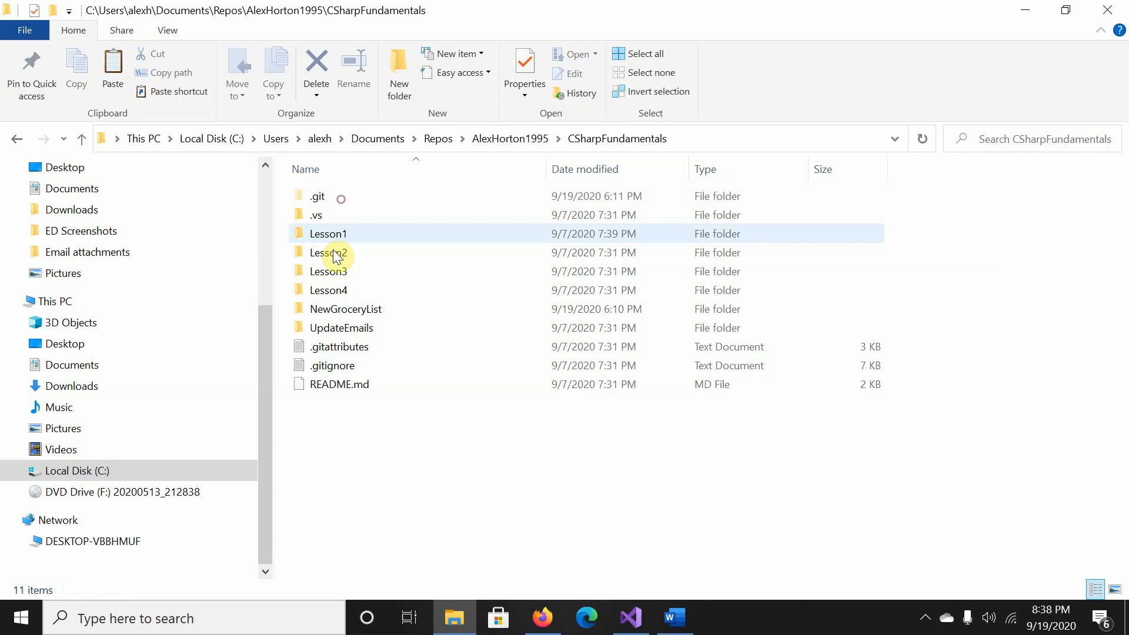
double_click(333, 309)
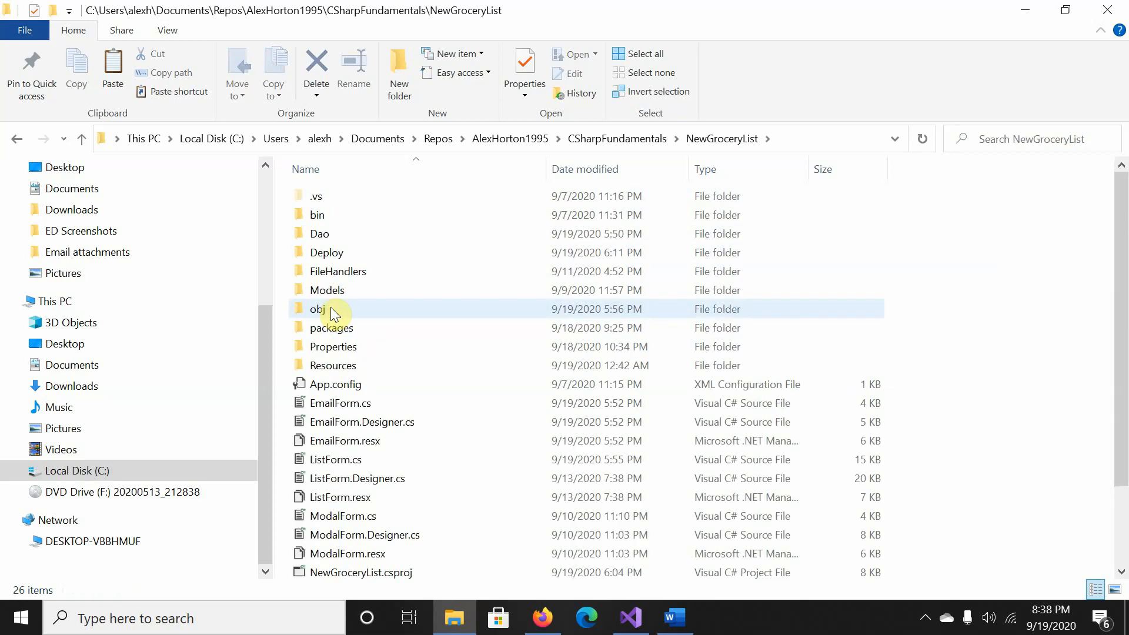
double_click(327, 253)
Step: Copy NewGroceryList.zip and switch to the Desktop folder ready to paste
left_click(330, 202)
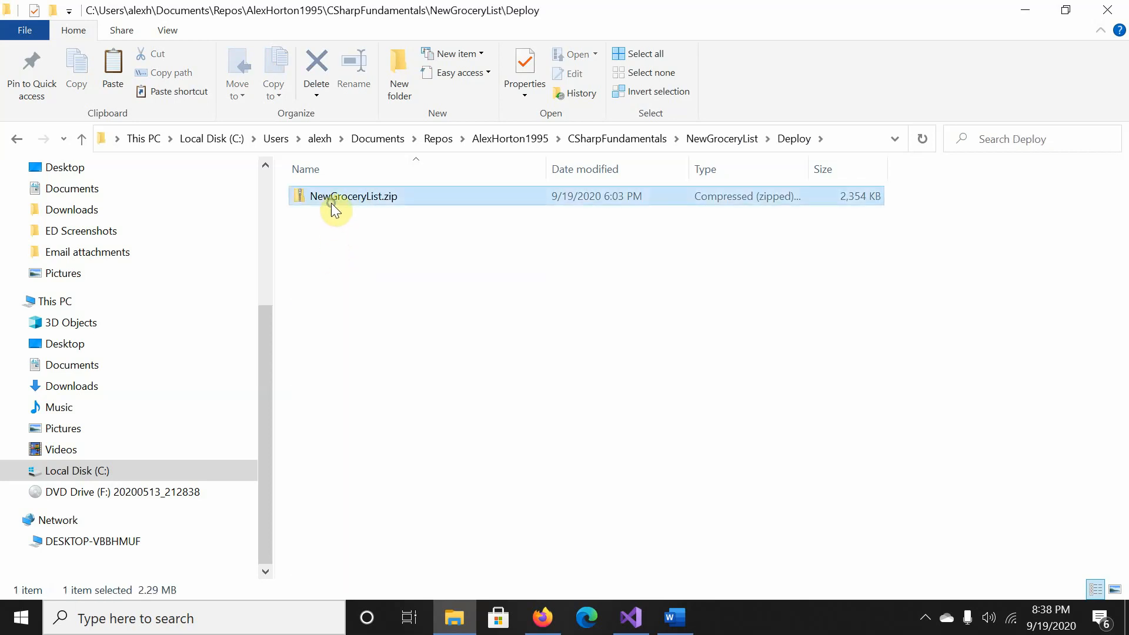
right_click(333, 209)
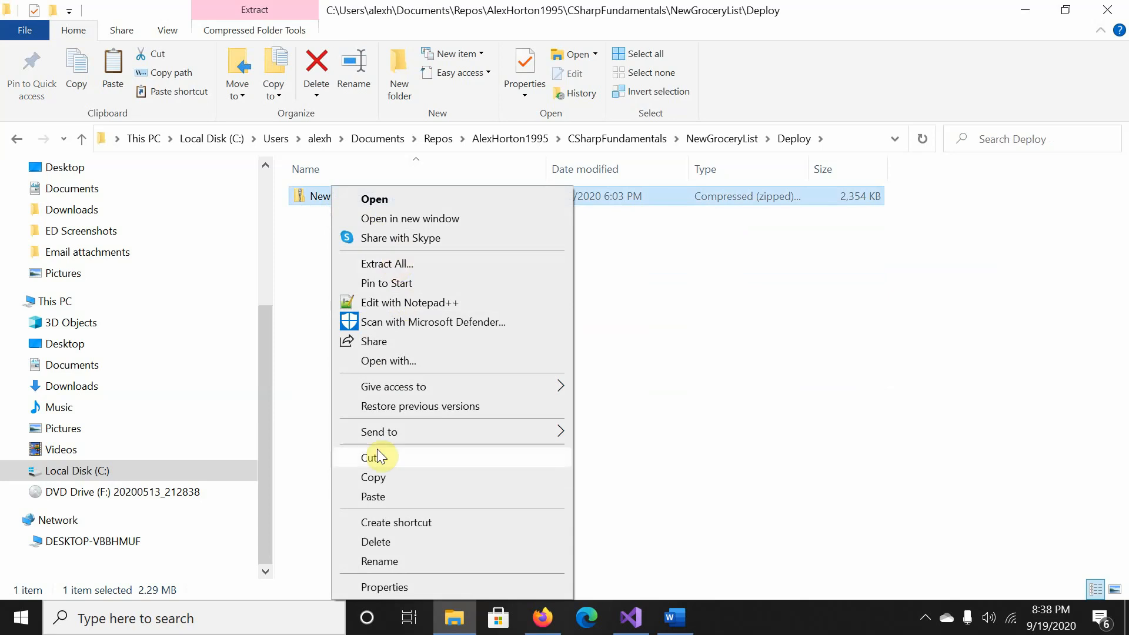
left_click(380, 478)
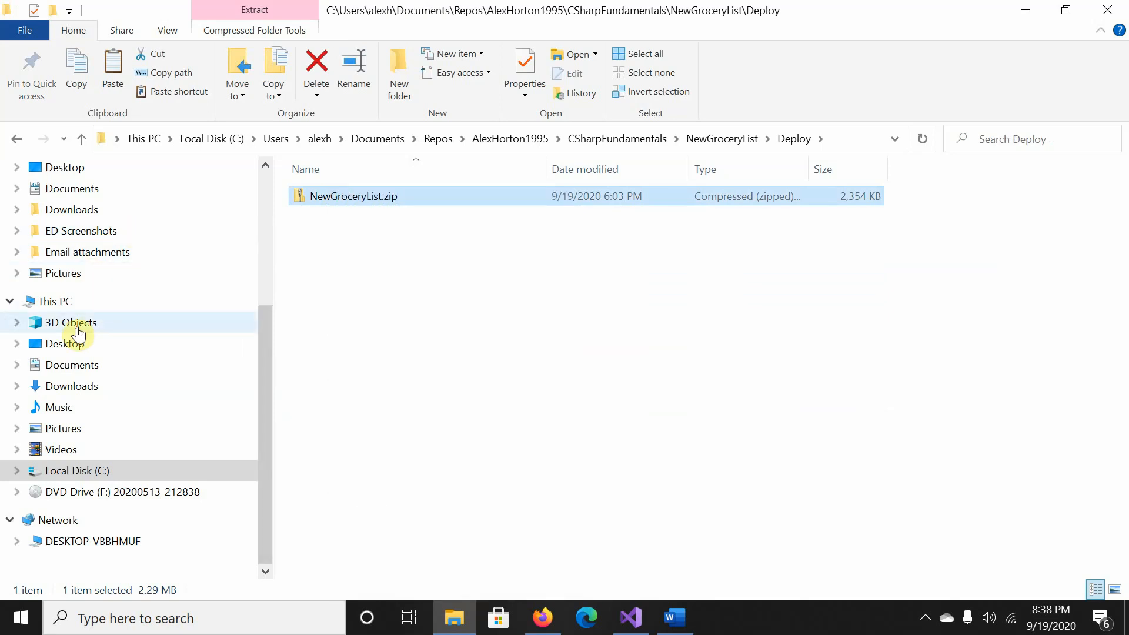
left_click(88, 343)
right_click(435, 361)
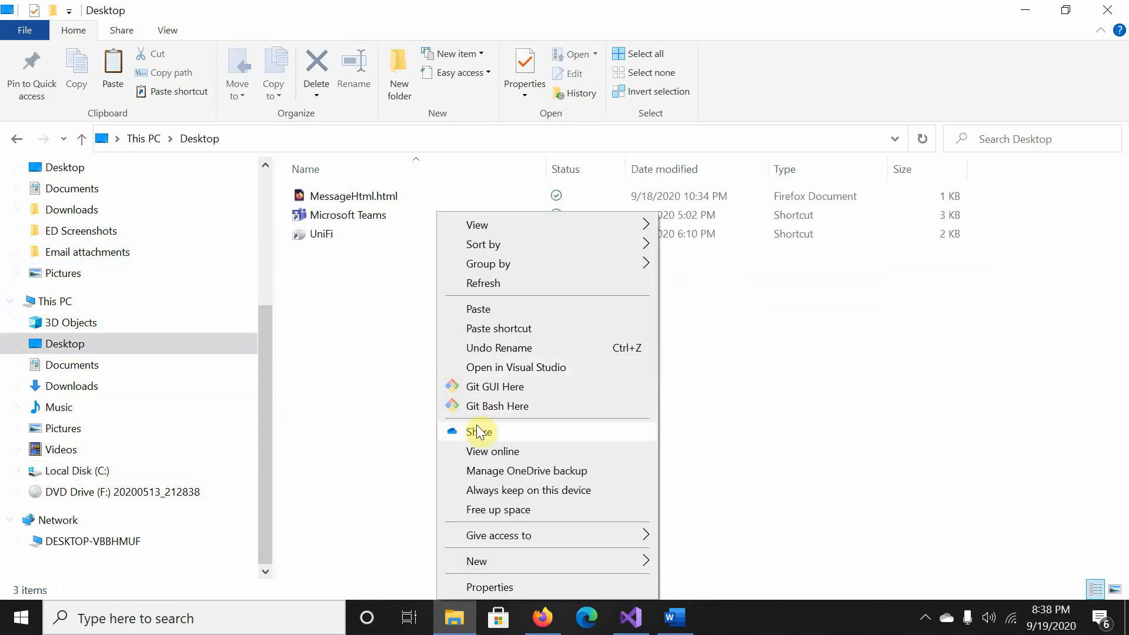
Step: Paste the zip on the Desktop, keep it on this device, and extract it into a NewGroceryList folder
left_click(481, 310)
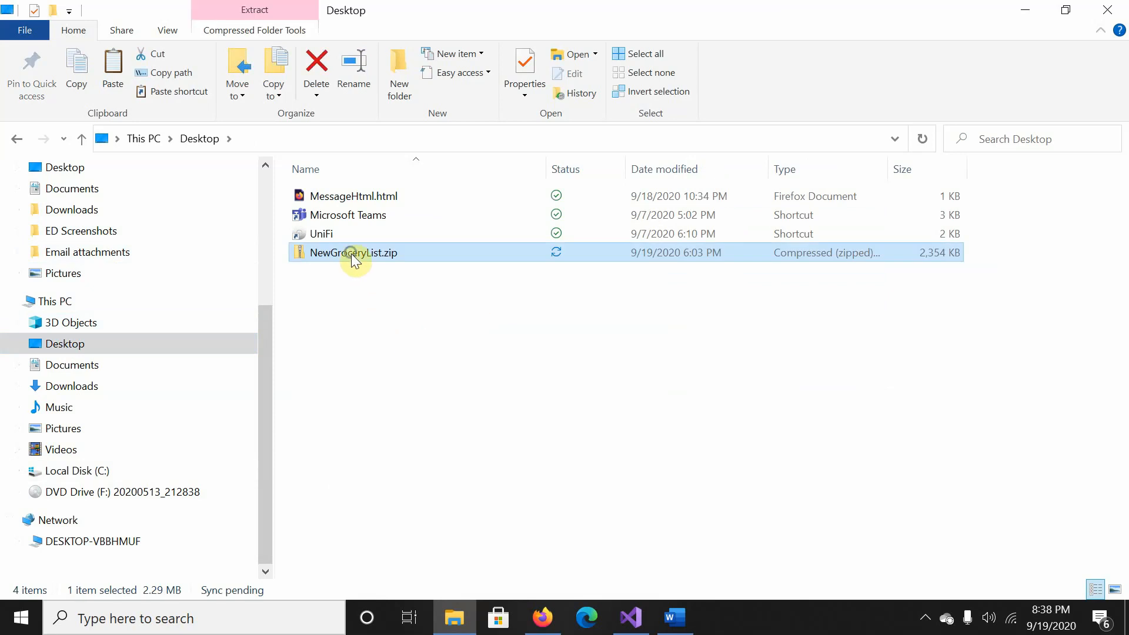
right_click(354, 258)
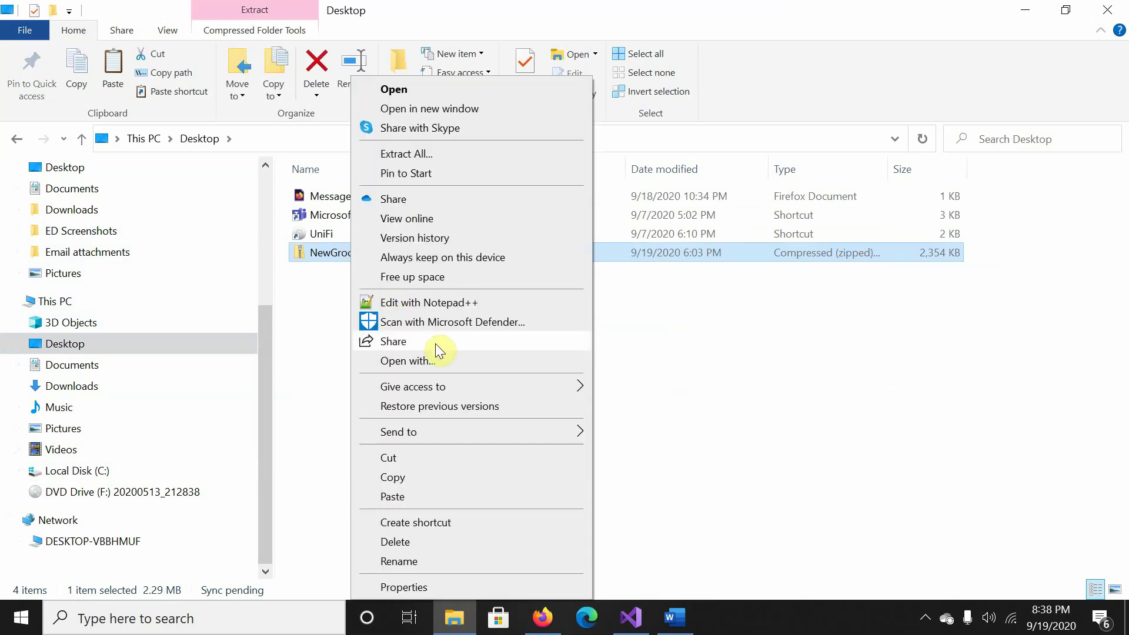
left_click(409, 259)
right_click(389, 234)
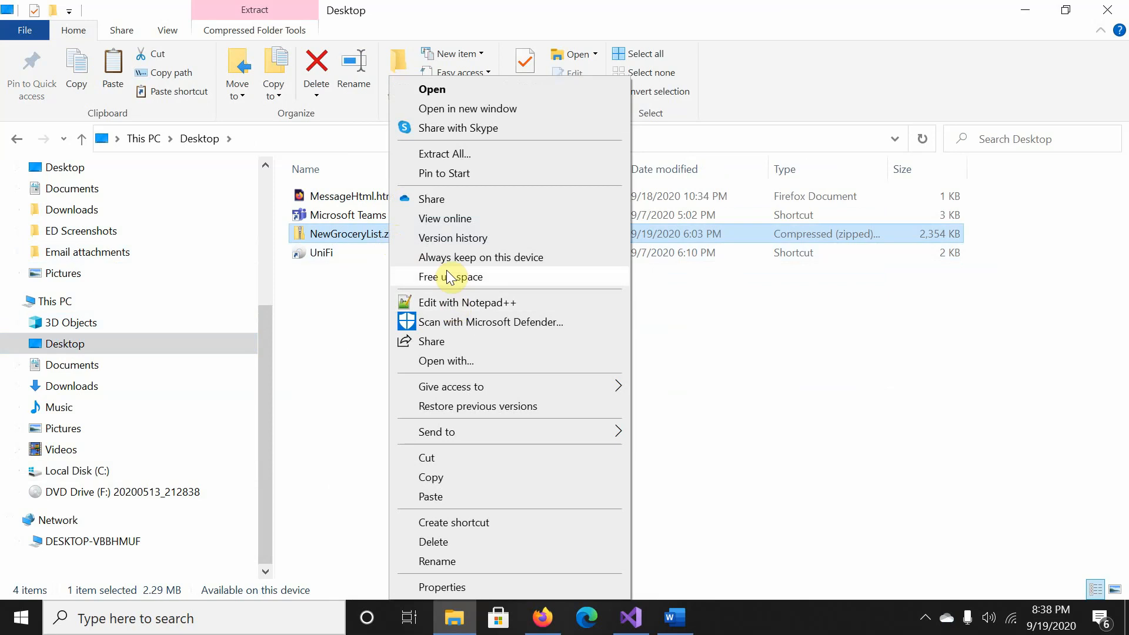
left_click(461, 154)
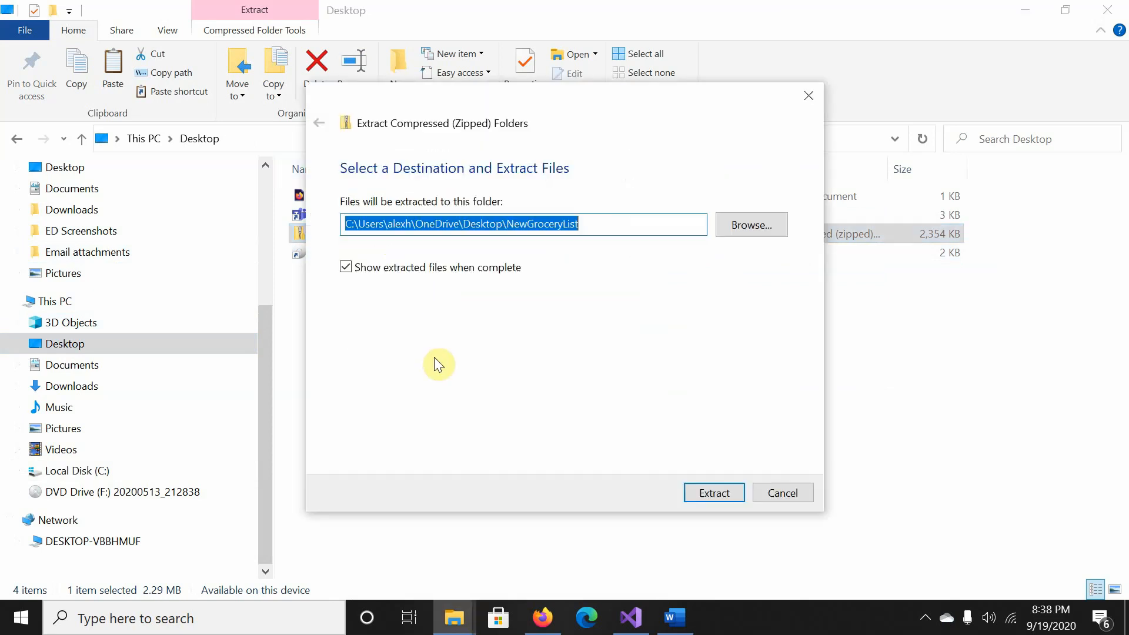
left_click(713, 499)
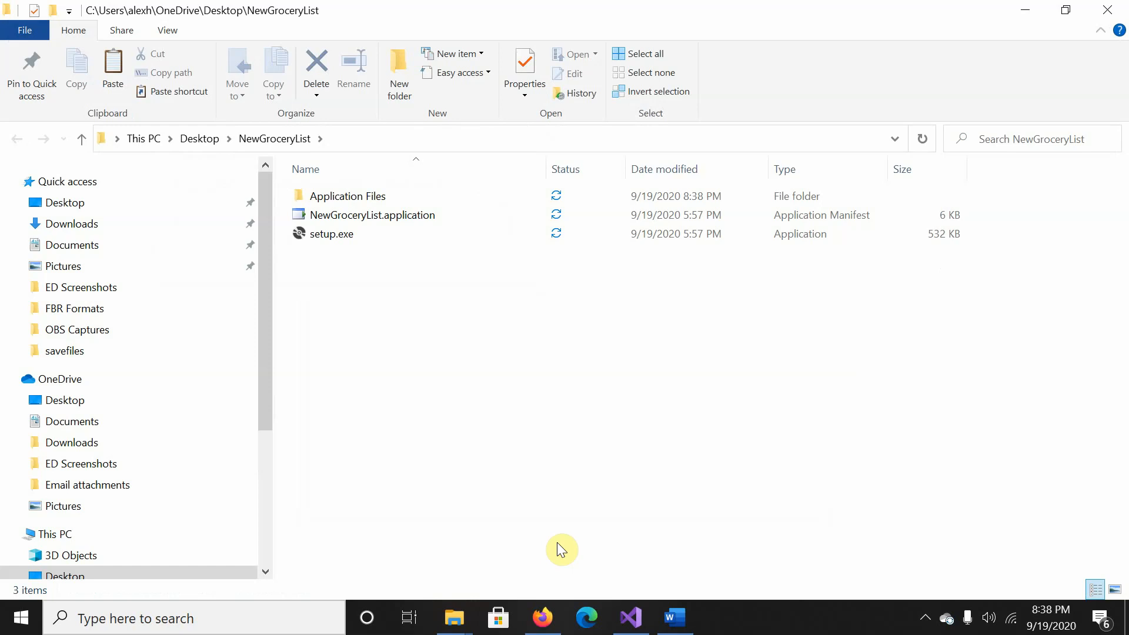
Step: Run setup.exe from the extracted folder up to its security warning
left_click(318, 233)
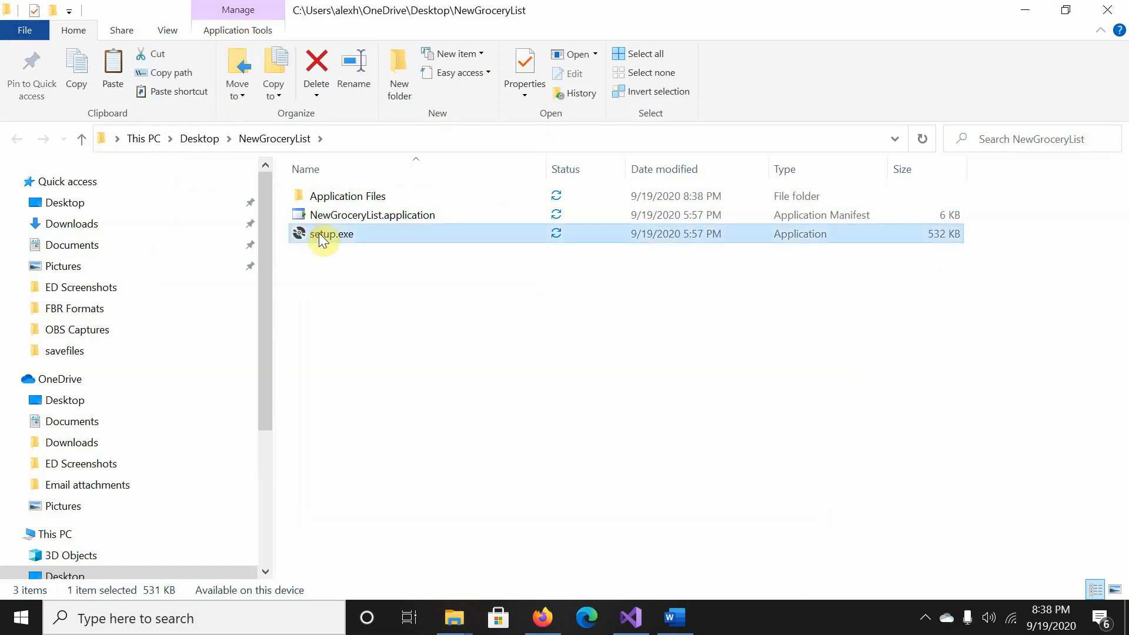
left_click(389, 319)
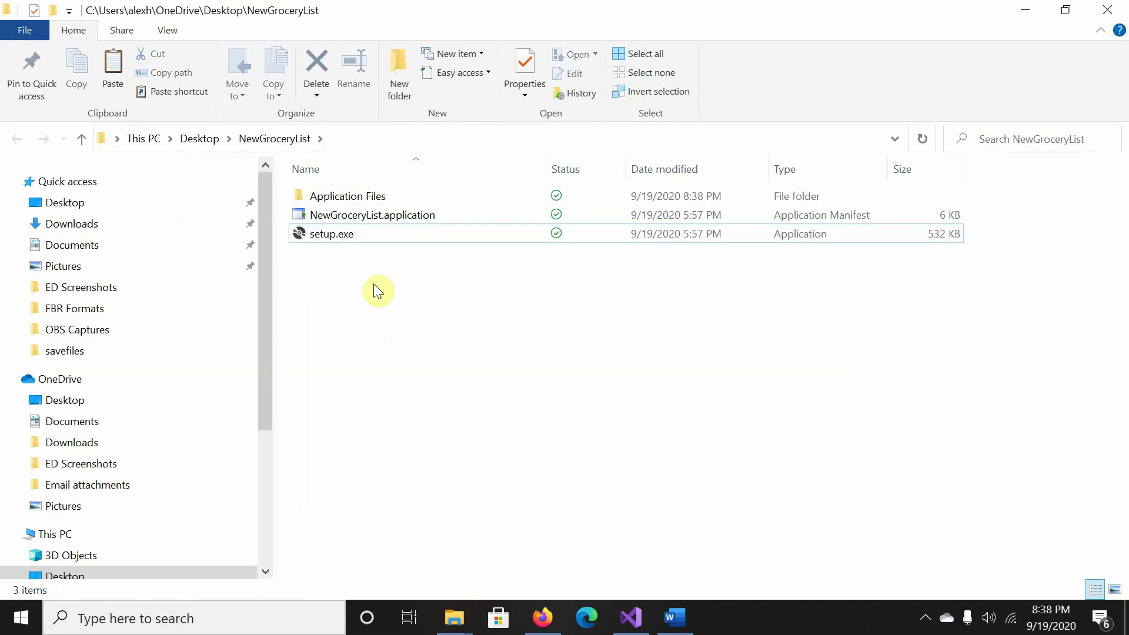
double_click(352, 237)
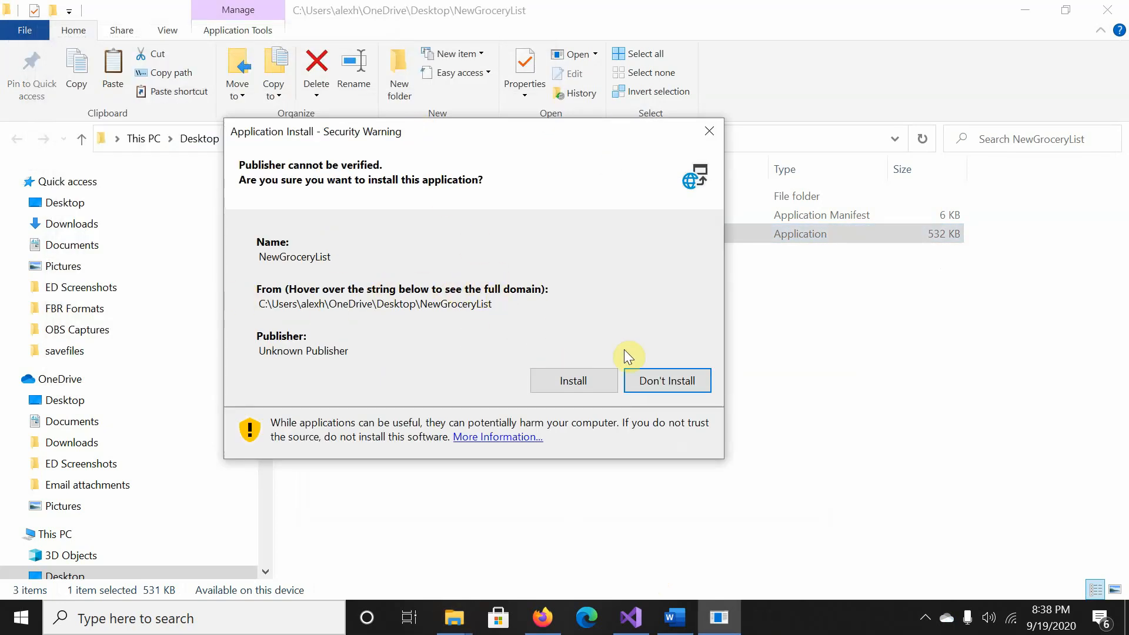
Step: Install NewGroceryList and add Grapes at price 1.00, quantity 1 to the list
left_click(576, 380)
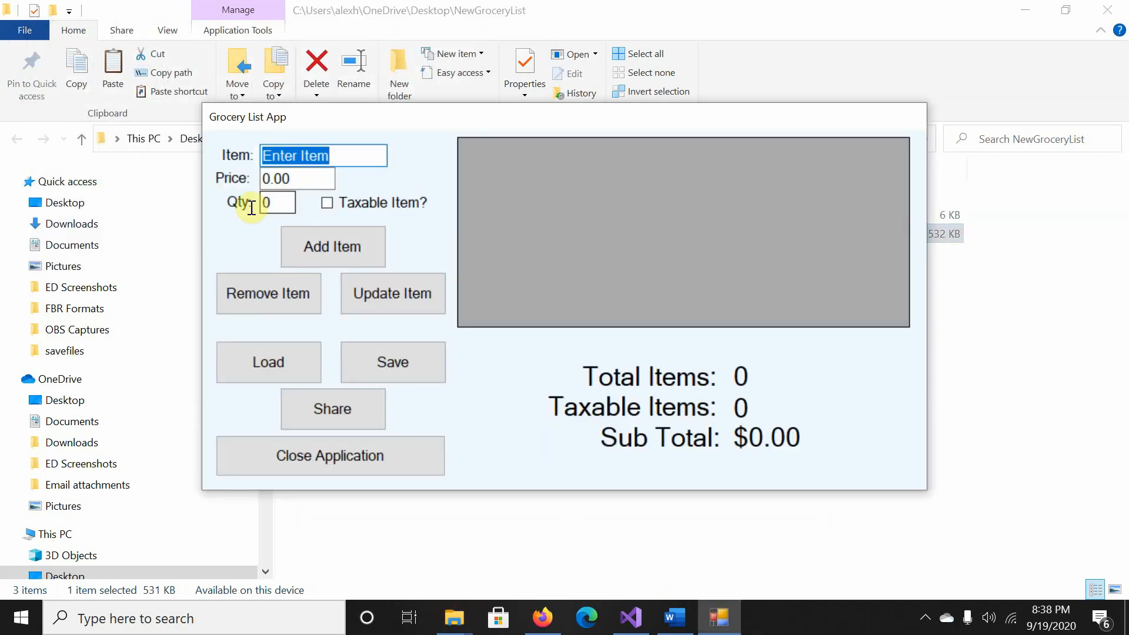
left_click(340, 160)
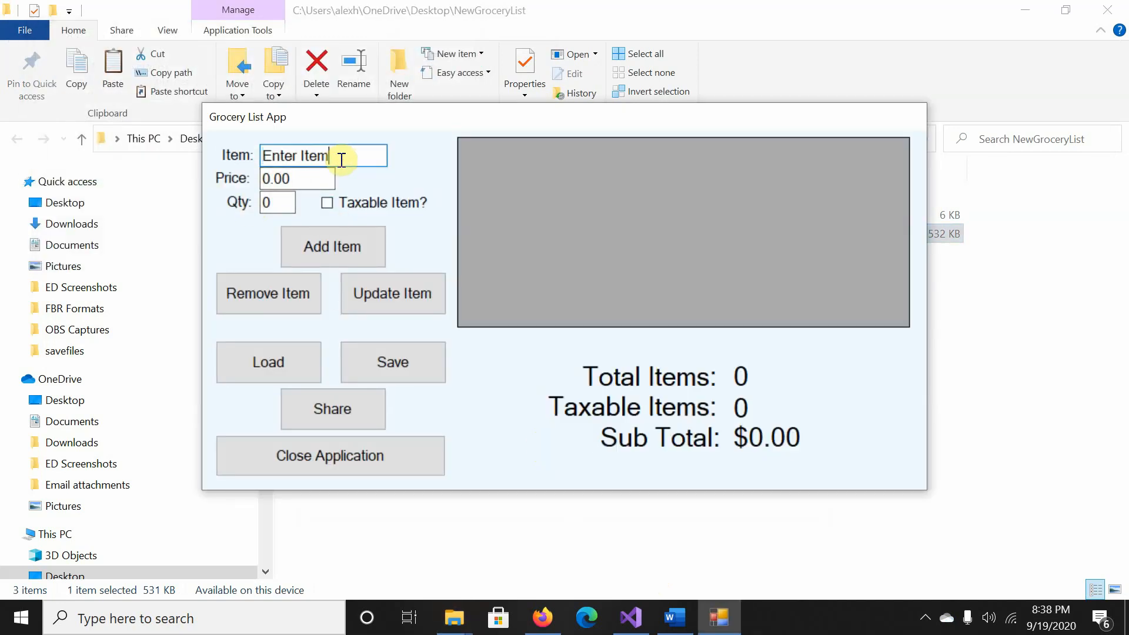
left_click_drag(340, 160, 145, 137)
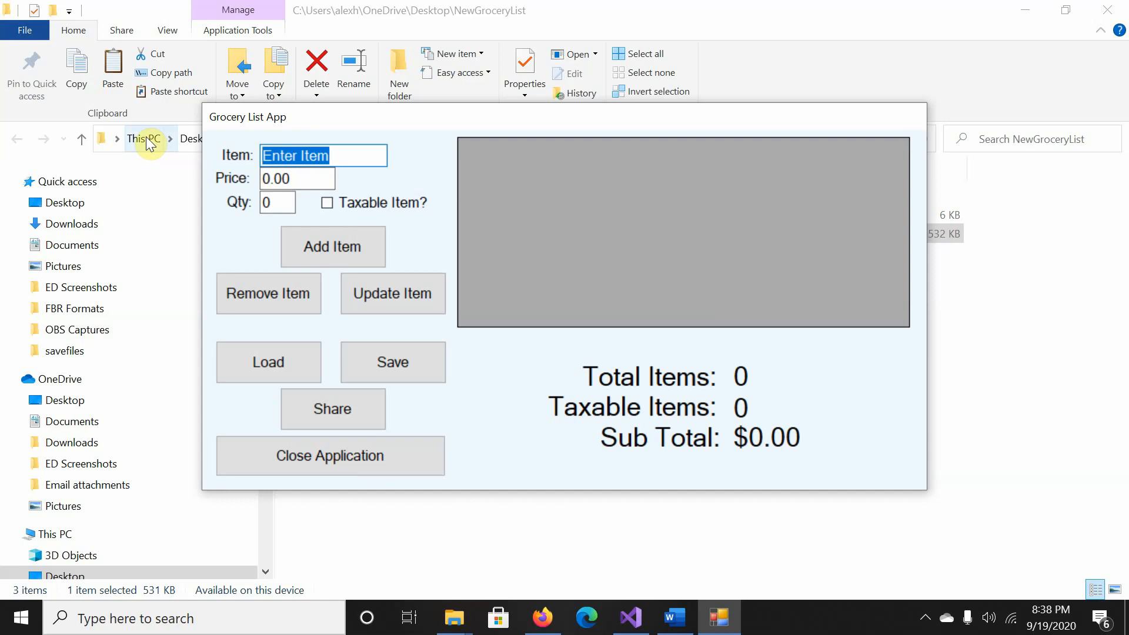
type("G")
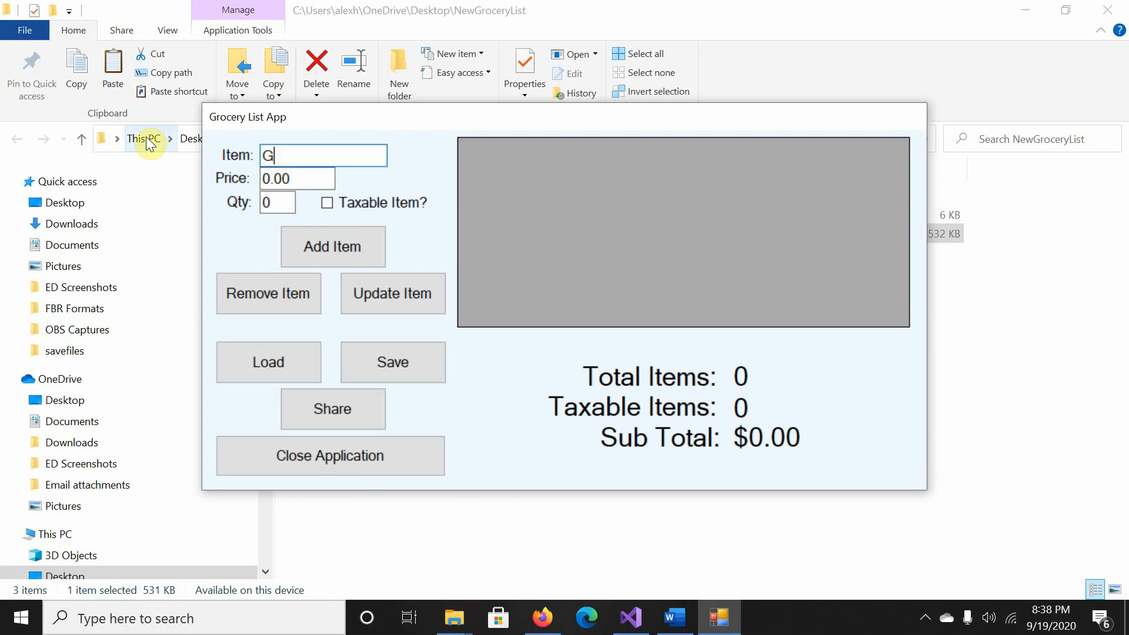
type("rapes")
key("Tab")
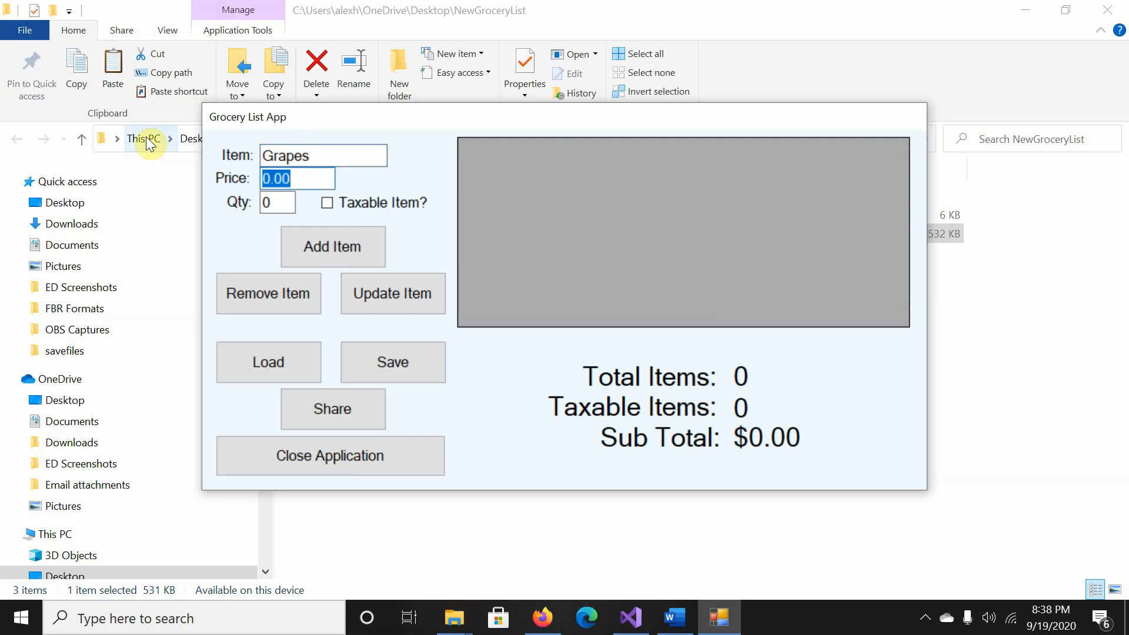
type("1.00")
key("Tab")
type("1")
key("Tab")
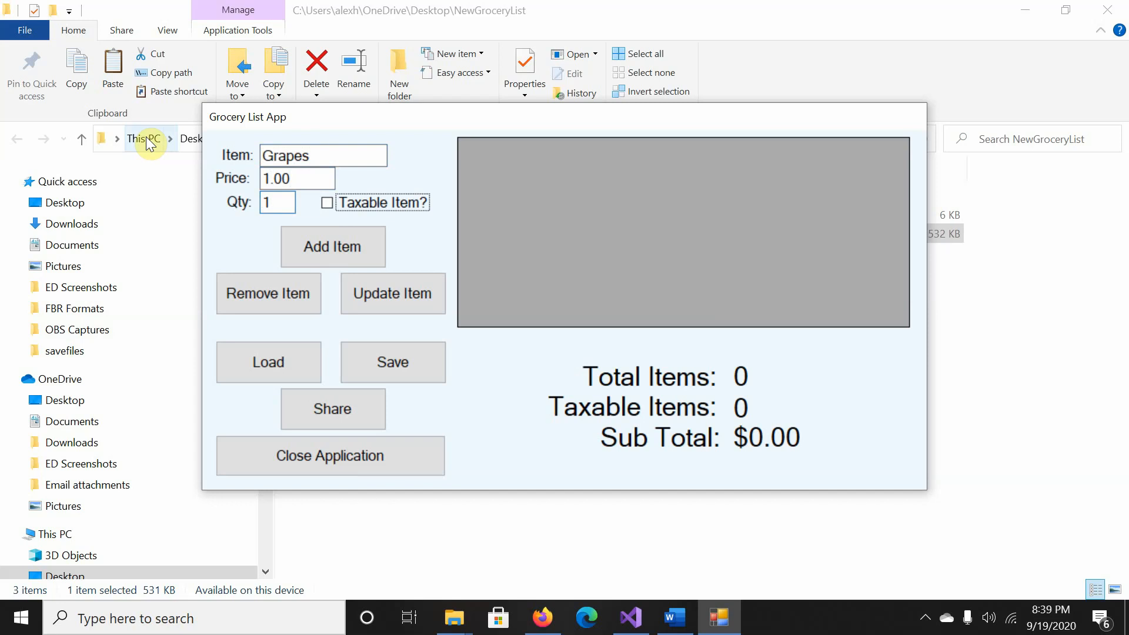
key("Tab")
key("Return")
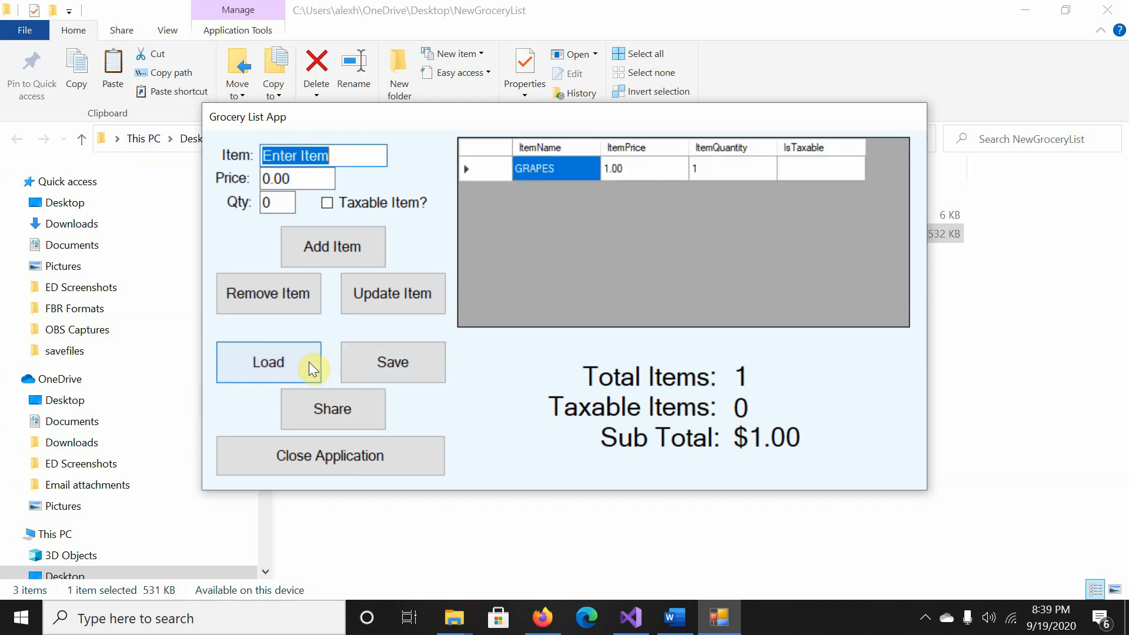
Step: Save the list, then load ShoppingList_09182020.csv with five items totalling $28.92
left_click(376, 363)
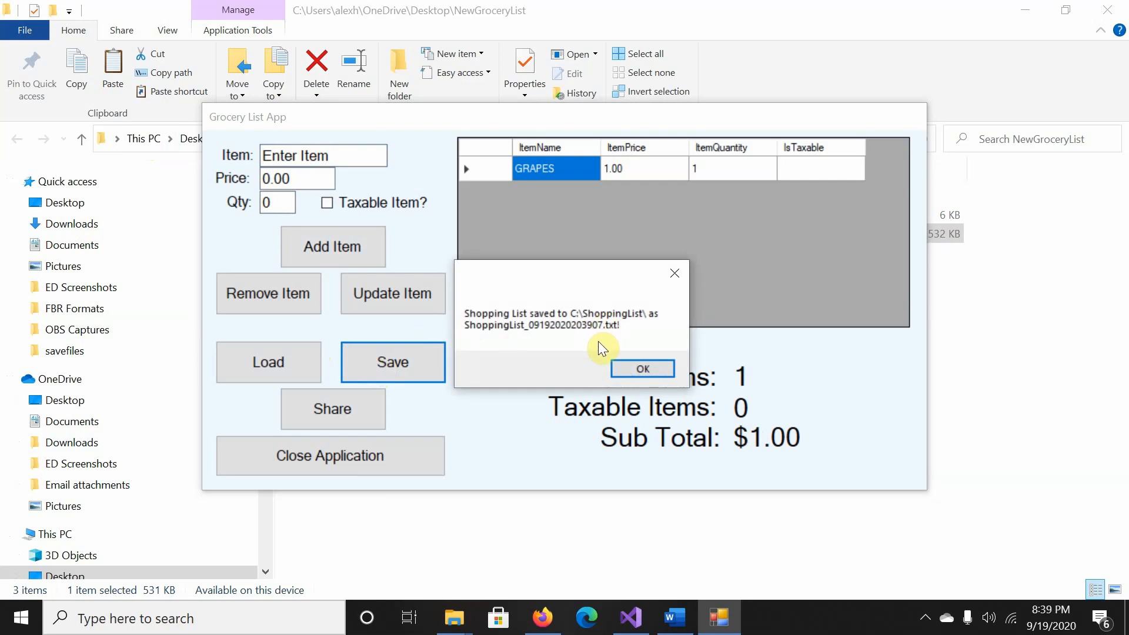
left_click(630, 368)
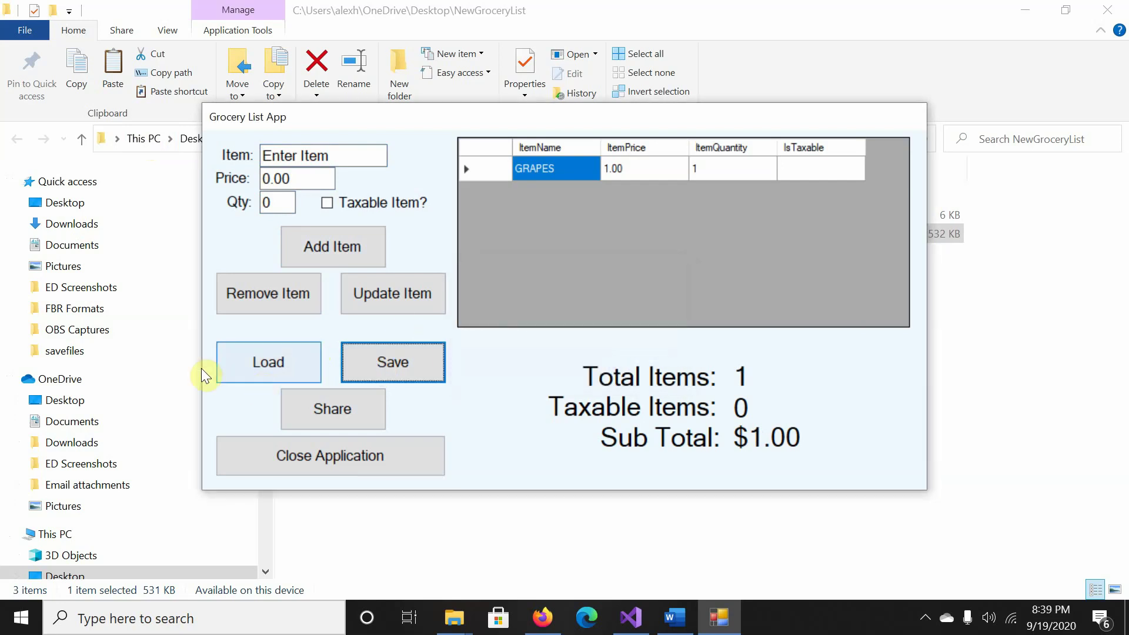
left_click(248, 362)
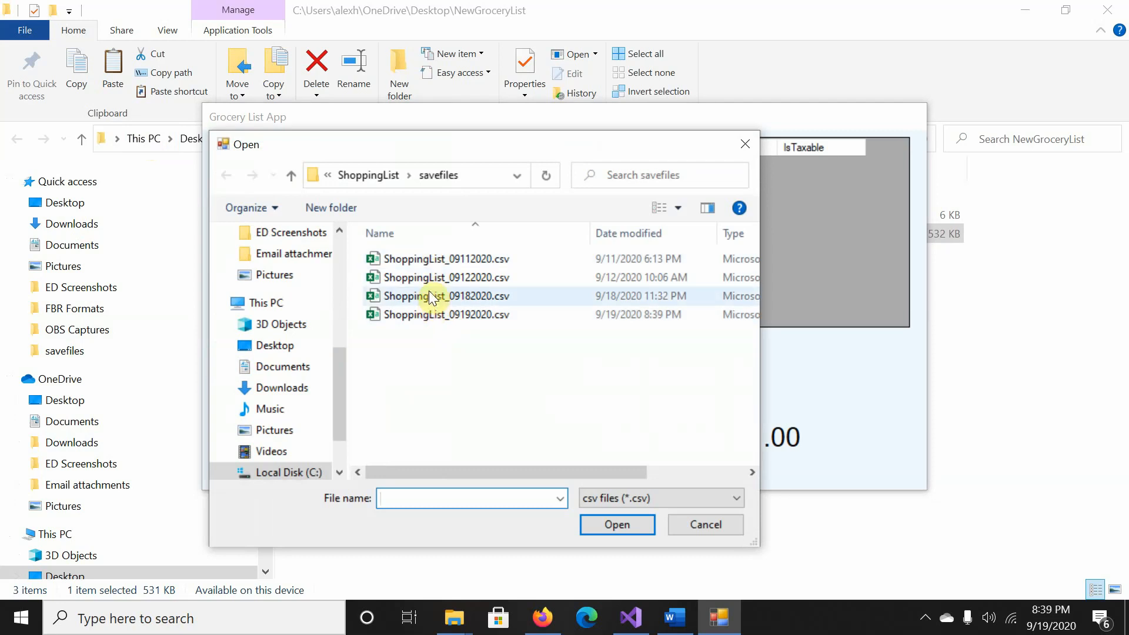
double_click(430, 294)
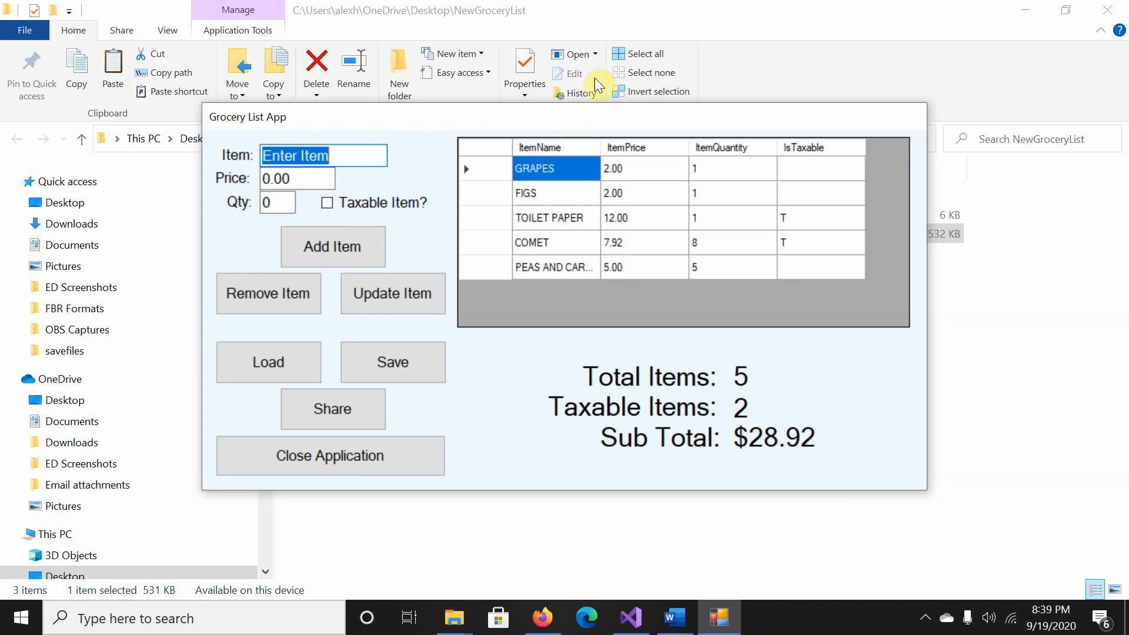
Step: Correct the recipient address, send the grocery list email, and acknowledge 'Email Successfully Sent!'
left_click(341, 412)
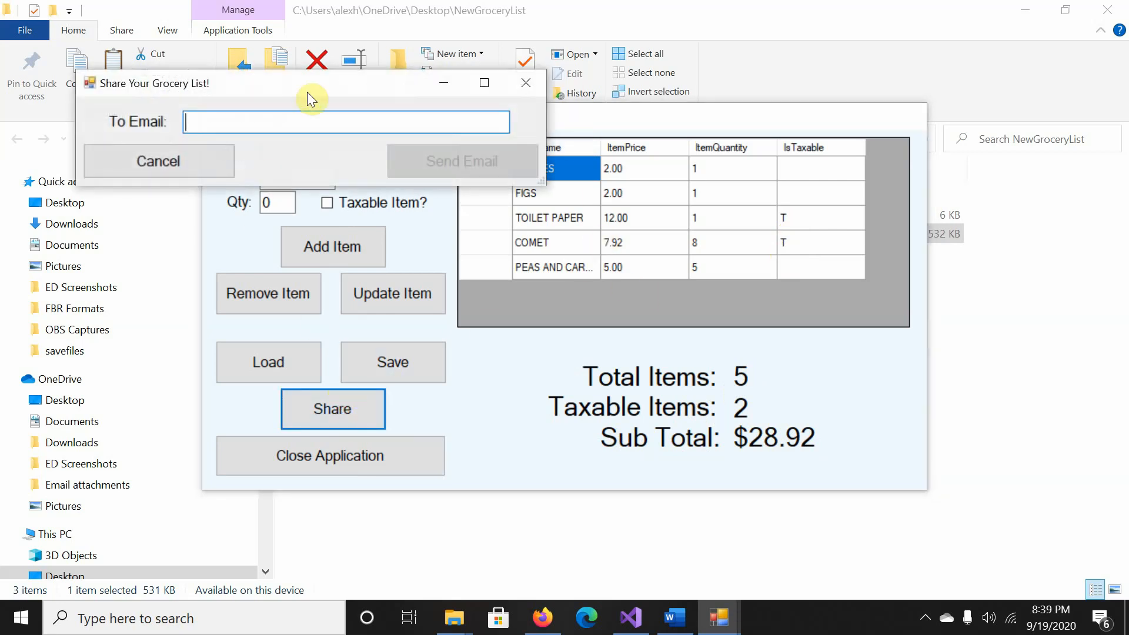
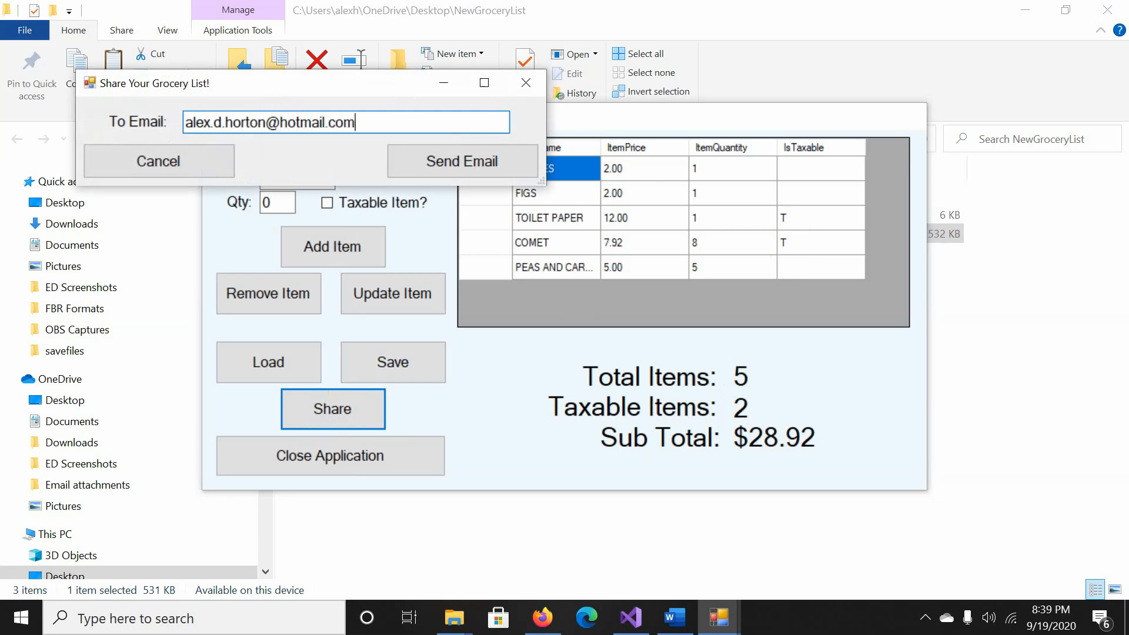
key("Tab")
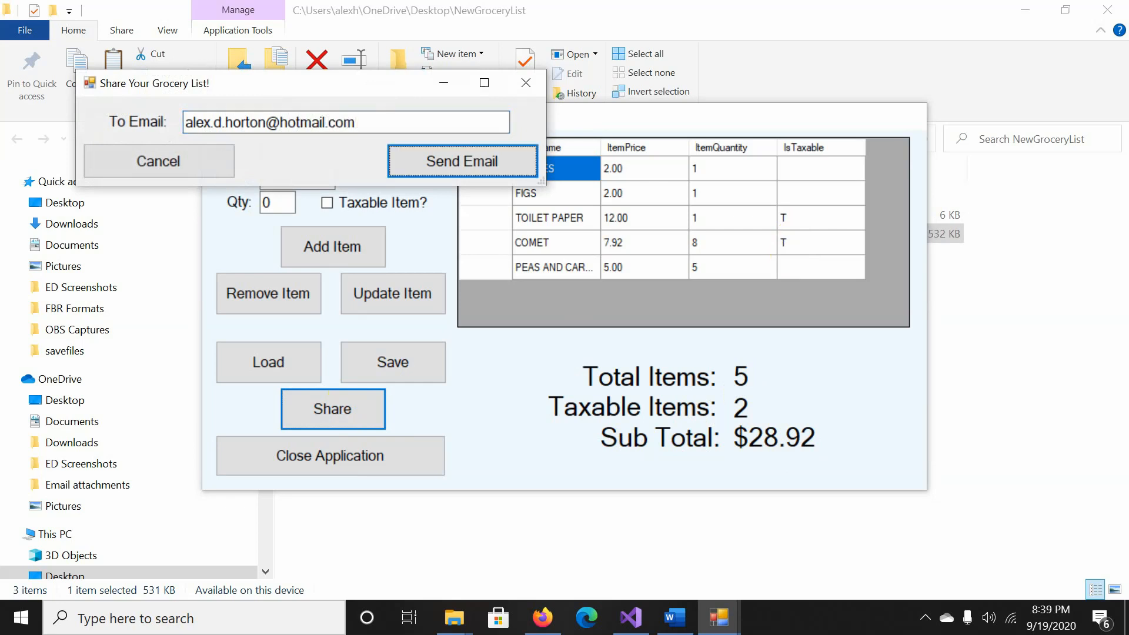
key("Return")
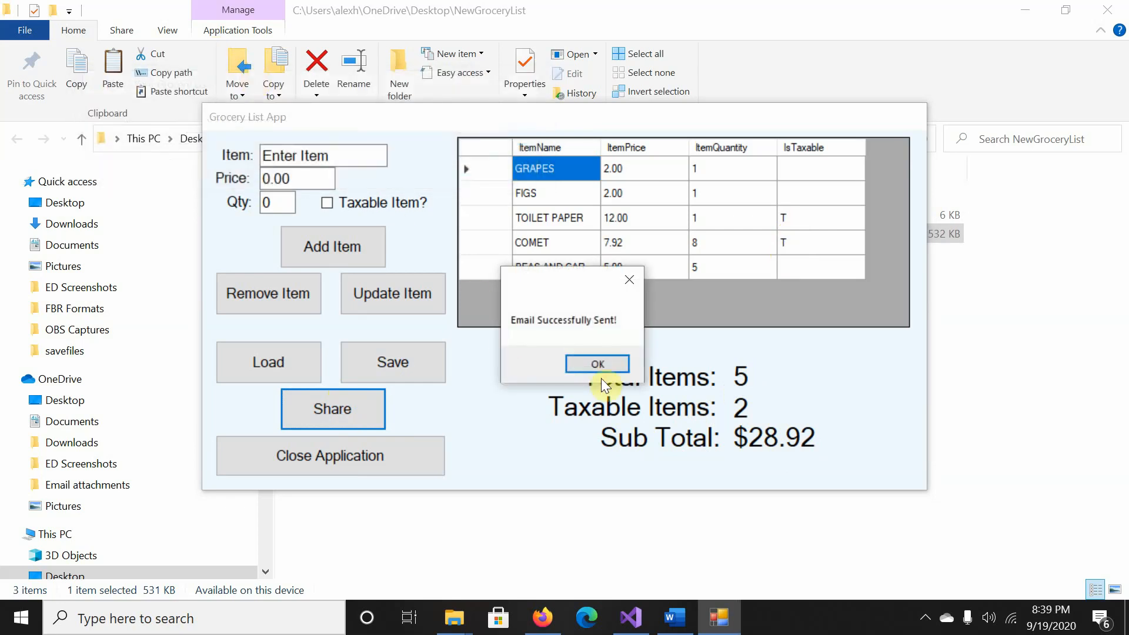
left_click(593, 360)
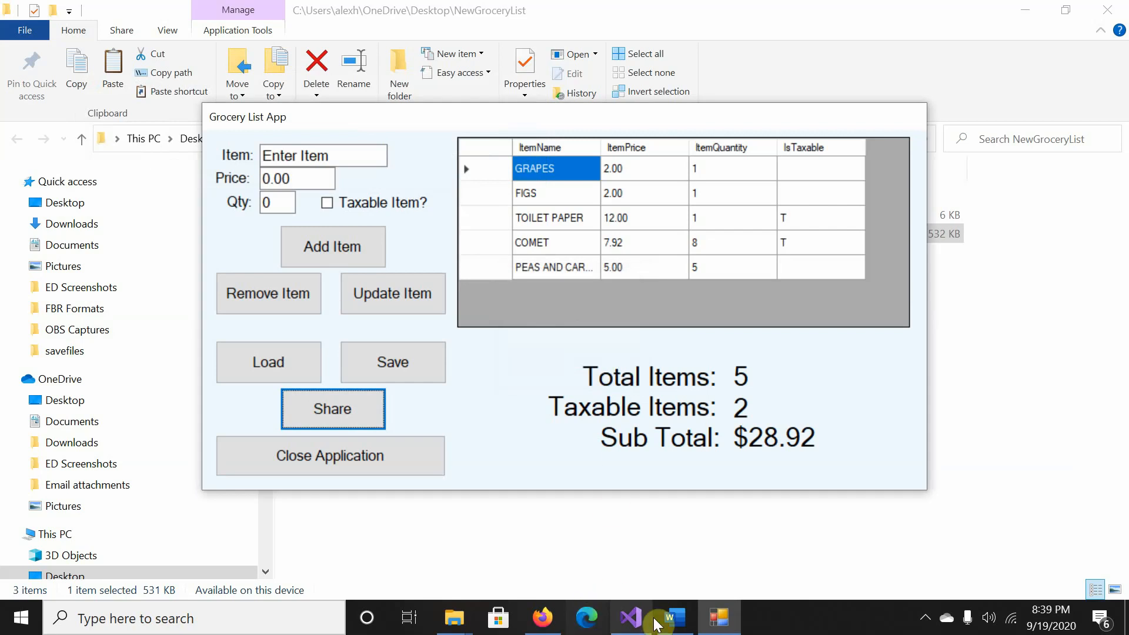
Step: Launch Outlook from Start and open the hotmail account's Inbox
key("super")
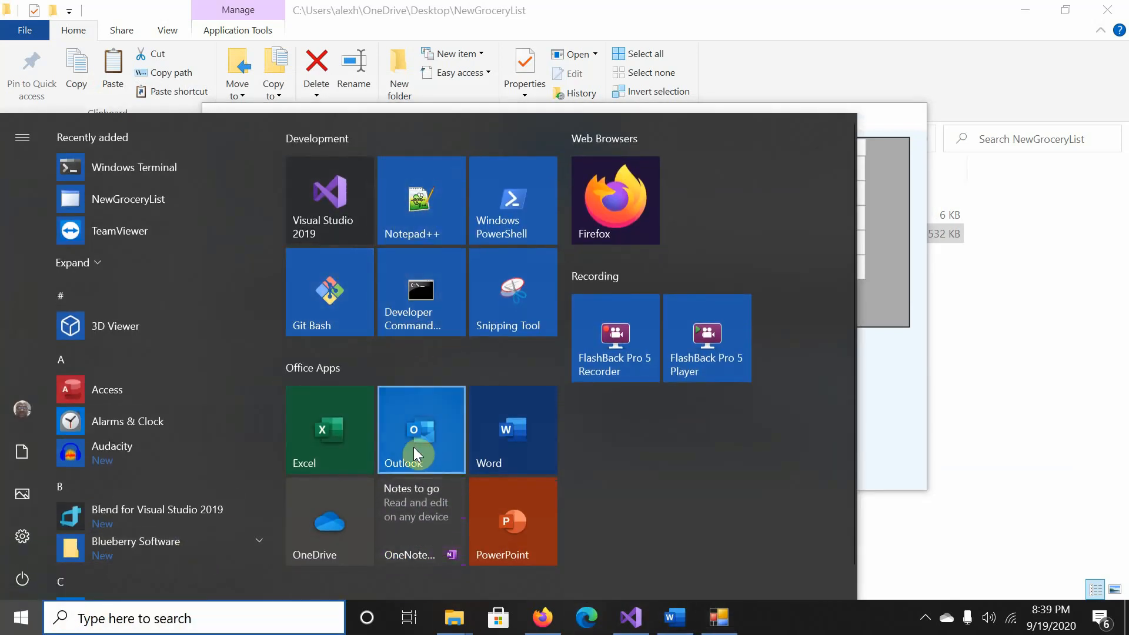
key("super")
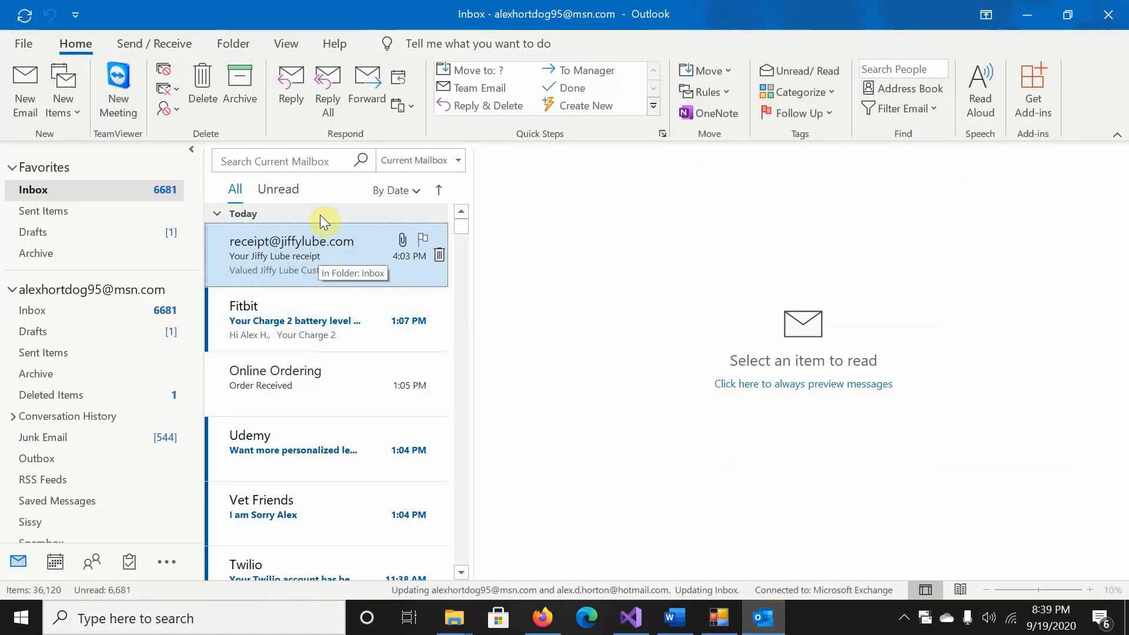
left_click(12, 290)
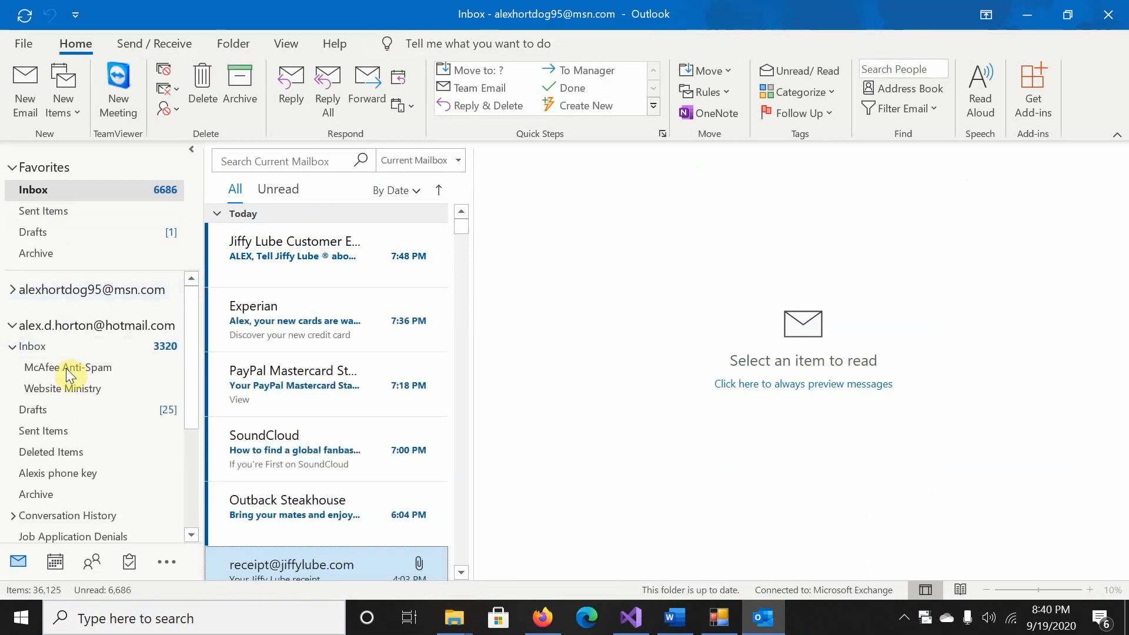
left_click(66, 368)
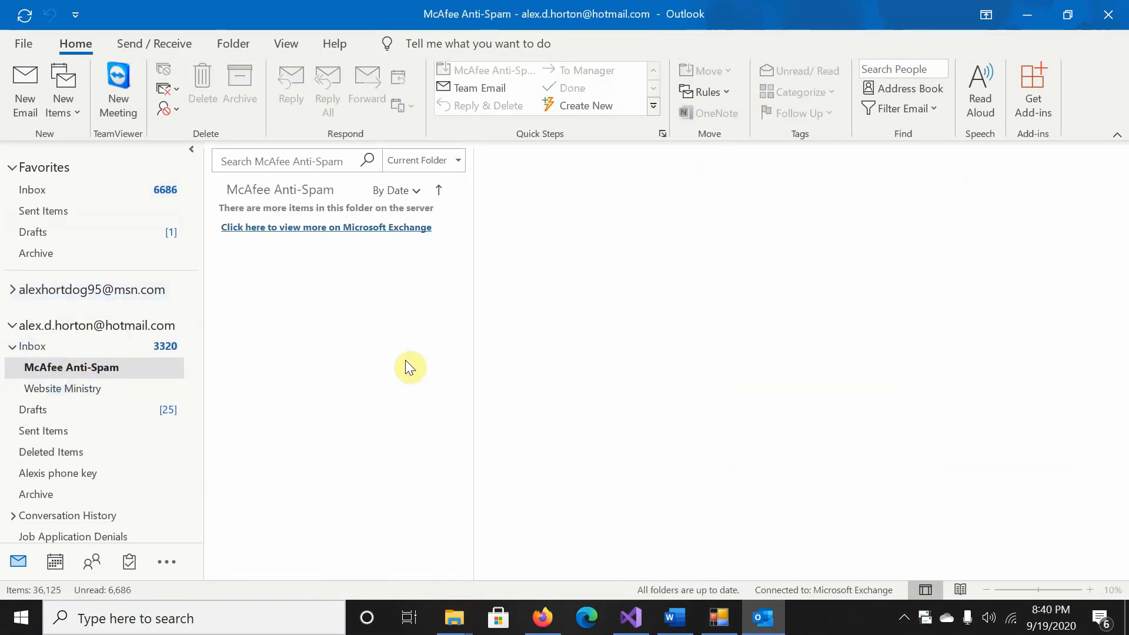
left_click(55, 346)
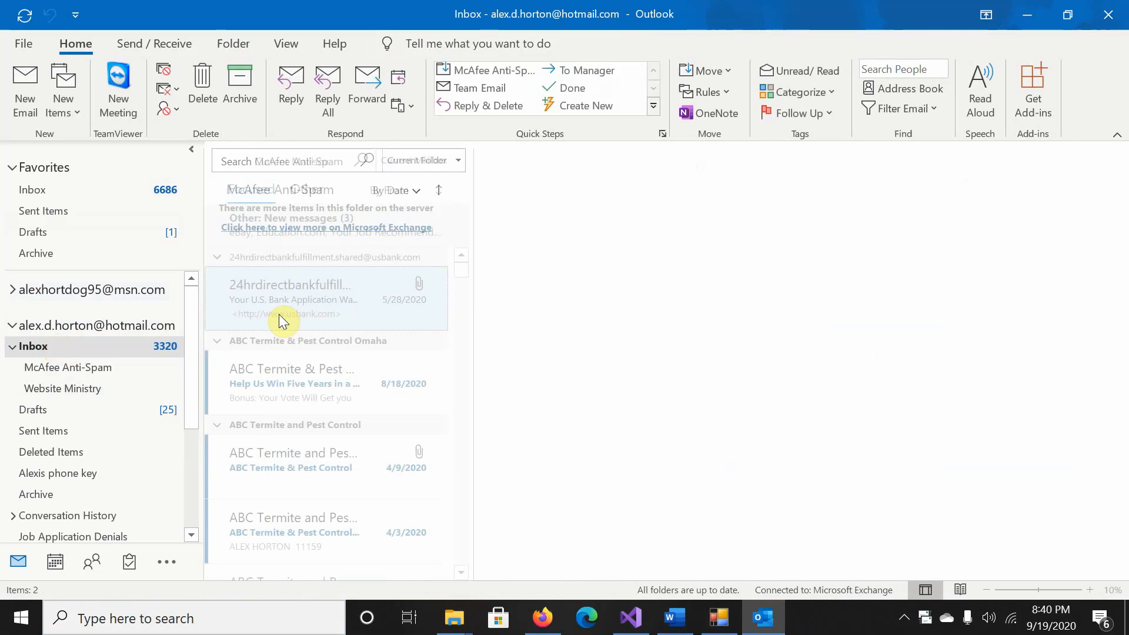
Step: Check the Other tab, sort messages by date, and return to Focused
left_click(323, 377)
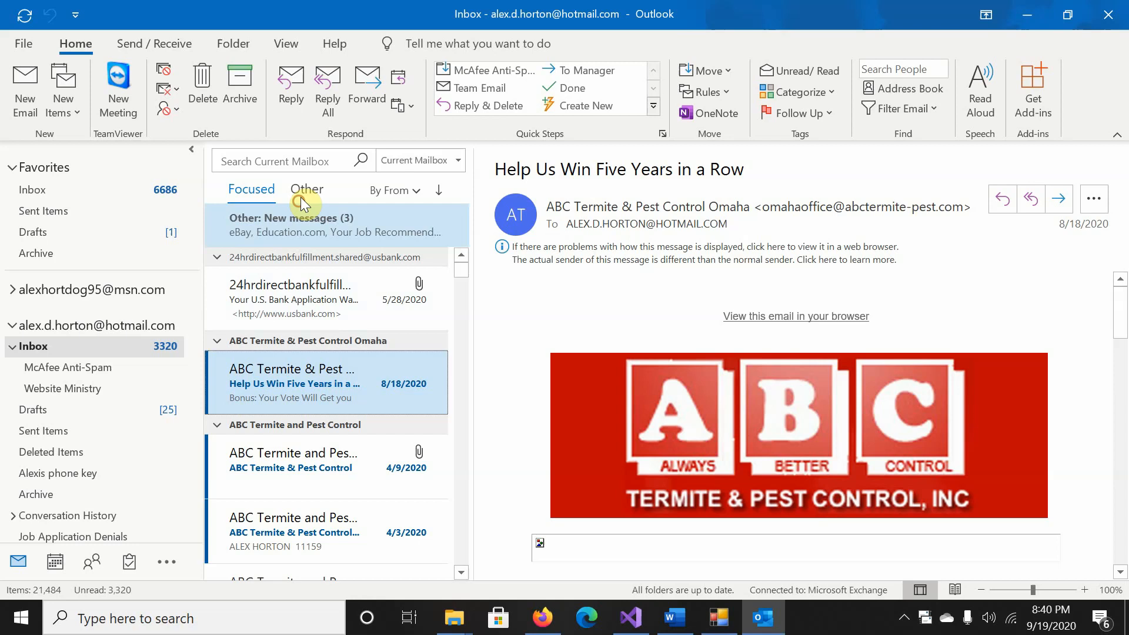
left_click(307, 190)
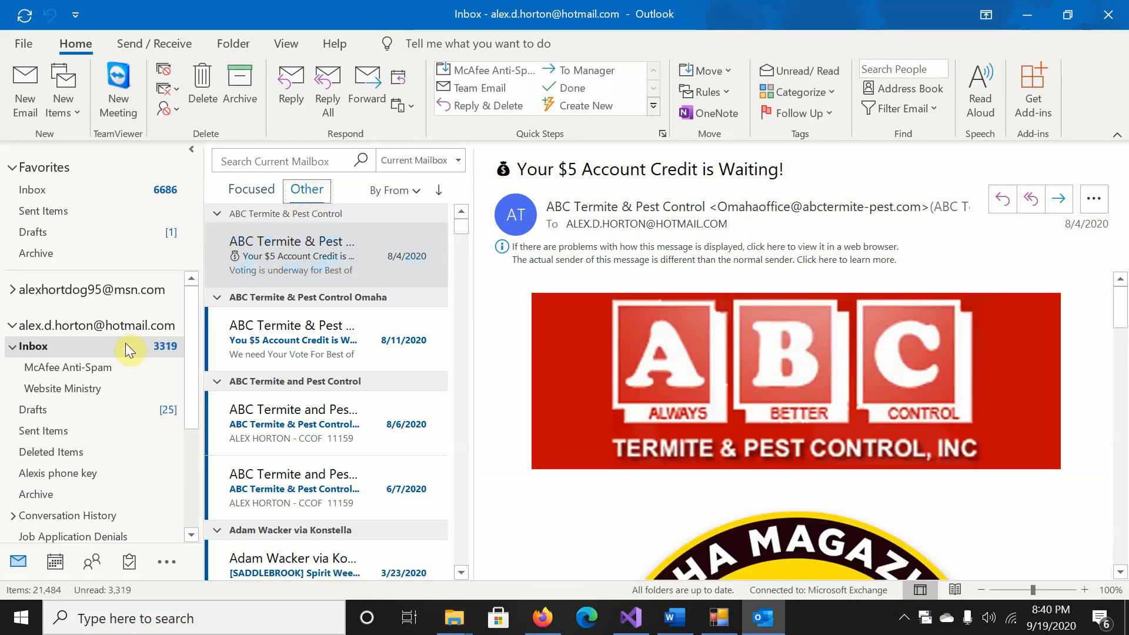
left_click(382, 190)
left_click(319, 218)
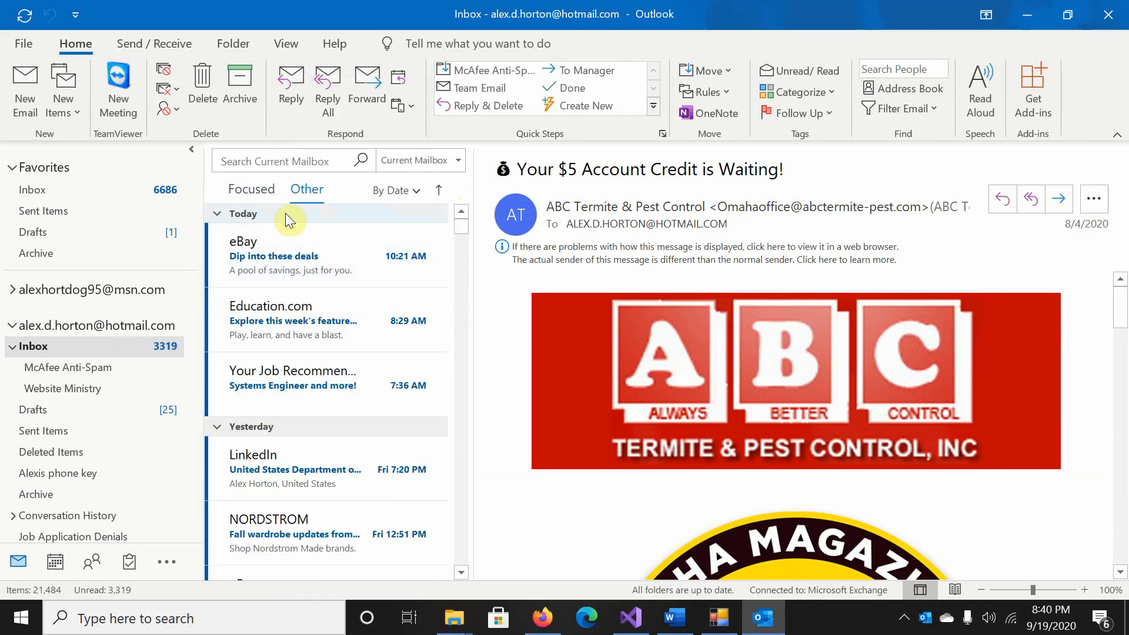
left_click(267, 191)
scroll(397, 302, "up", 3)
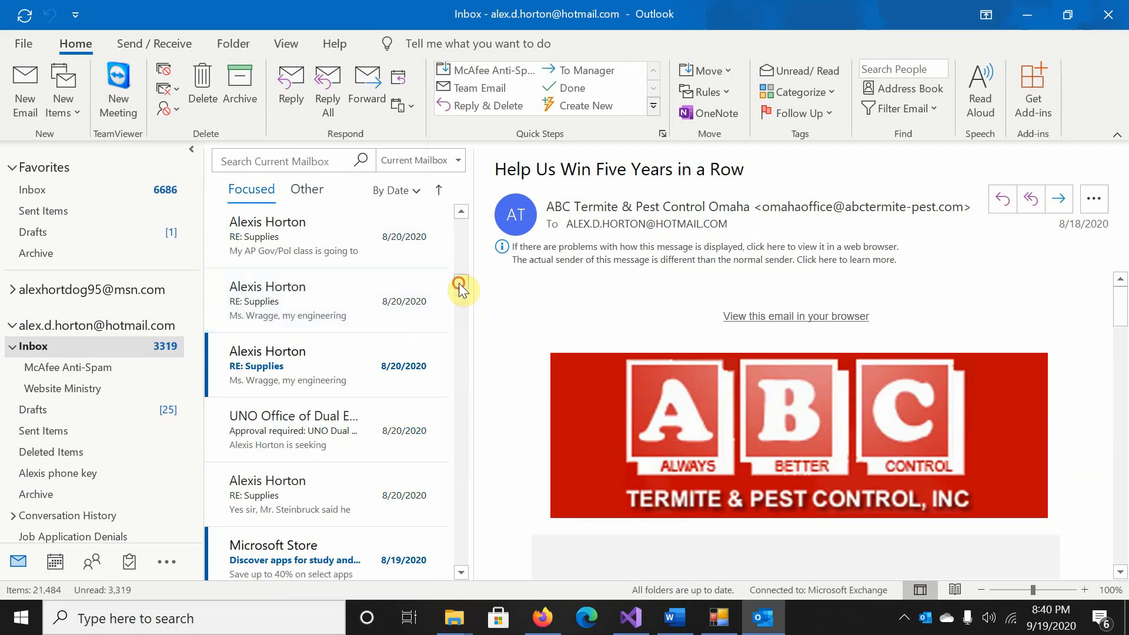
Step: Open the newest Grocery List email showing five items and $28.92, then close Outlook
left_click(302, 236)
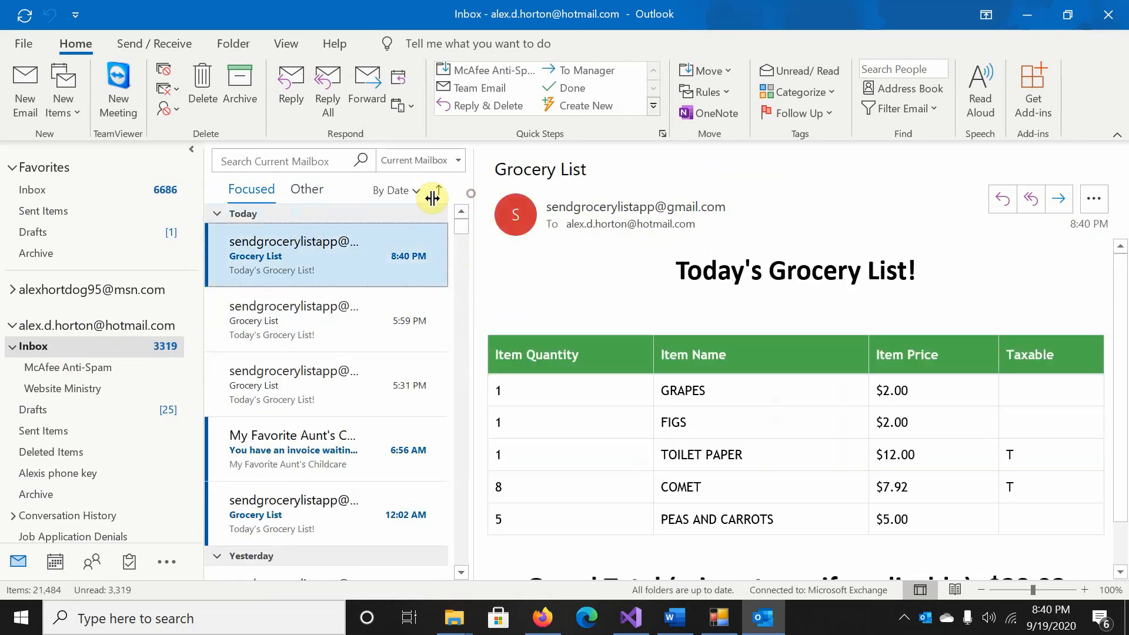
double_click(324, 254)
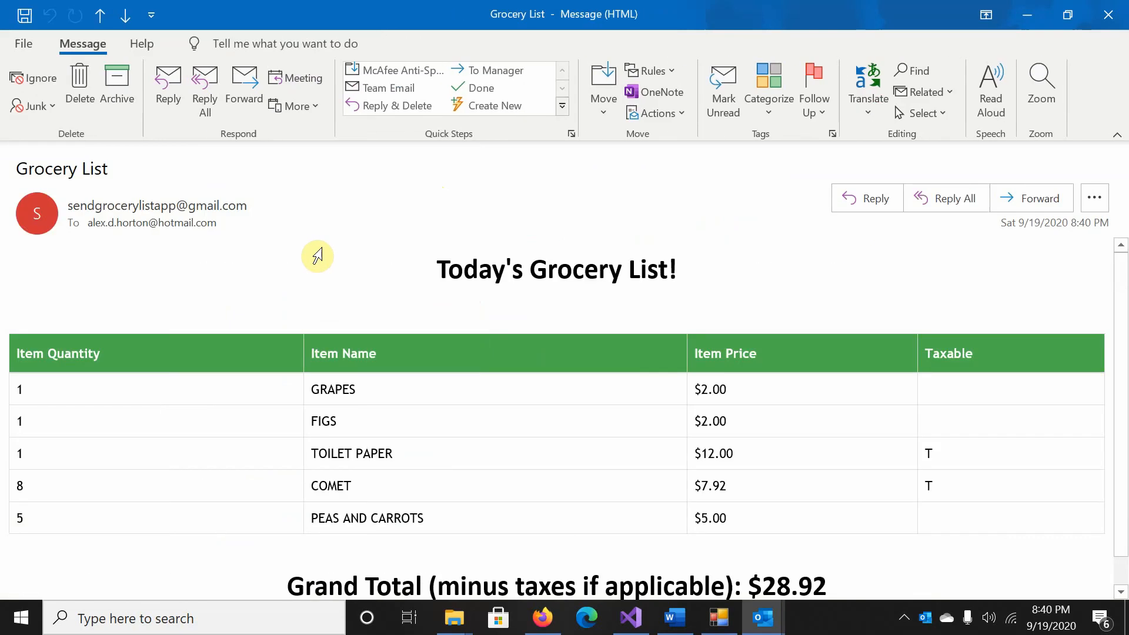
scroll(441, 406, "down", 1)
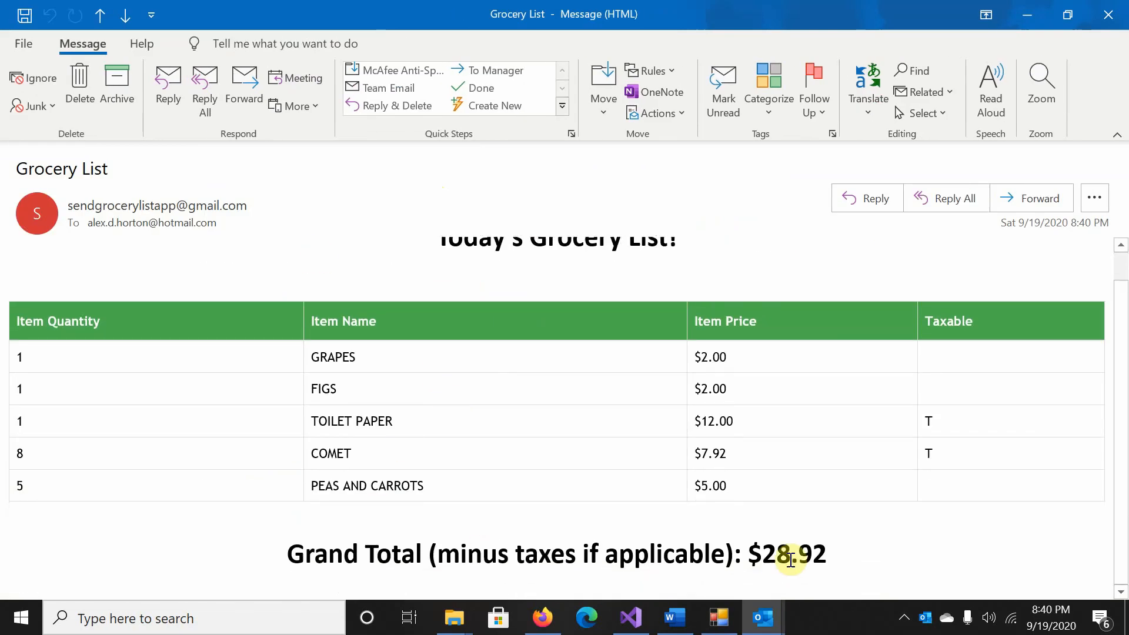
scroll(461, 470, "up", 1)
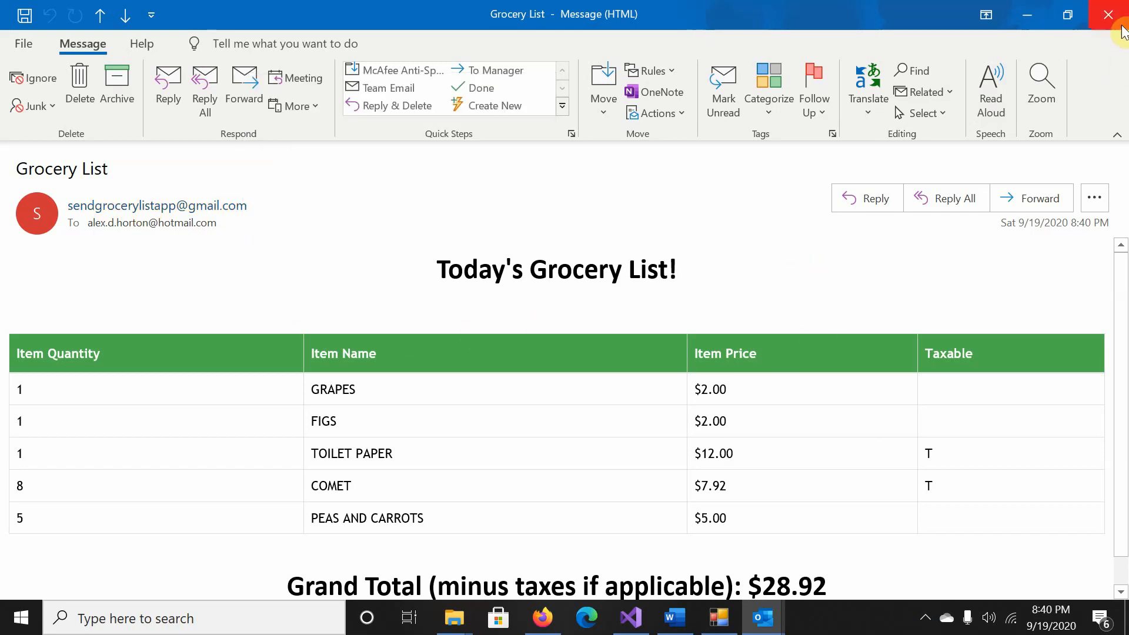
left_click(1109, 14)
left_click(1108, 11)
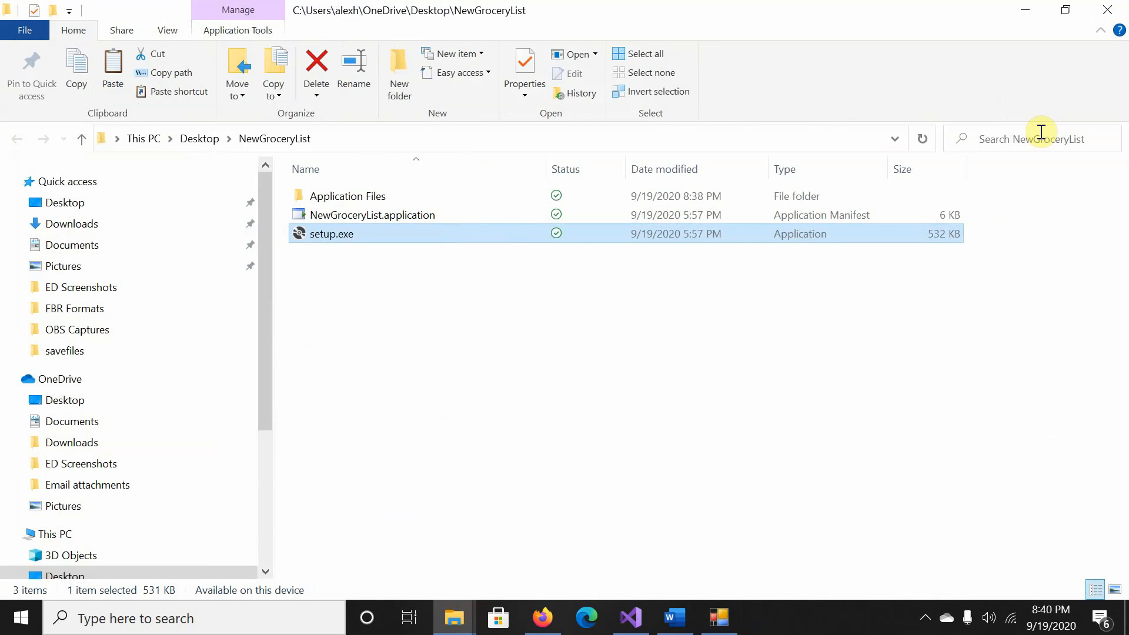
Step: Launch the installed NewGroceryList app from Start, quit it, and relaunch it
left_click(24, 622)
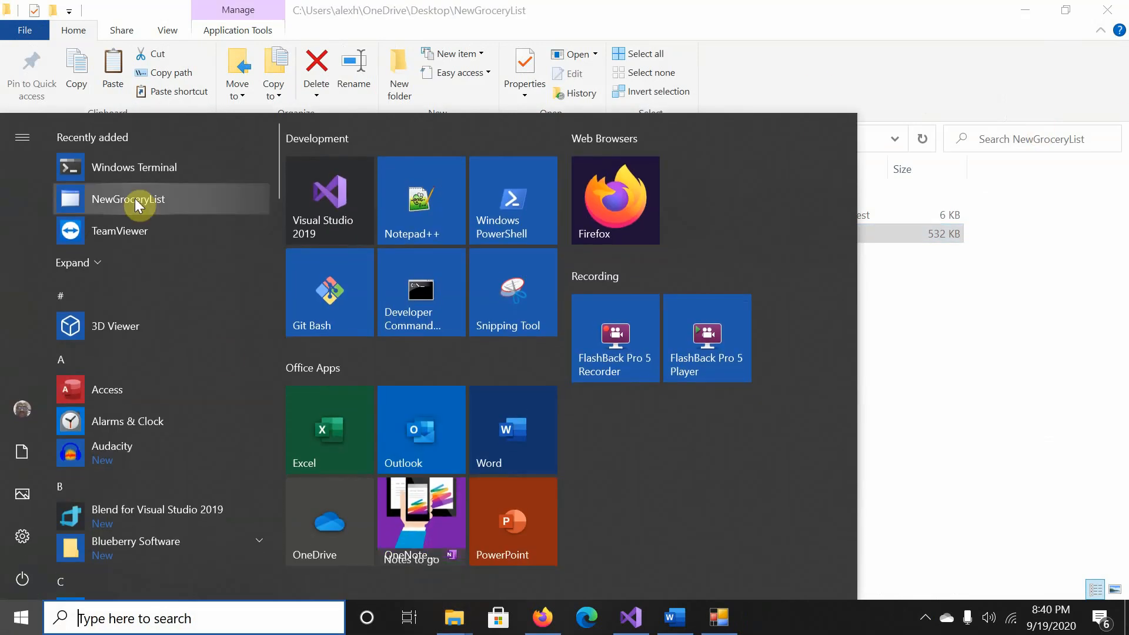
left_click(133, 204)
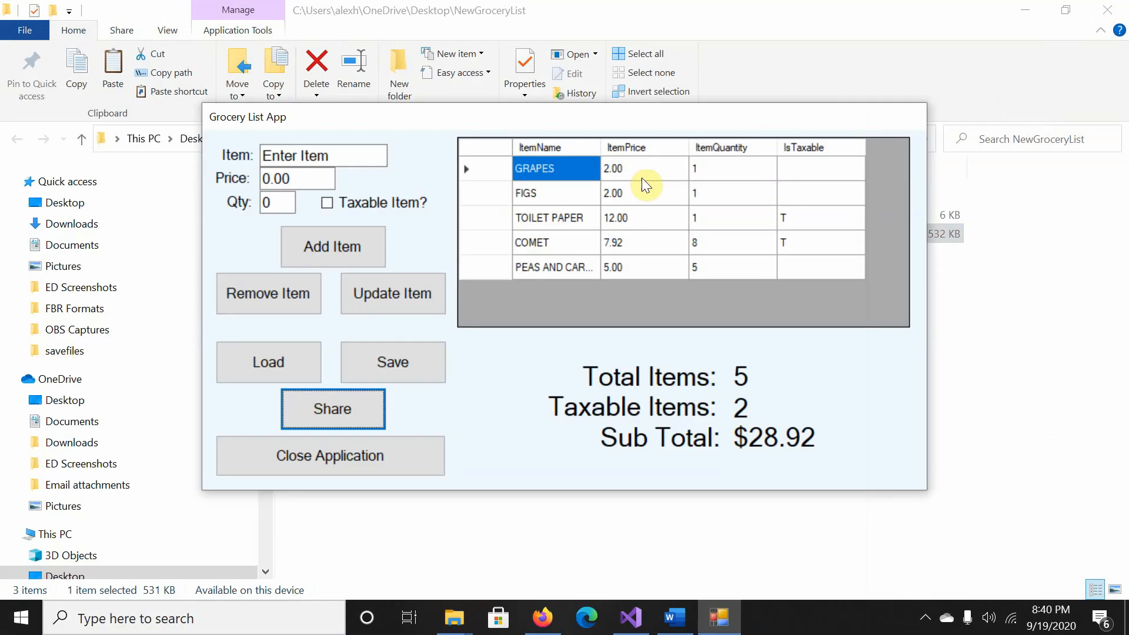
left_click(342, 442)
left_click(529, 363)
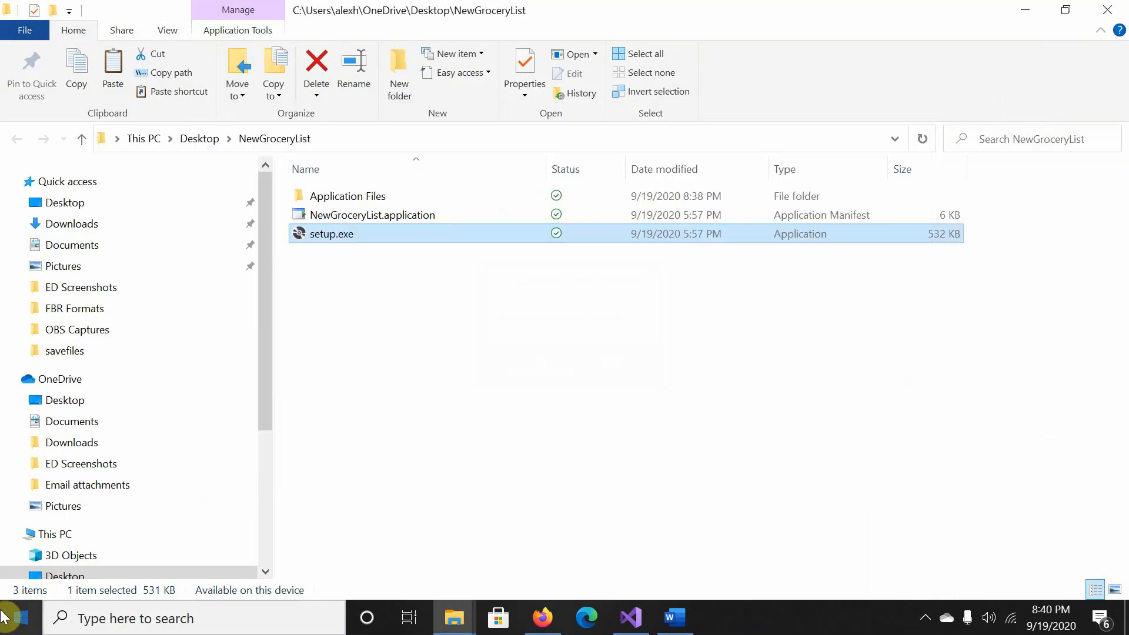
left_click(22, 618)
left_click(129, 204)
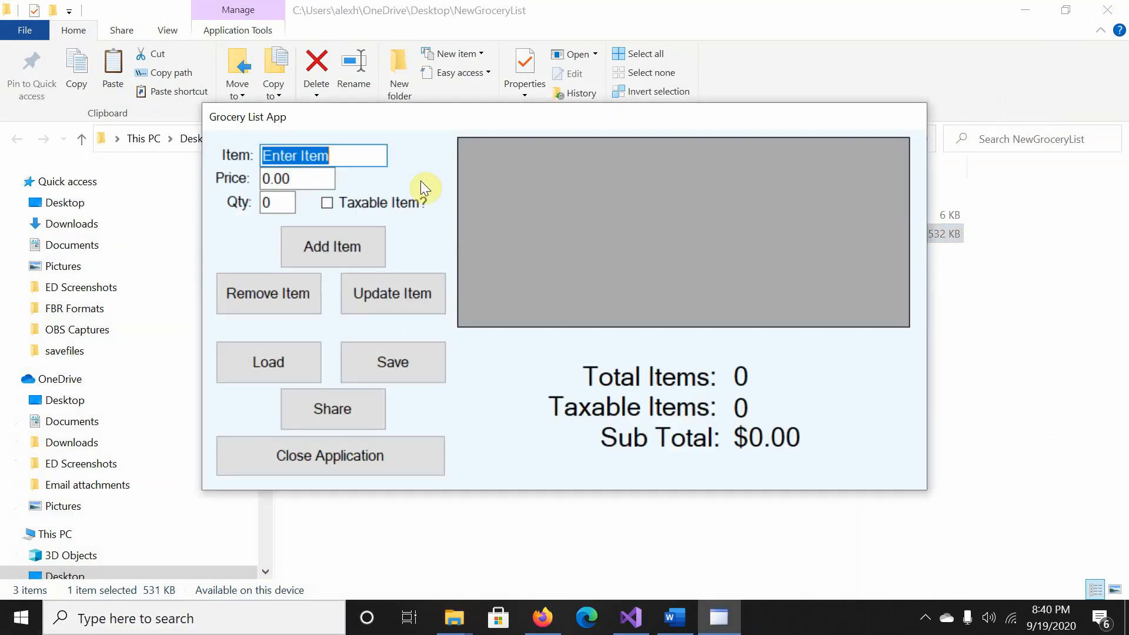
Step: Load the saved shopping list and delete TOILET PAPER, leaving four items at $16.92
left_click(297, 369)
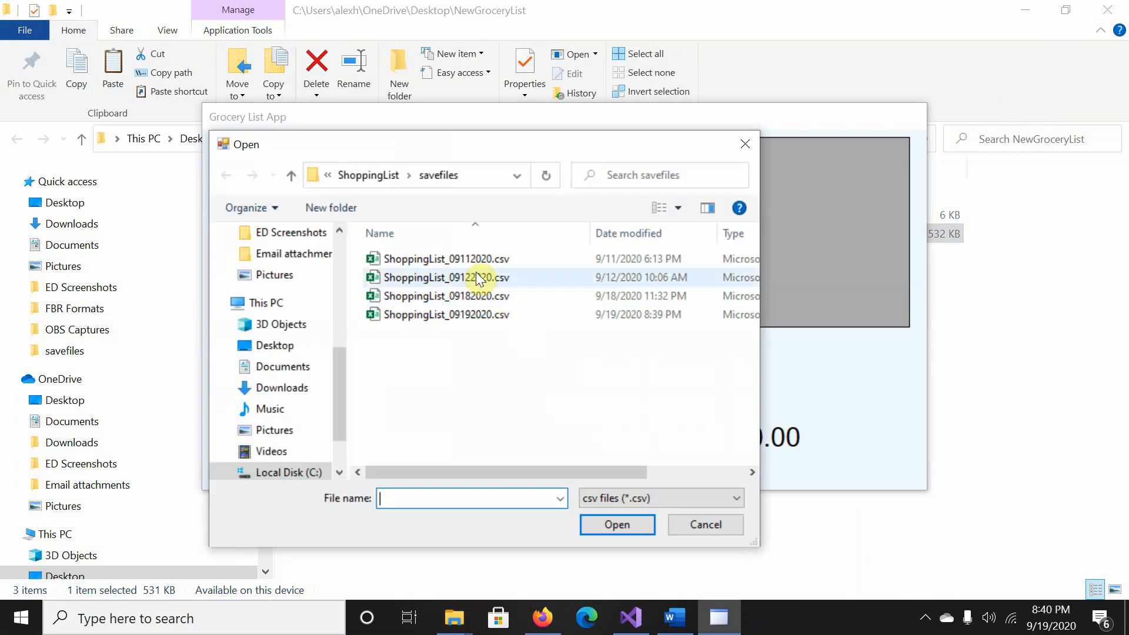
double_click(477, 274)
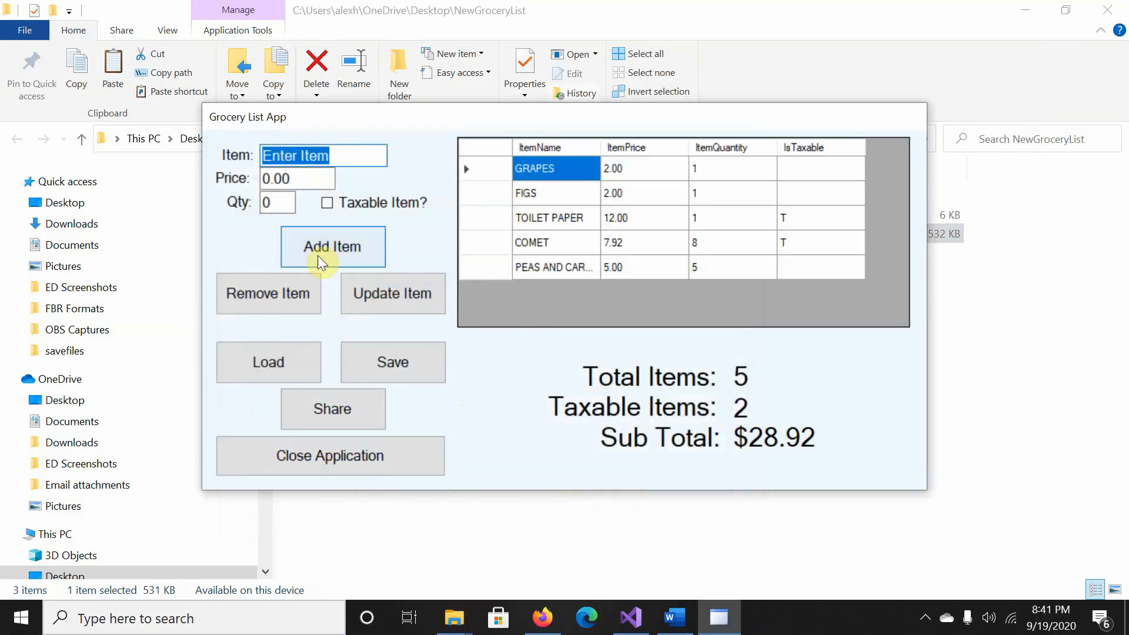
left_click(284, 294)
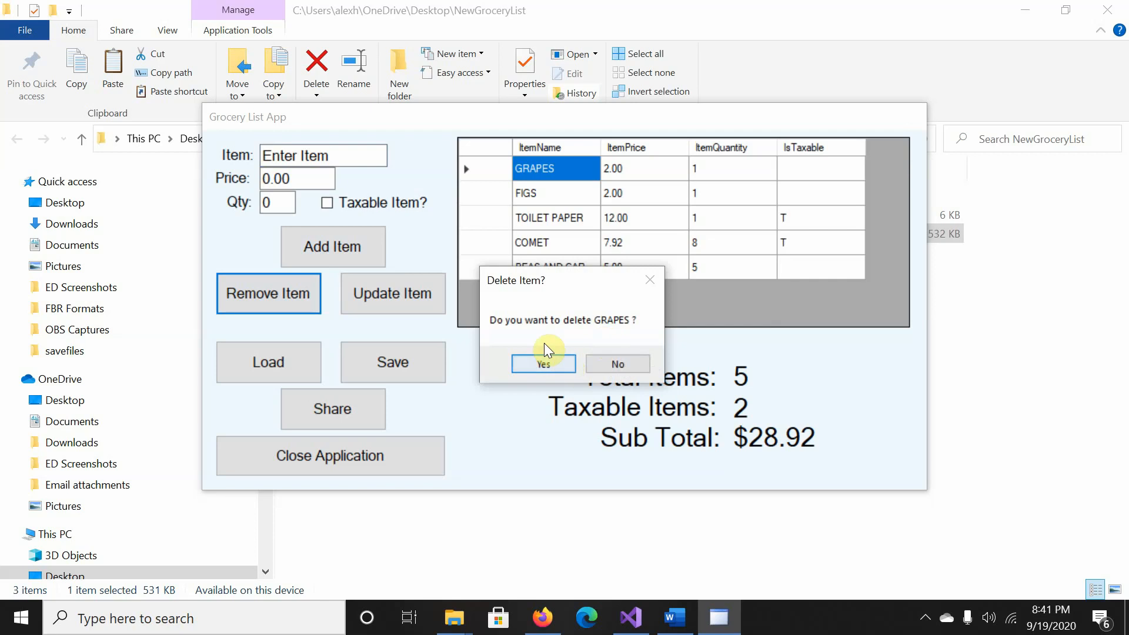
left_click(608, 360)
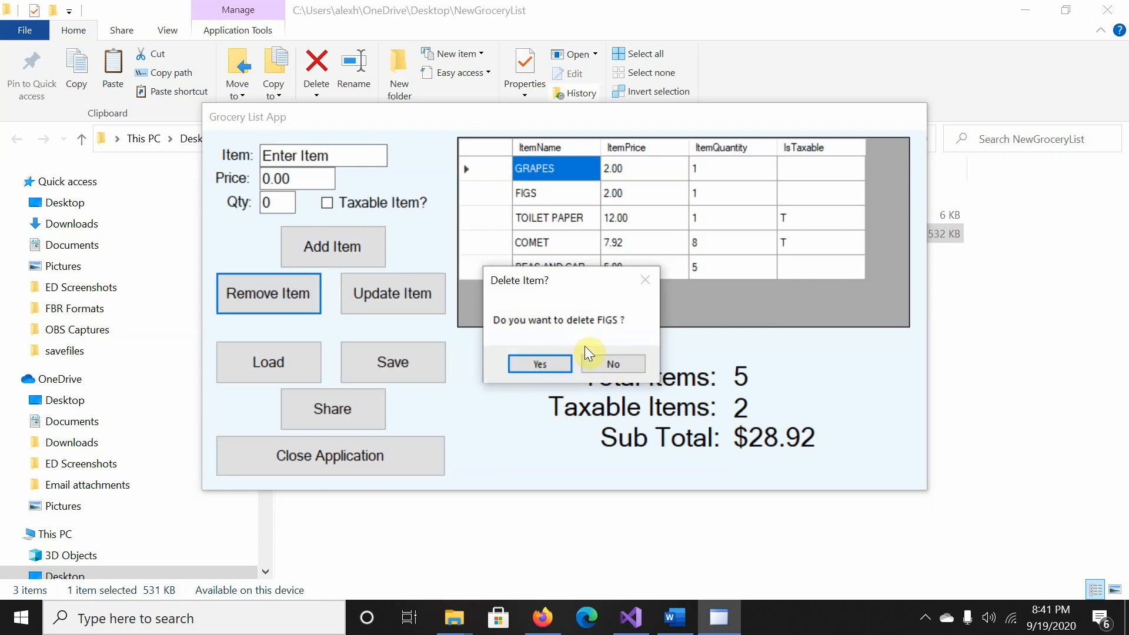
left_click(591, 364)
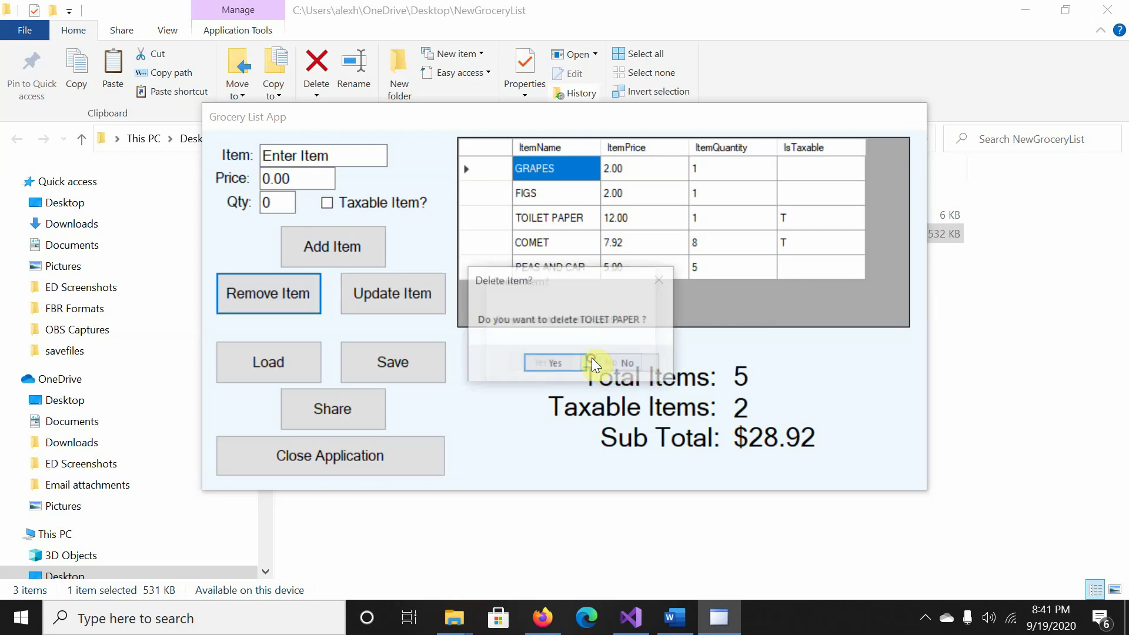
left_click(540, 362)
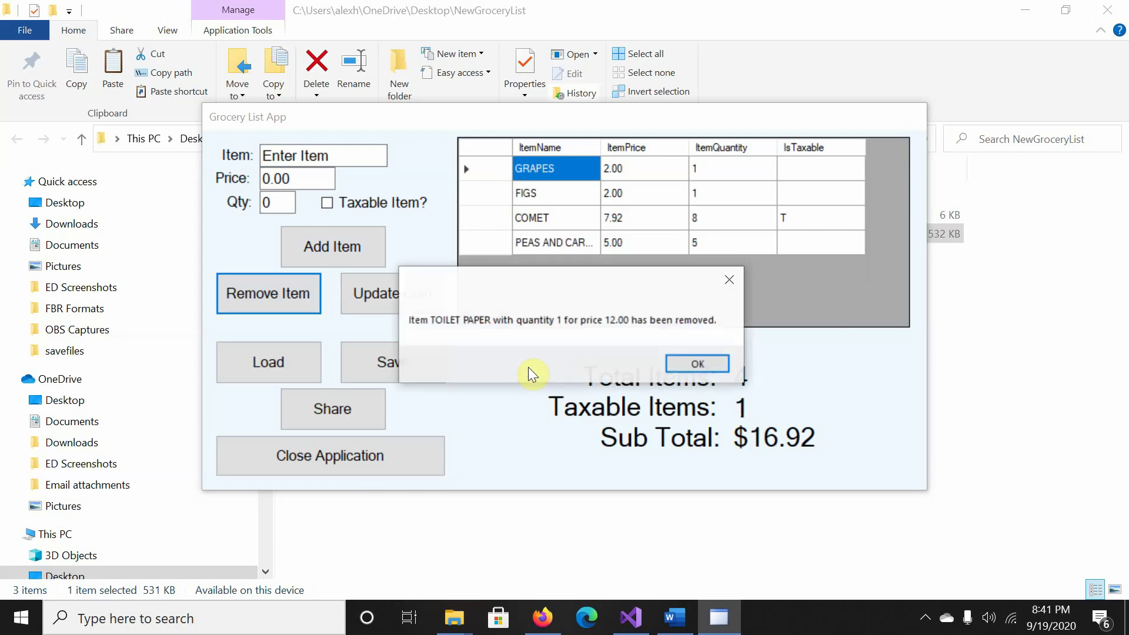
left_click(674, 364)
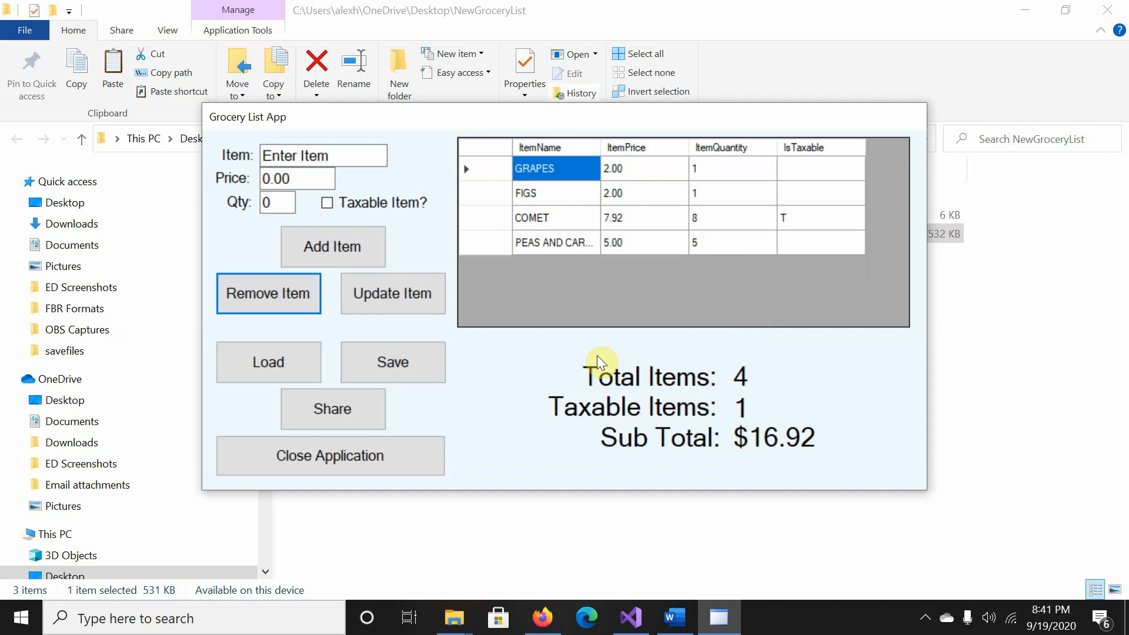
Step: Update GRAPES to price 3.75 and quantity 2 ($22.42 subtotal), then close the application
left_click(367, 286)
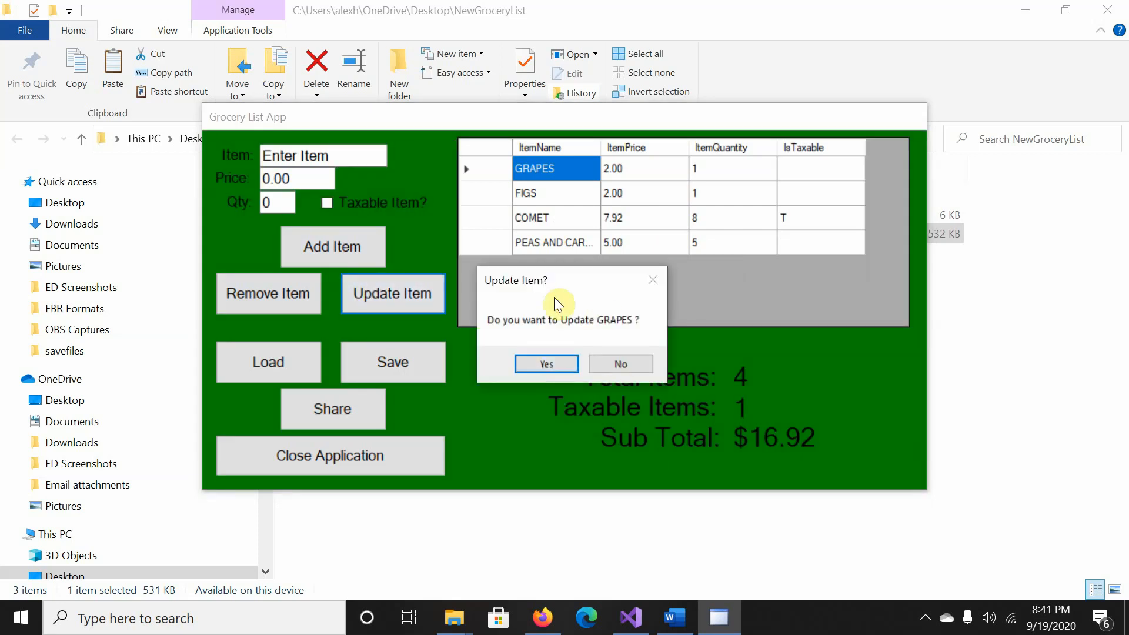
left_click(541, 364)
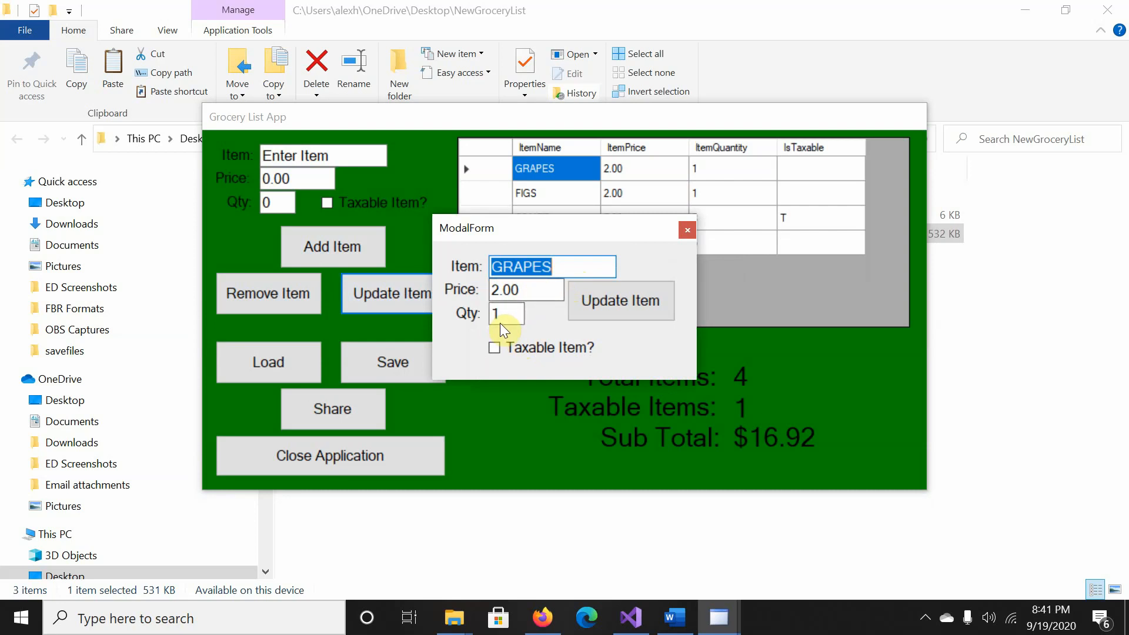
left_click_drag(523, 289, 473, 289)
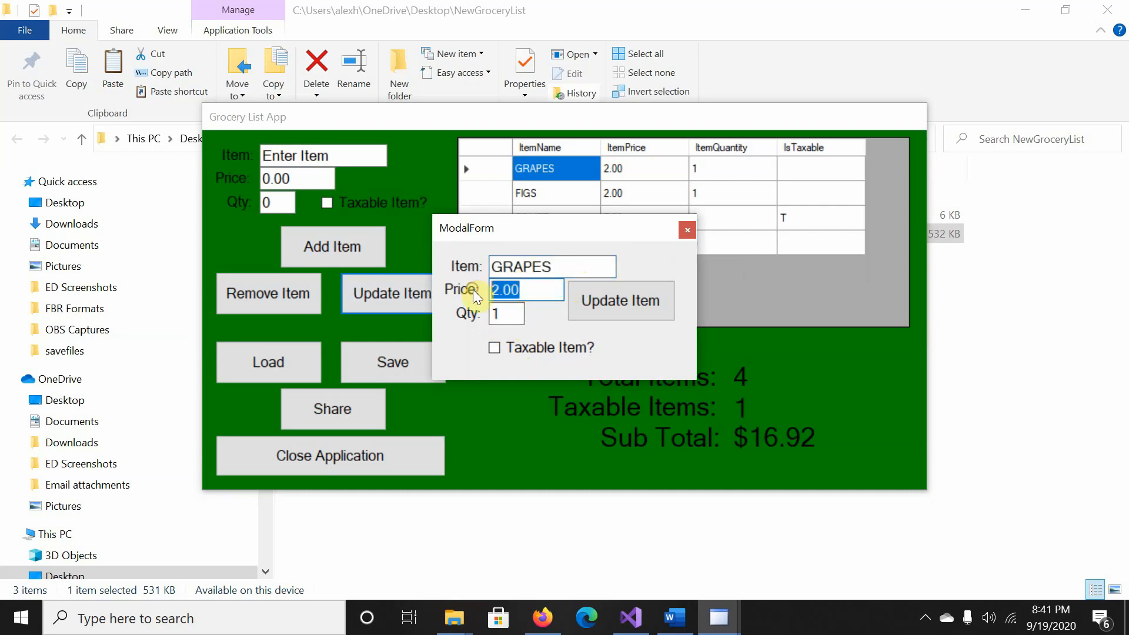
type("3.7")
type("5")
left_click_drag(508, 312, 483, 312)
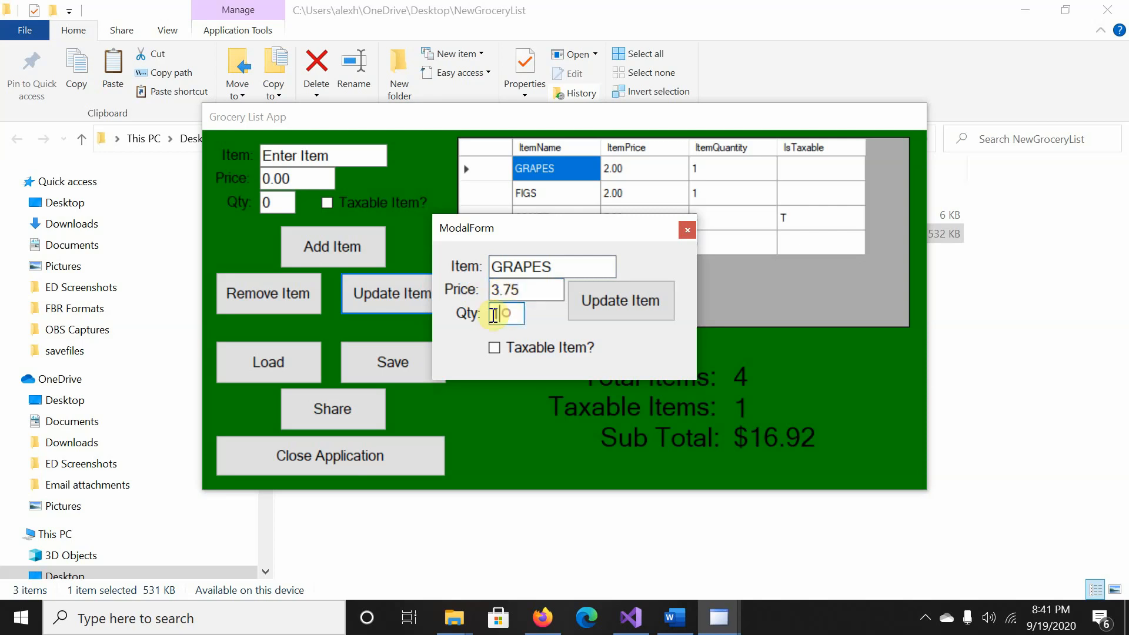
type("2")
left_click(640, 297)
left_click(677, 364)
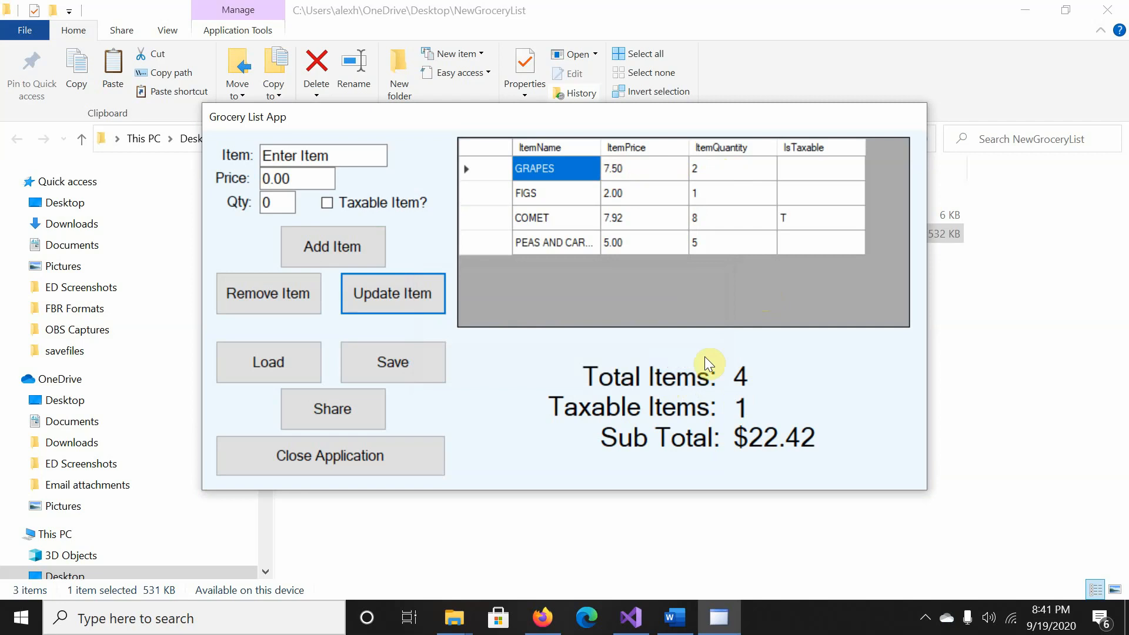
left_click(295, 468)
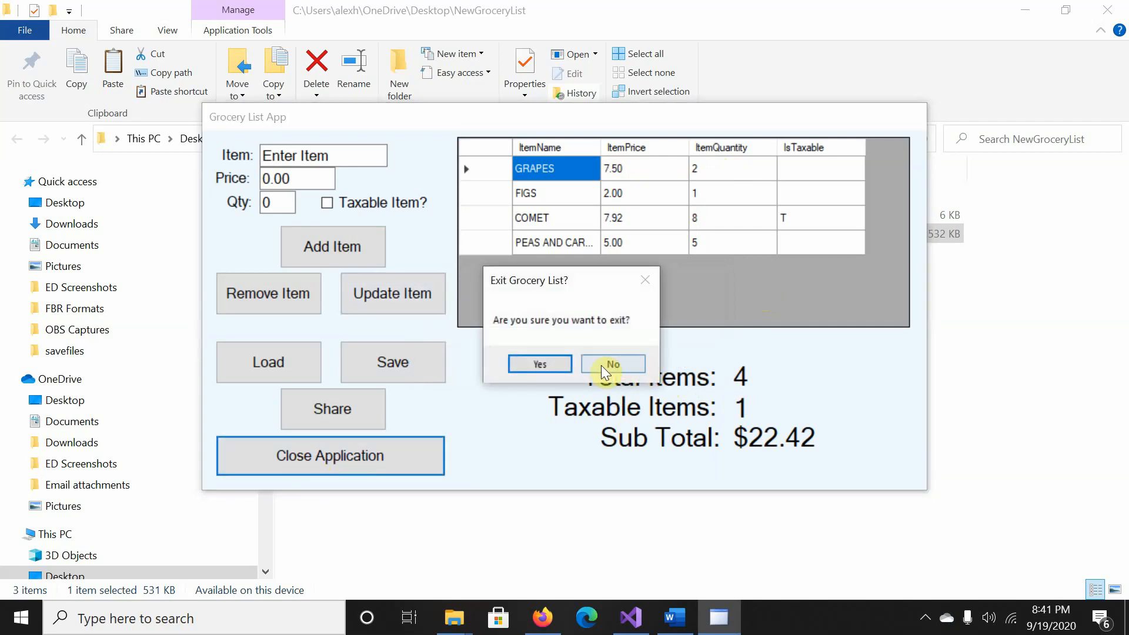
left_click(569, 360)
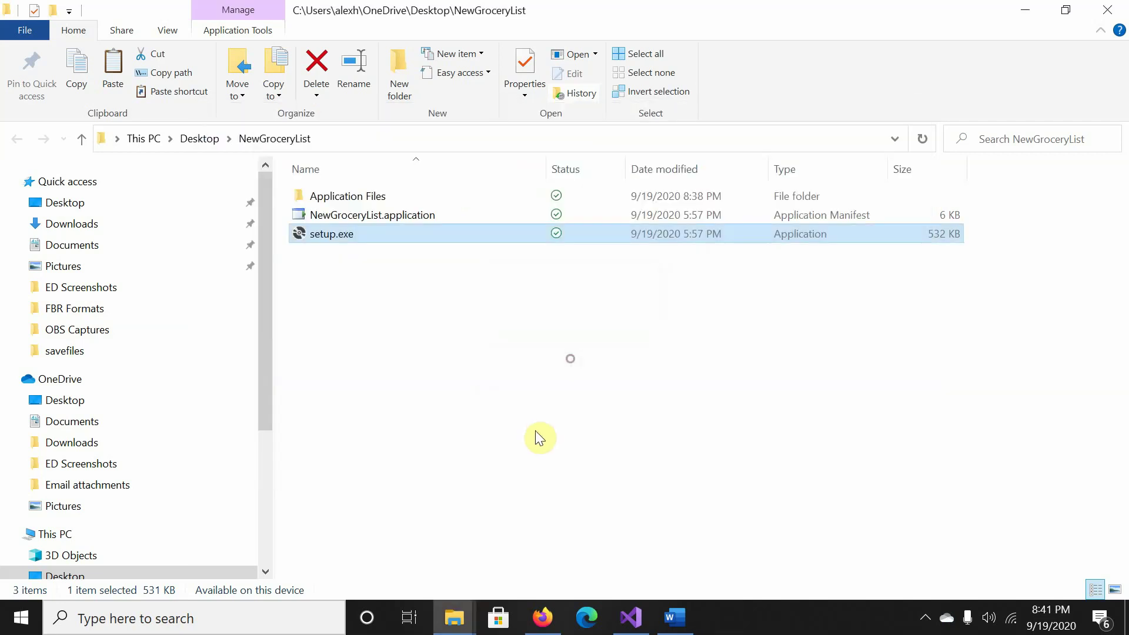
Step: Relaunch NewGroceryList from the Start menu with an empty list
left_click(414, 421)
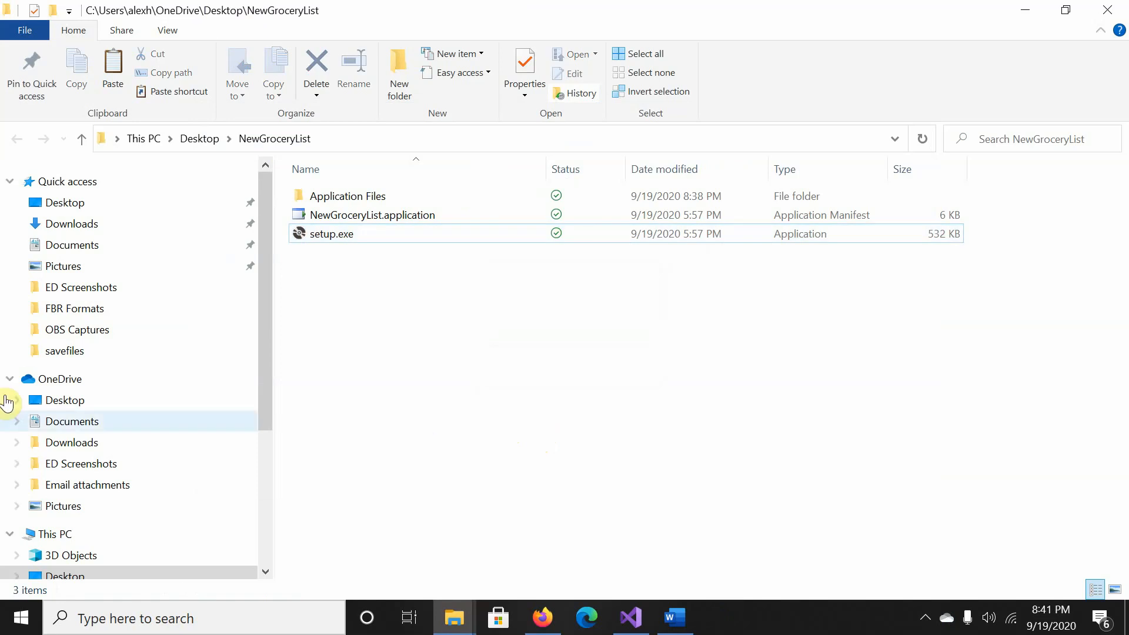
left_click(22, 618)
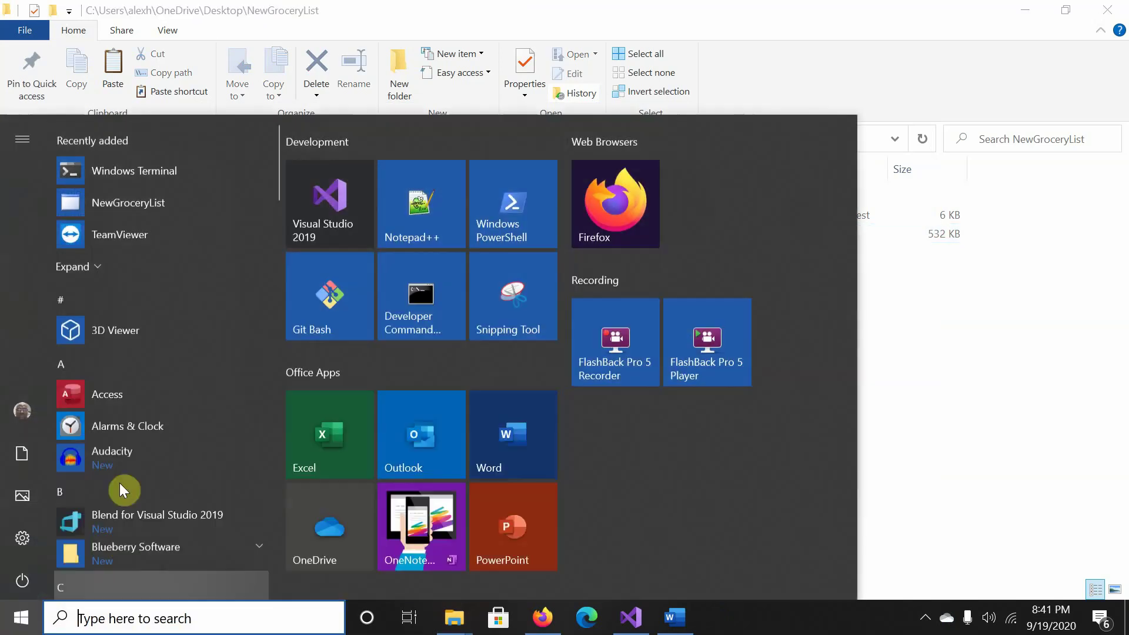
left_click(78, 210)
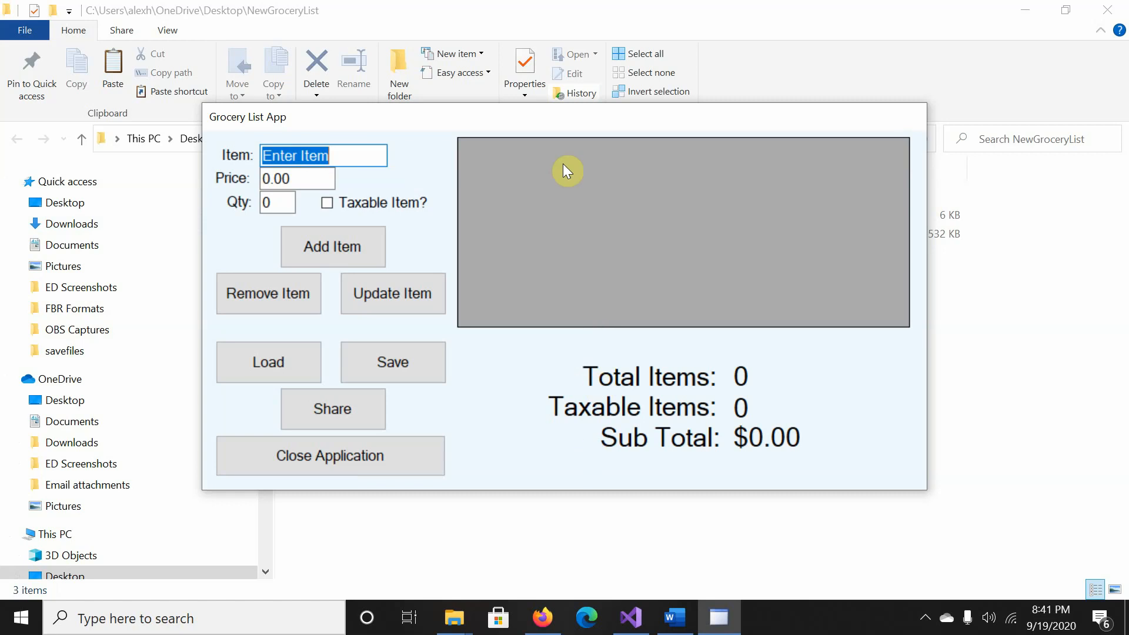
mouse_move(558, 120)
left_mouse_down()
mouse_move(406, 151)
mouse_move(552, 141)
left_mouse_up()
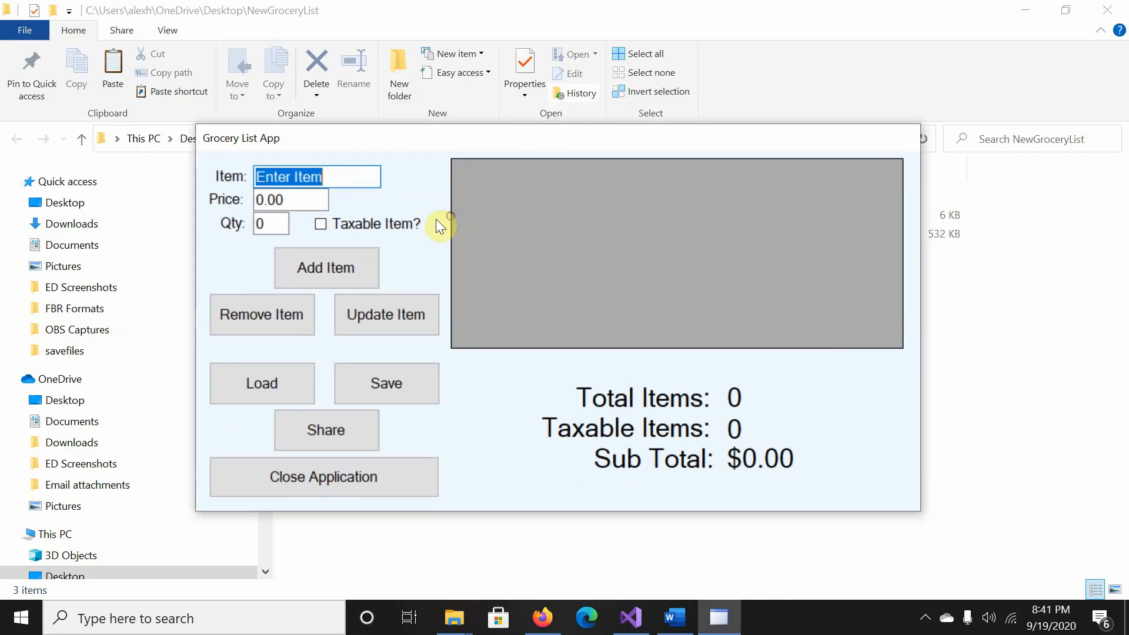
key("Tab")
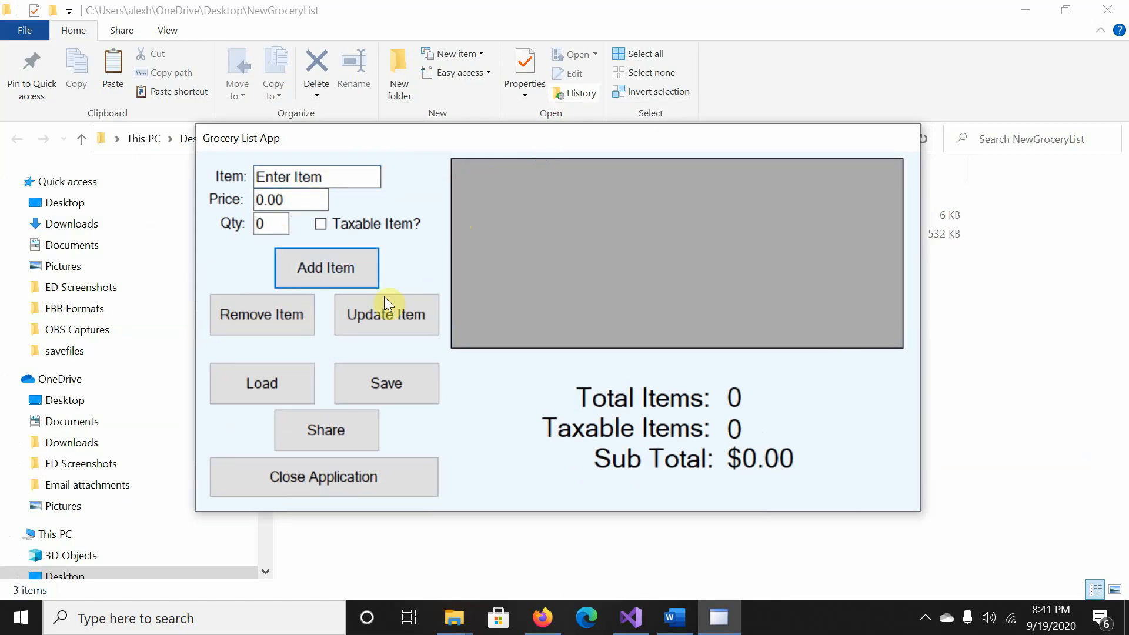
Step: Trigger and dismiss the error messages for Share, Save, Add Item and Remove Item on the empty list
left_click(347, 428)
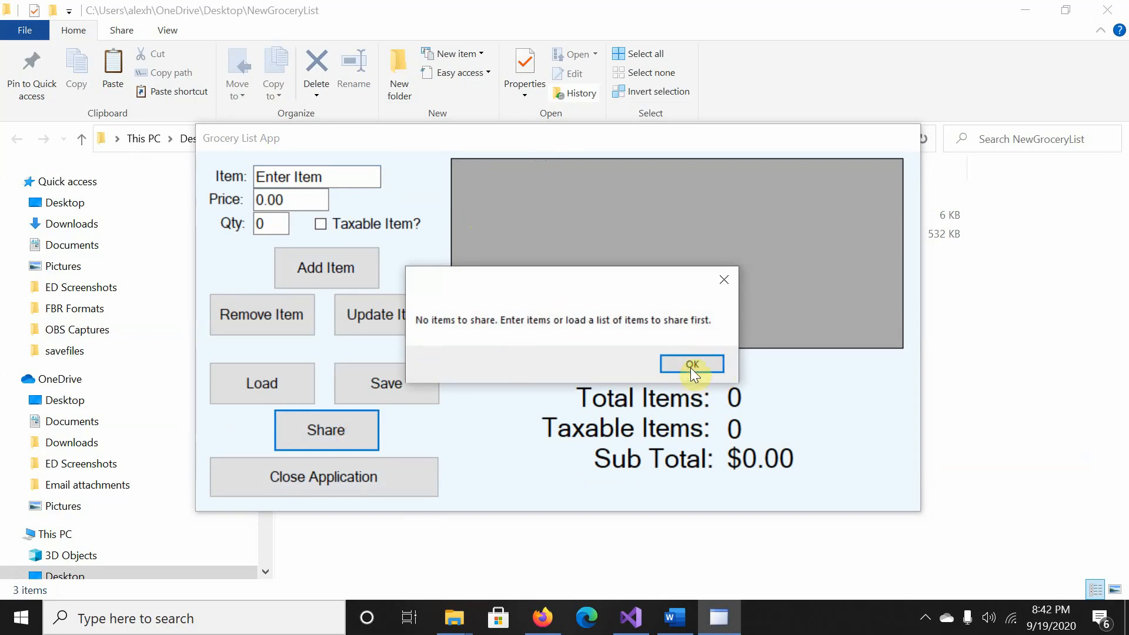
left_click(691, 367)
left_click(391, 372)
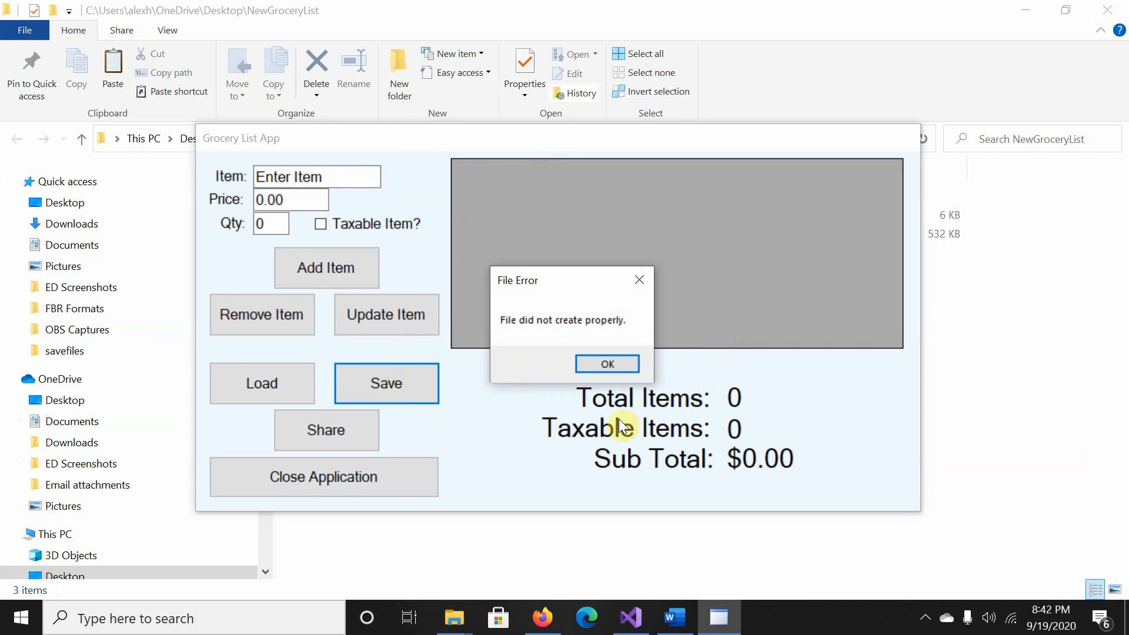
left_click(606, 361)
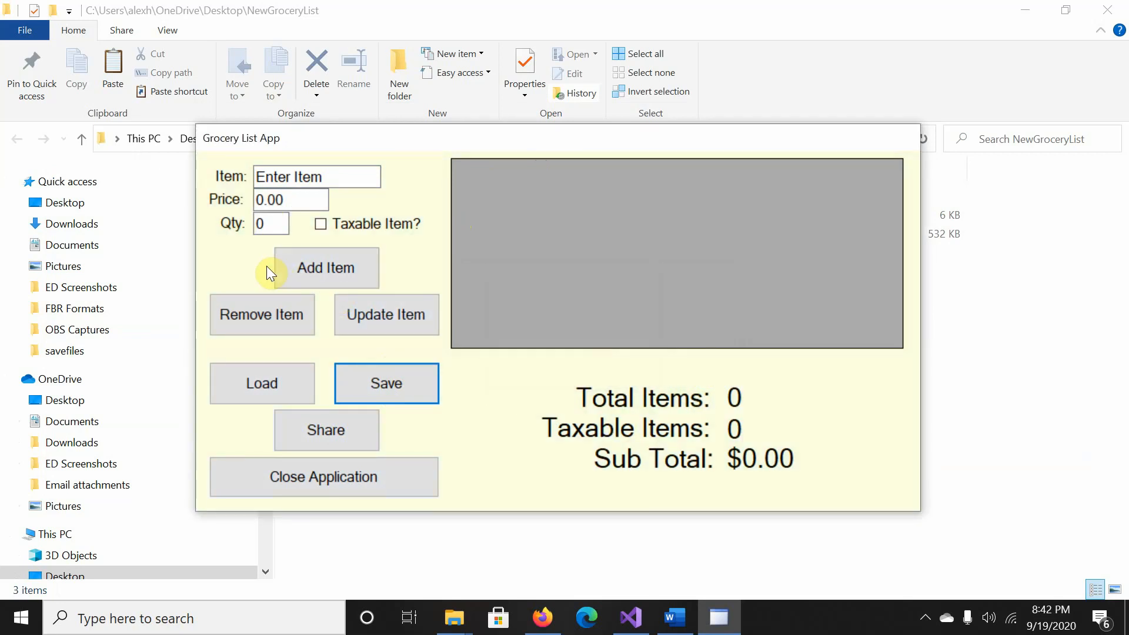
left_click(341, 279)
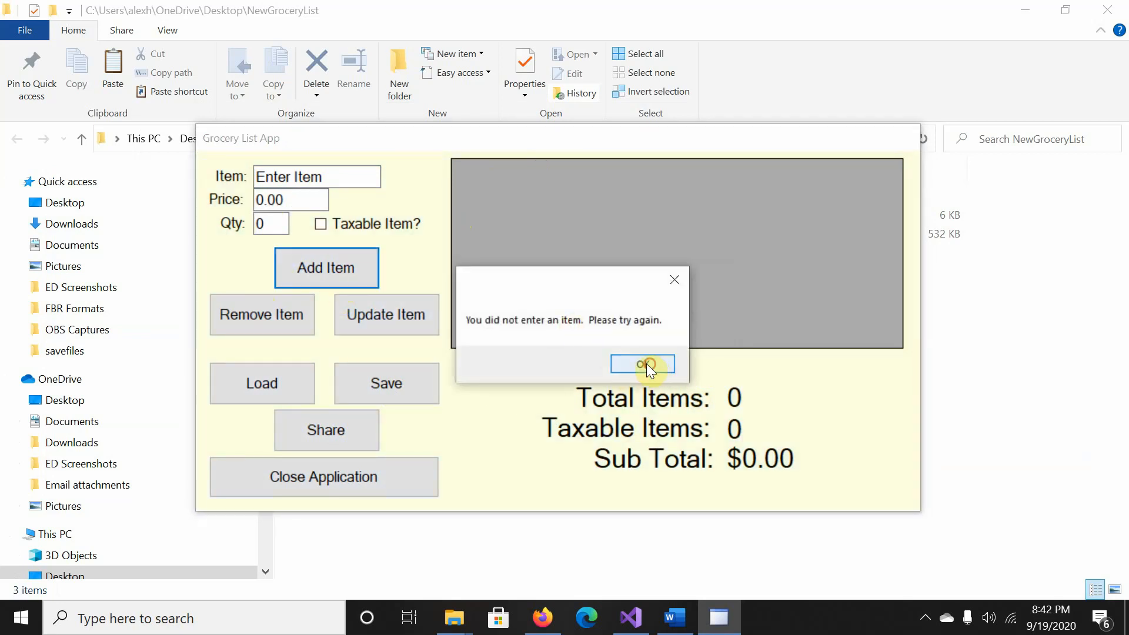
left_click(647, 364)
left_click(297, 303)
left_click(558, 354)
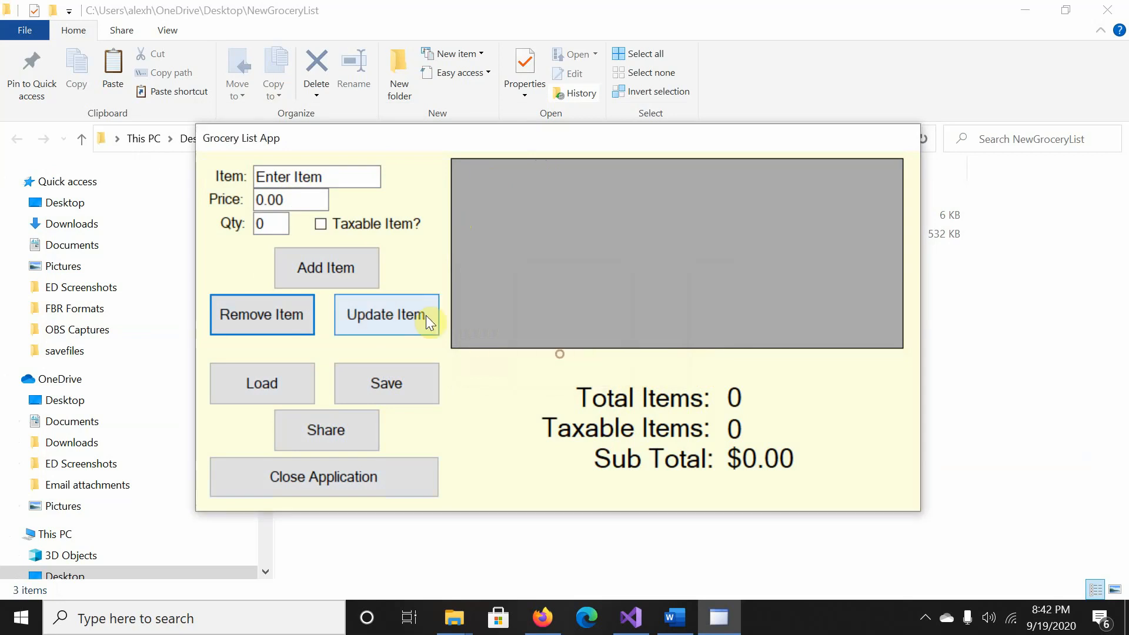
Step: Update with no items, inspect the unhandled exception's details, and quit the crashed app
left_click(426, 315)
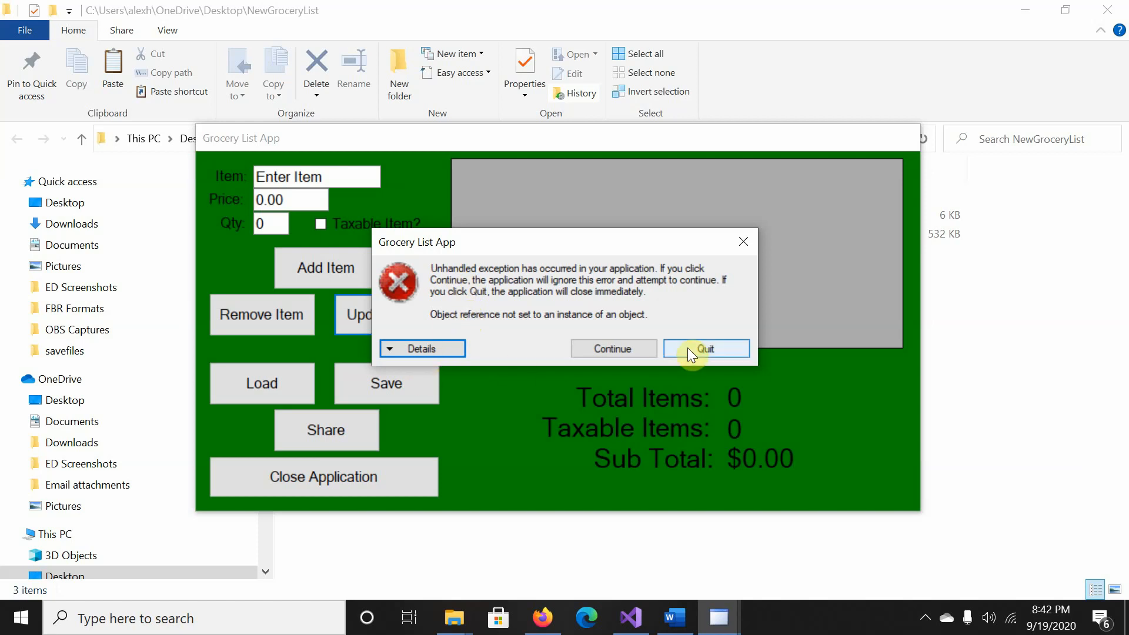
left_click(438, 348)
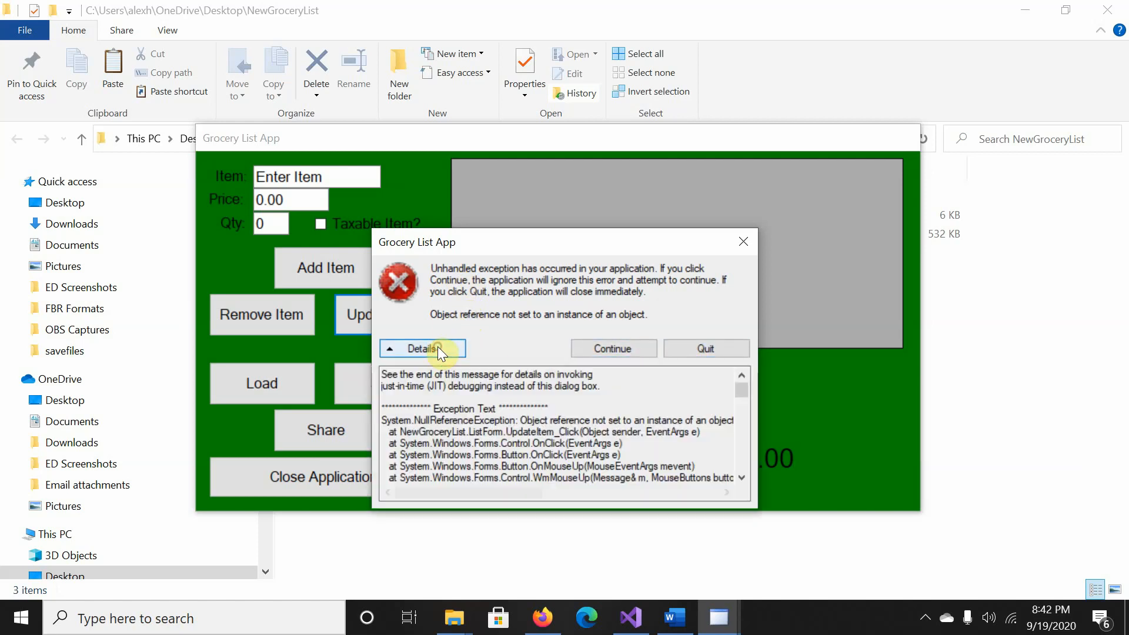
scroll(513, 409, "down", 1)
scroll(515, 410, "down", 3)
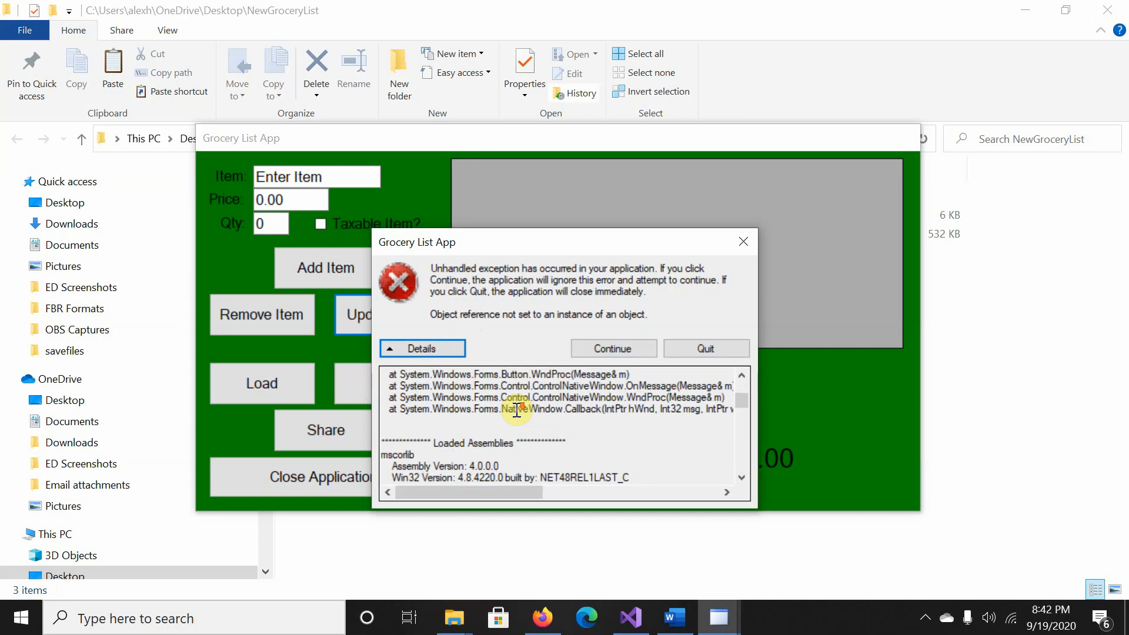
scroll(517, 410, "down", 1)
scroll(518, 410, "up", 3)
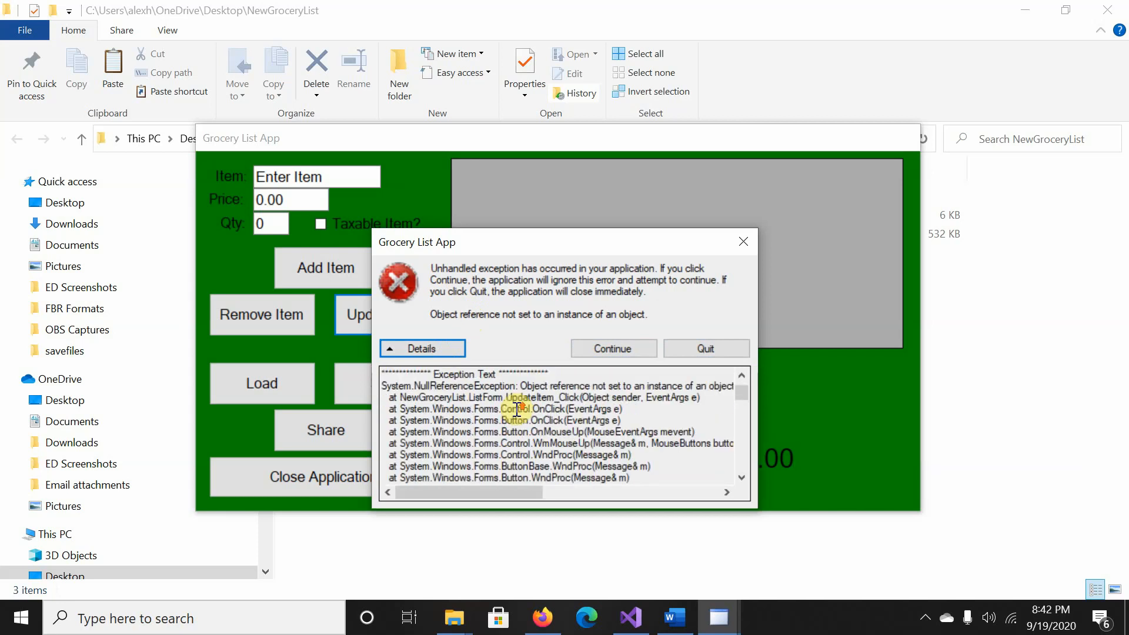
scroll(517, 409, "up", 2)
left_click(727, 349)
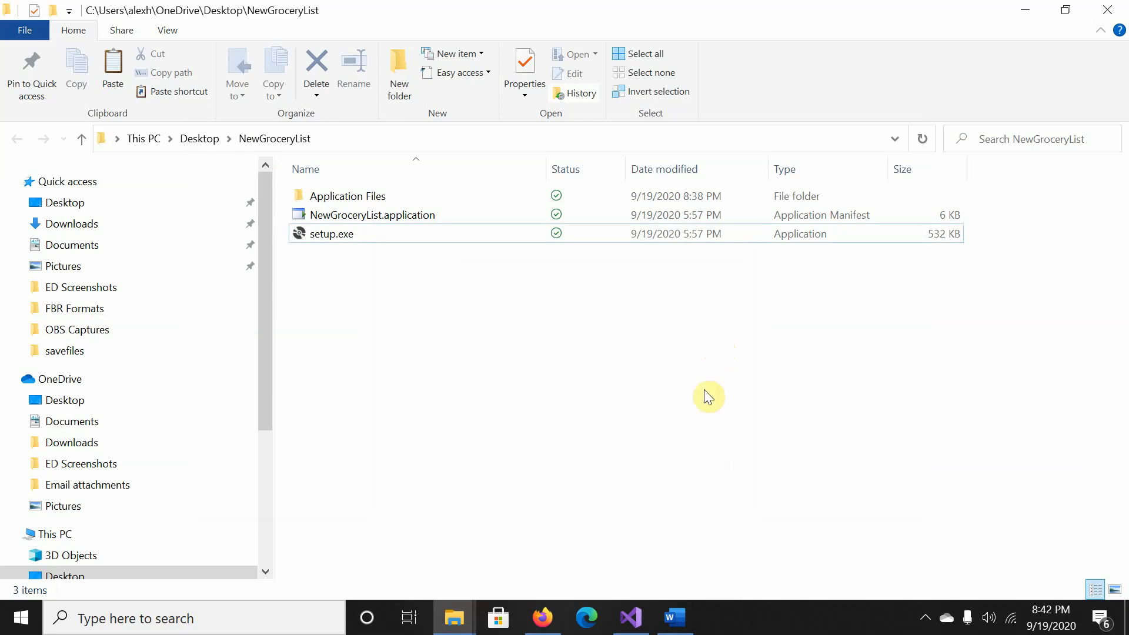
Step: Remove the unnecessary using directives from ListForm.cs via the suggested fix
left_click(623, 612)
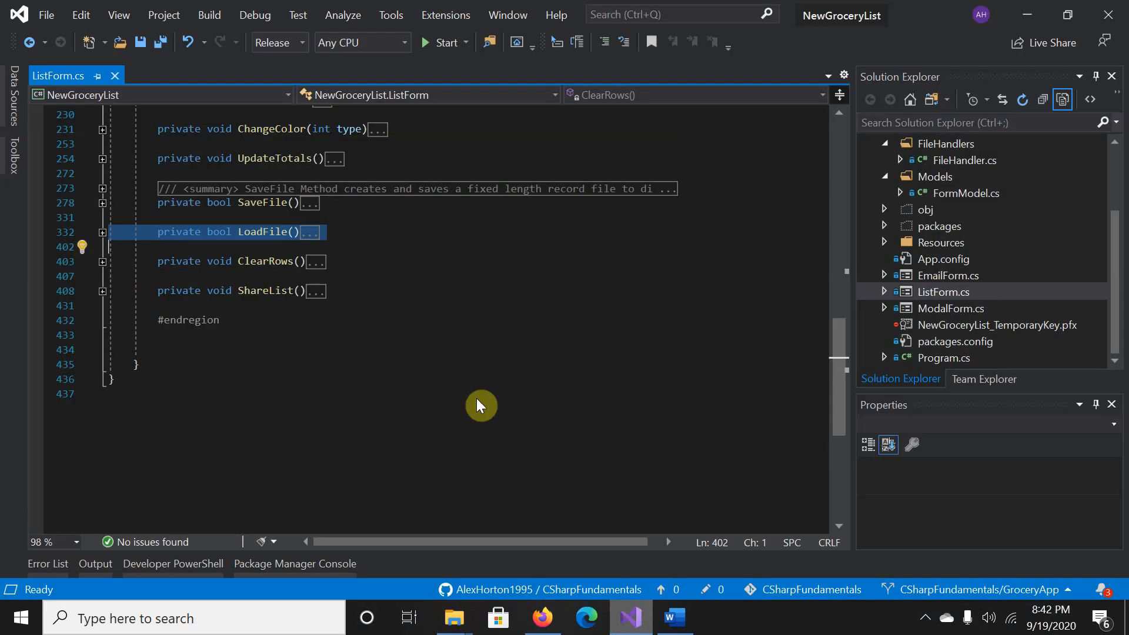
scroll(168, 265, "up", 6)
scroll(168, 265, "up", 8)
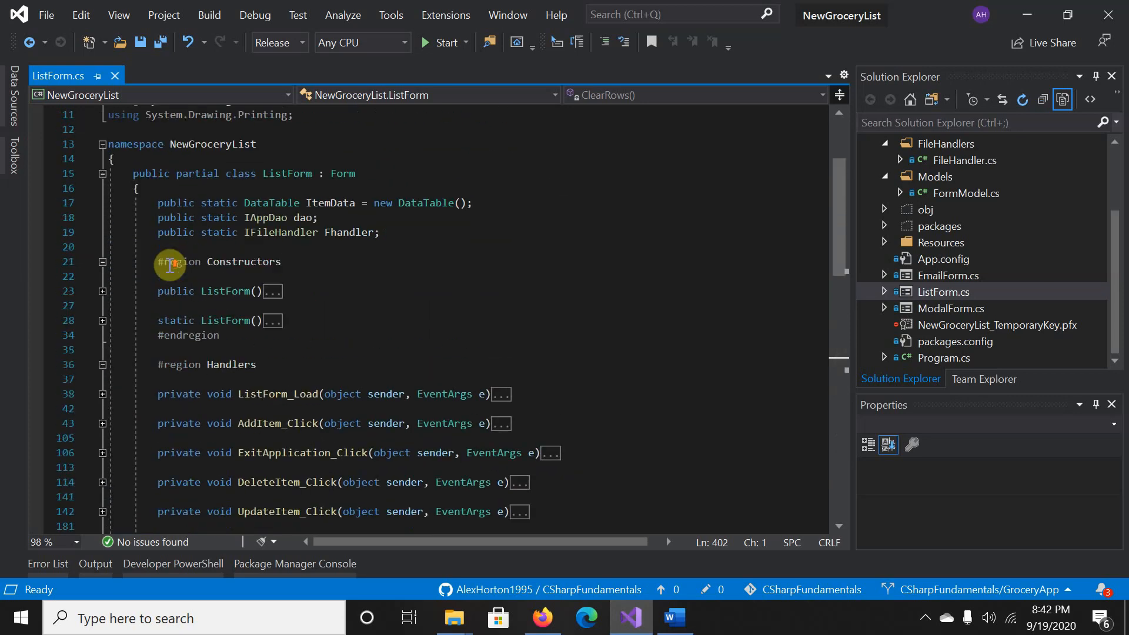
scroll(167, 265, "up", 5)
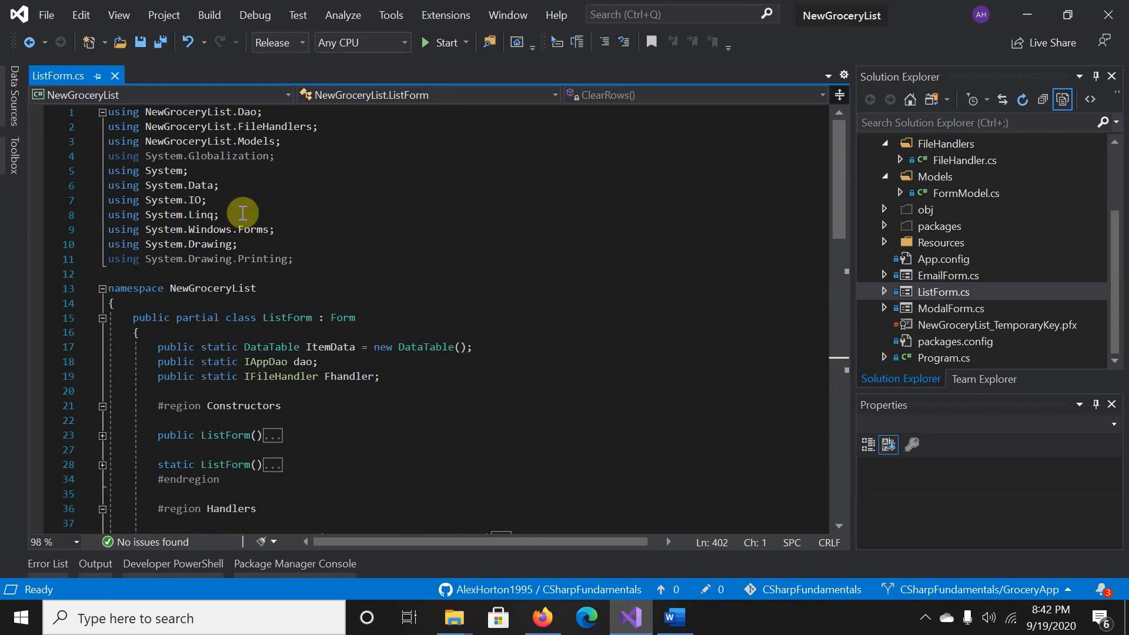
left_click(84, 157)
mouse_move(191, 156)
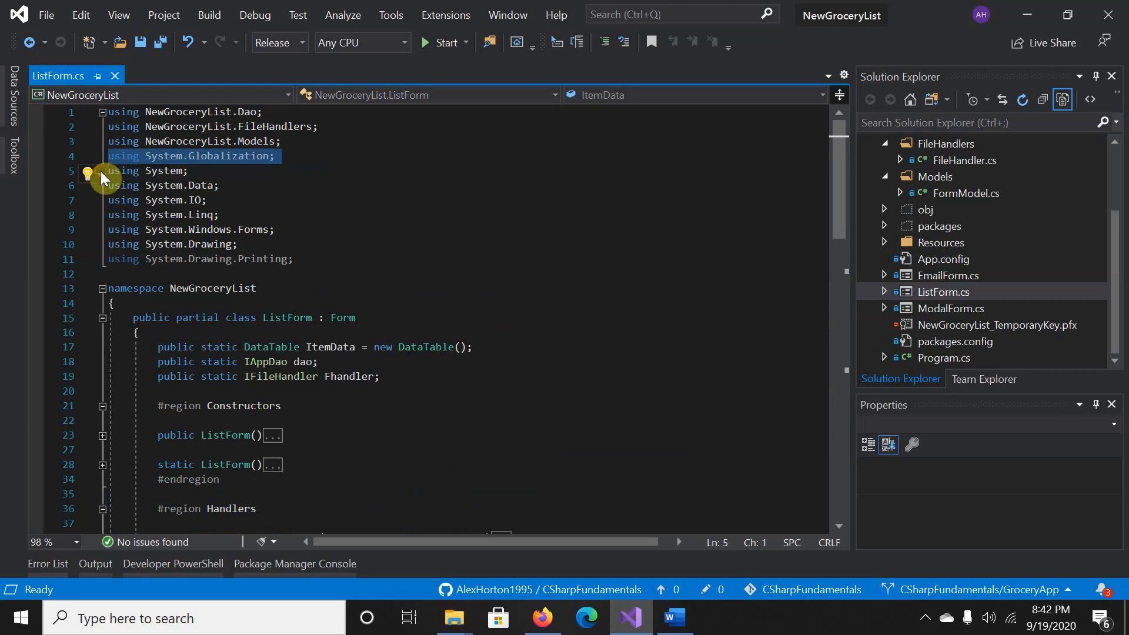
left_click(94, 174)
left_click(124, 196)
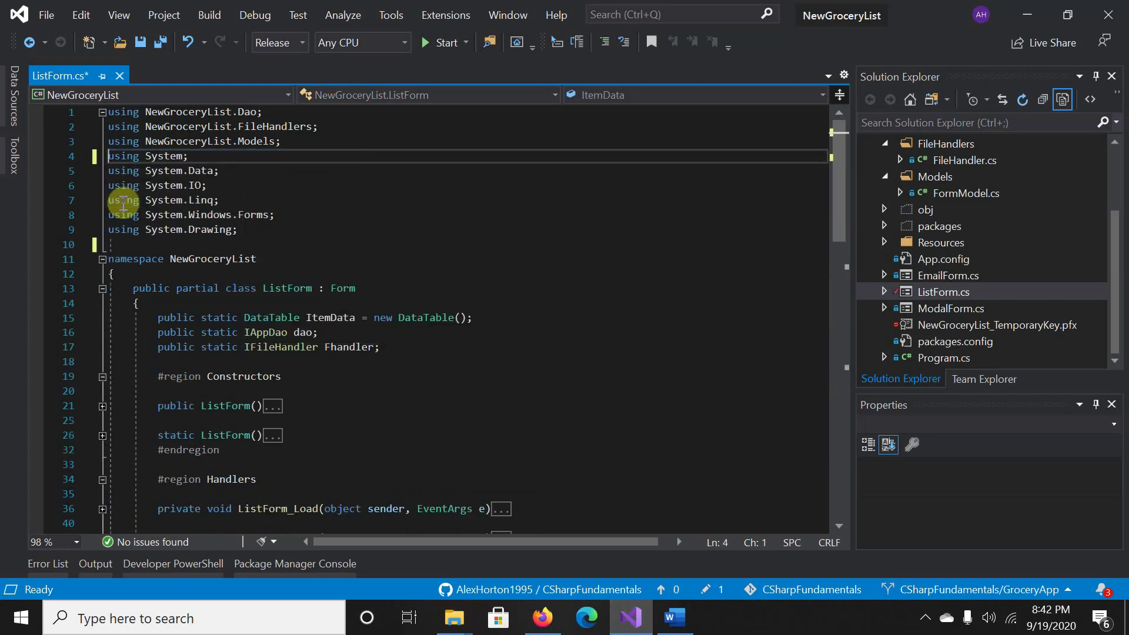
Step: Review the remaining using lines and save the cleaned-up ListForm.cs
left_click(478, 232)
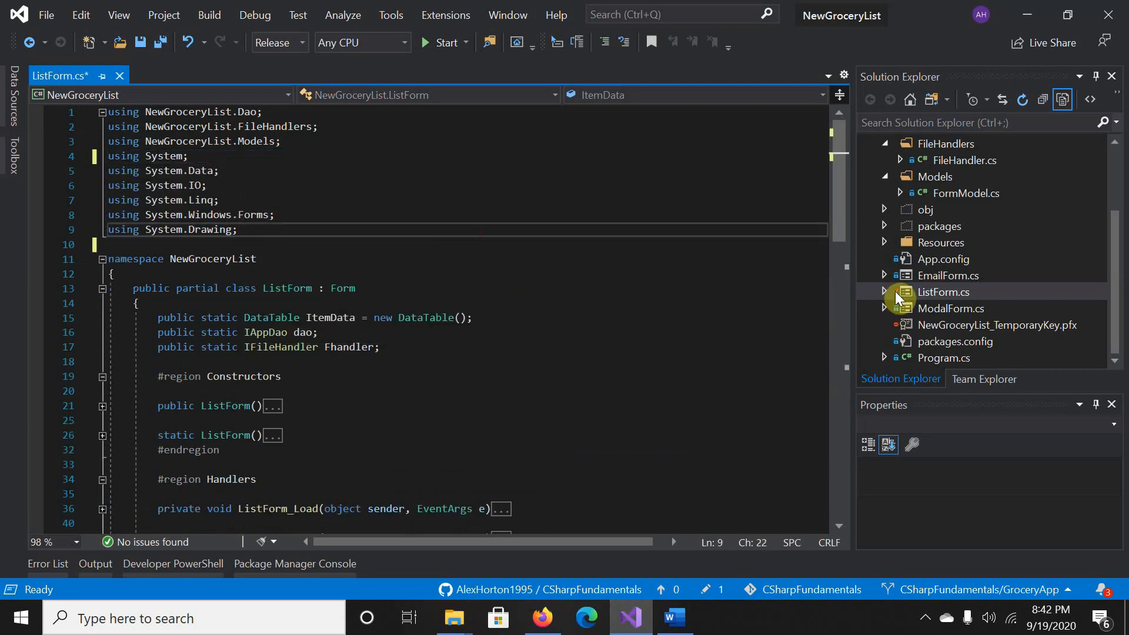
left_click(448, 289)
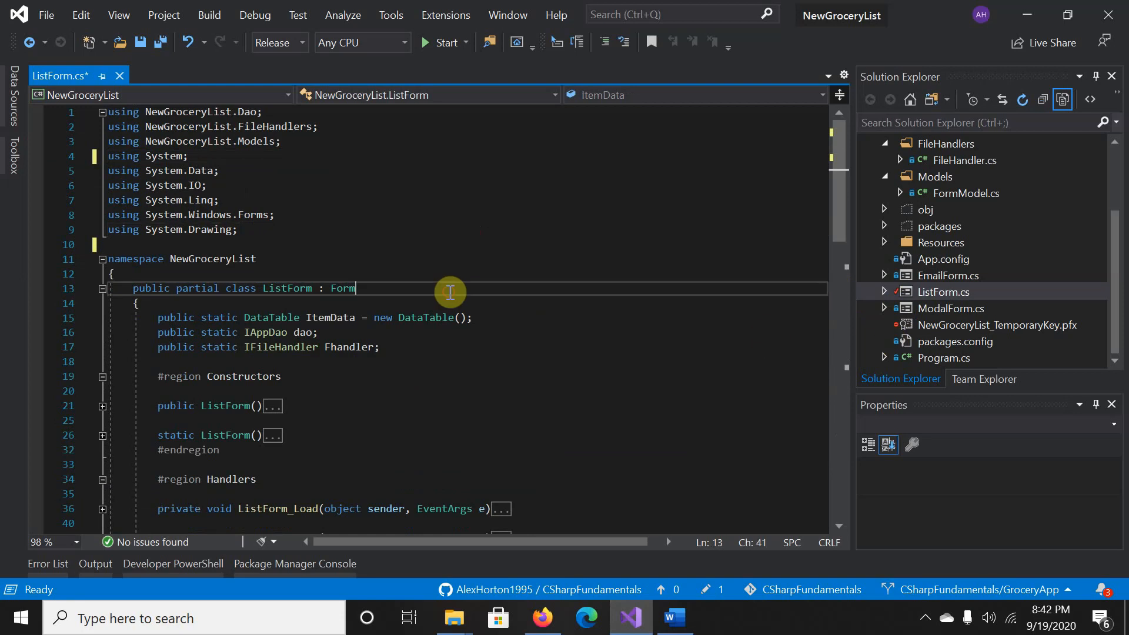
left_click(160, 42)
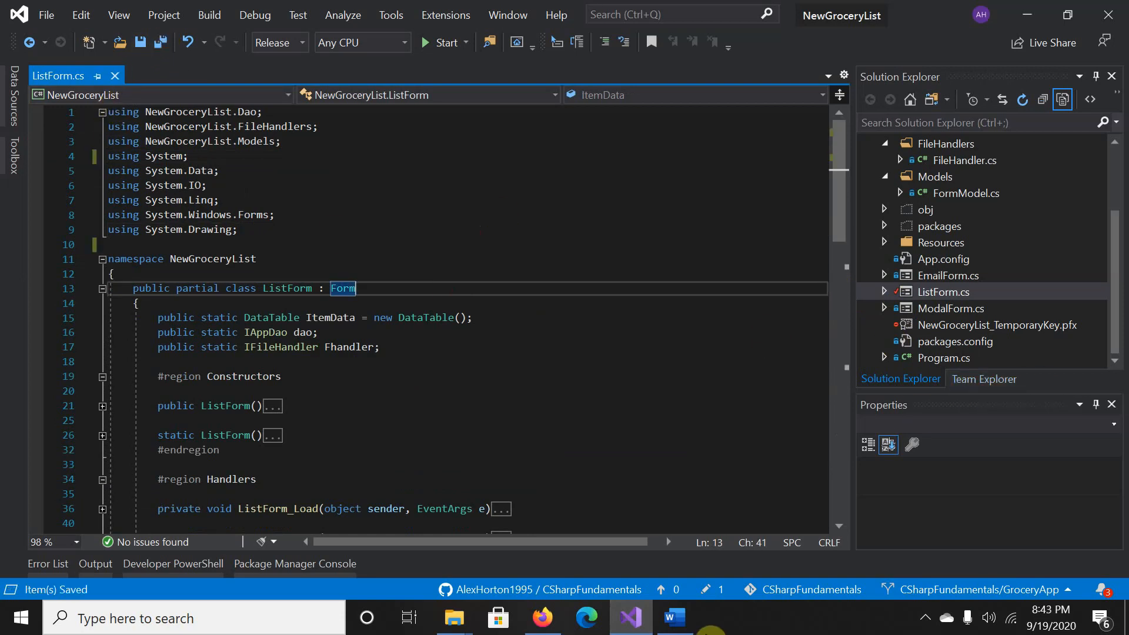
Step: In the Word notes, highlight the Forms, Constructors, Loops and Disposing of objects/using keyword bullets in turn
left_click(678, 617)
scroll(512, 509, "down", 3)
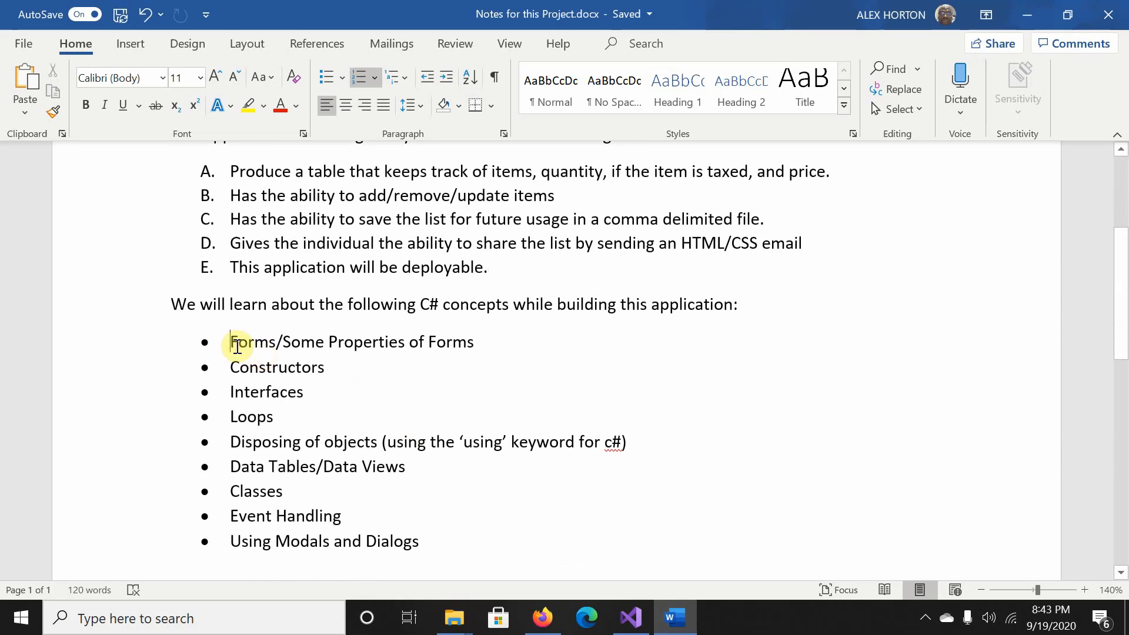
left_click_drag(237, 347, 438, 343)
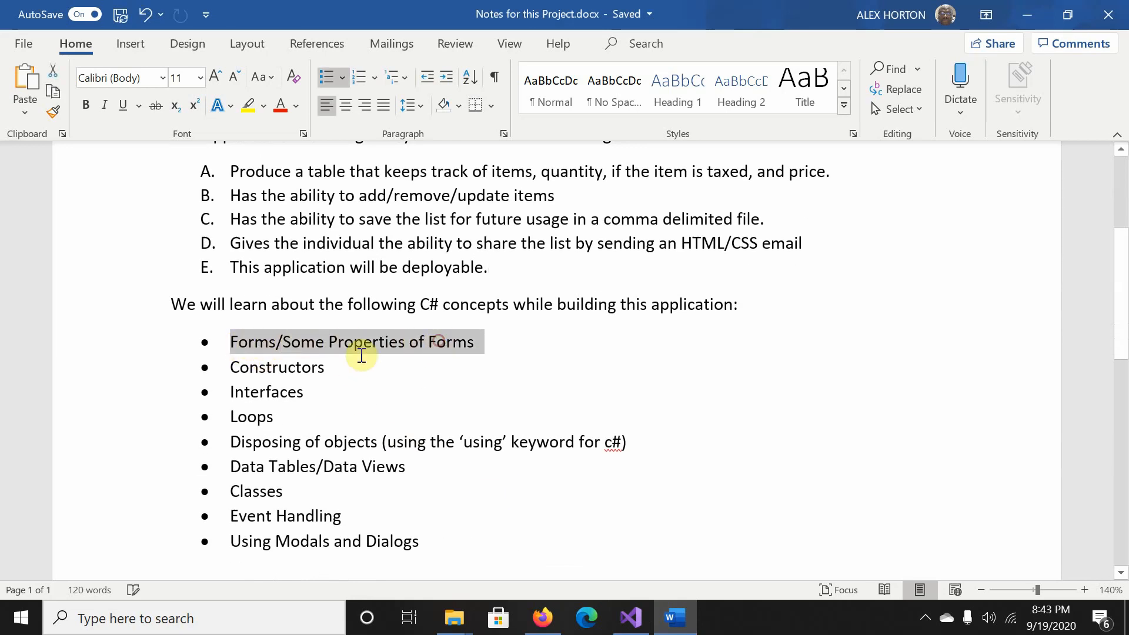
mouse_move(334, 367)
left_mouse_down()
mouse_move(232, 376)
mouse_move(302, 392)
mouse_move(239, 417)
left_mouse_up()
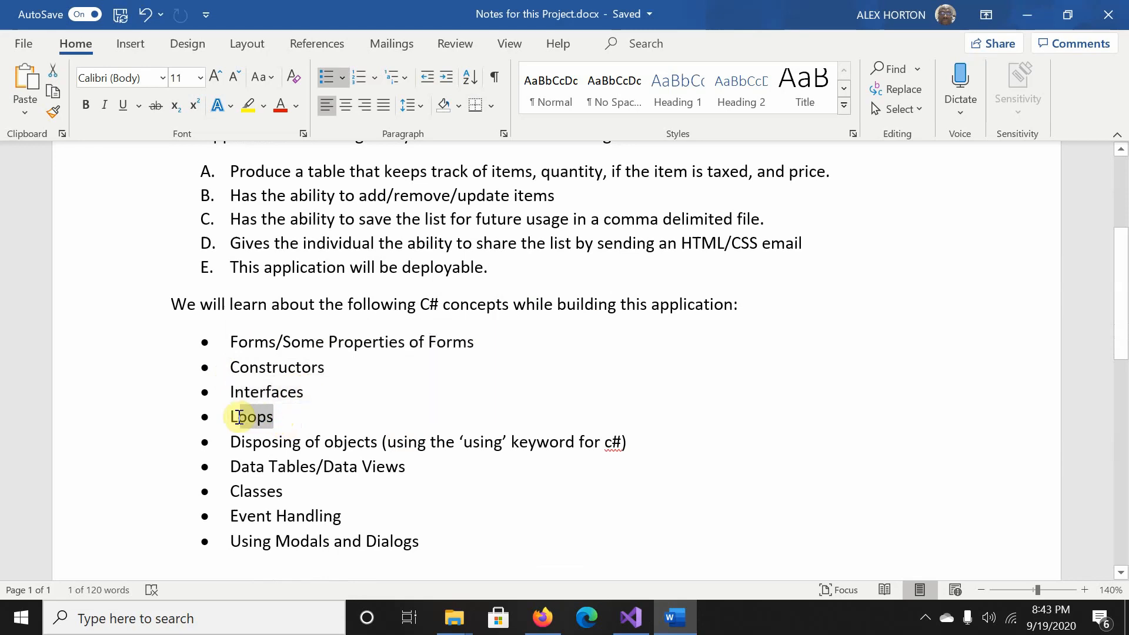
left_click(245, 441)
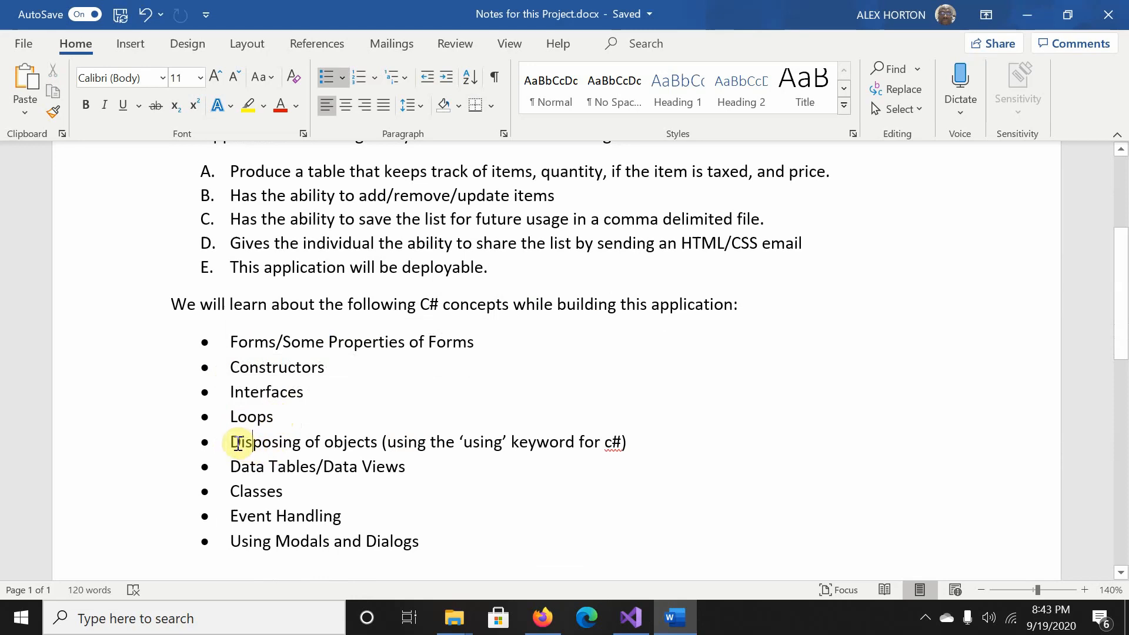
left_click_drag(232, 443, 360, 439)
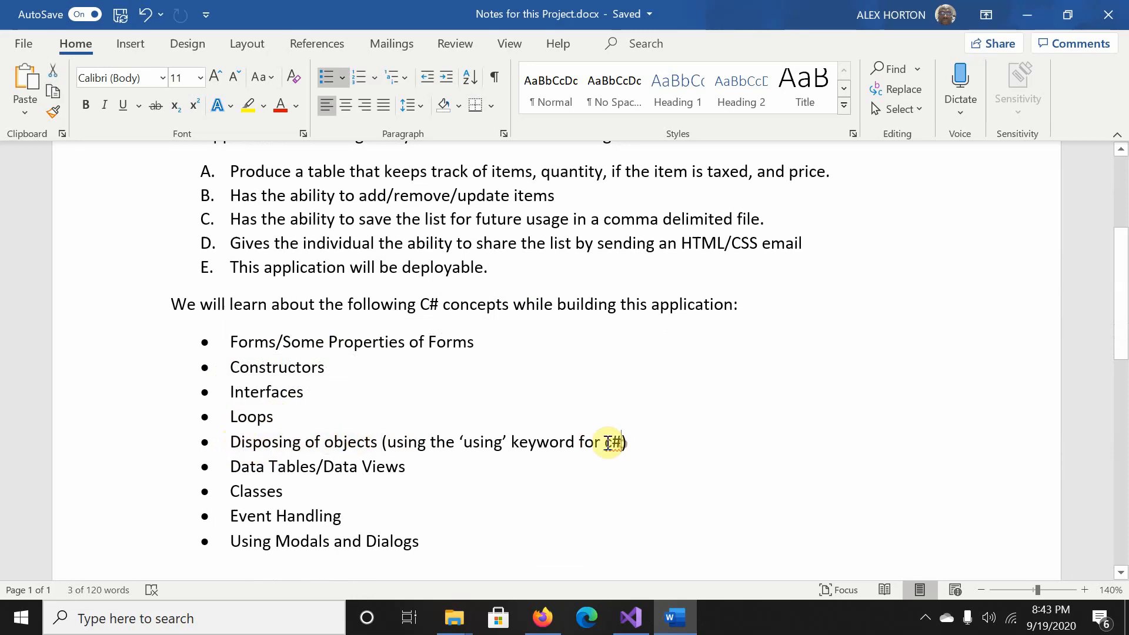
left_click_drag(617, 443, 390, 461)
Step: Highlight the Data Tables/Data Views, Classes and exception Handling bullets, then clear the selection
left_click(368, 471)
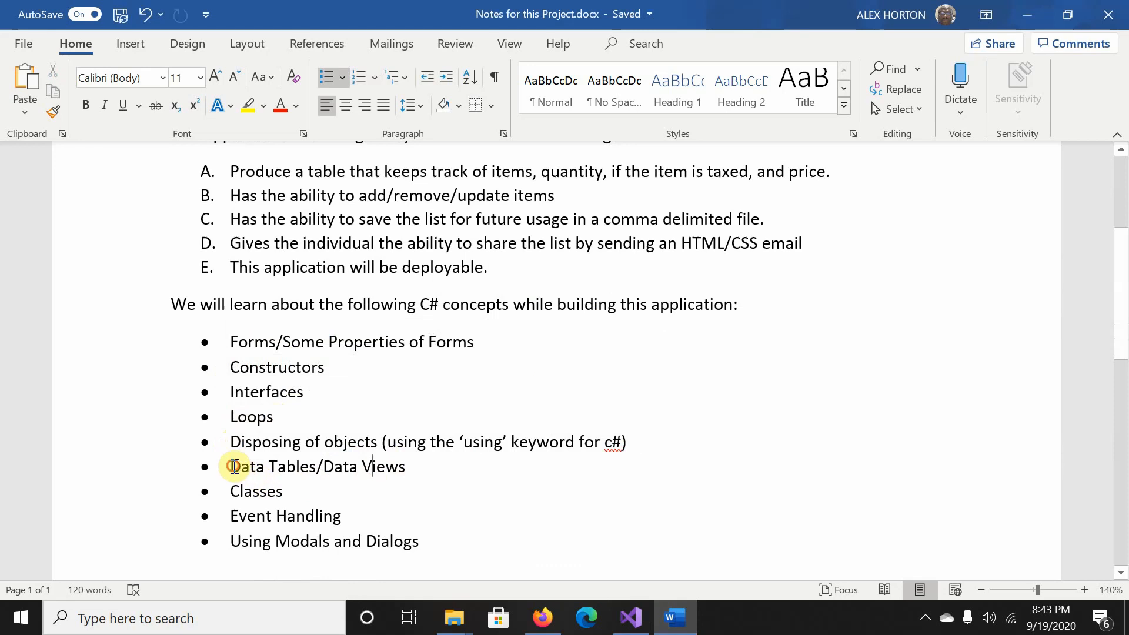
left_click_drag(231, 467, 408, 467)
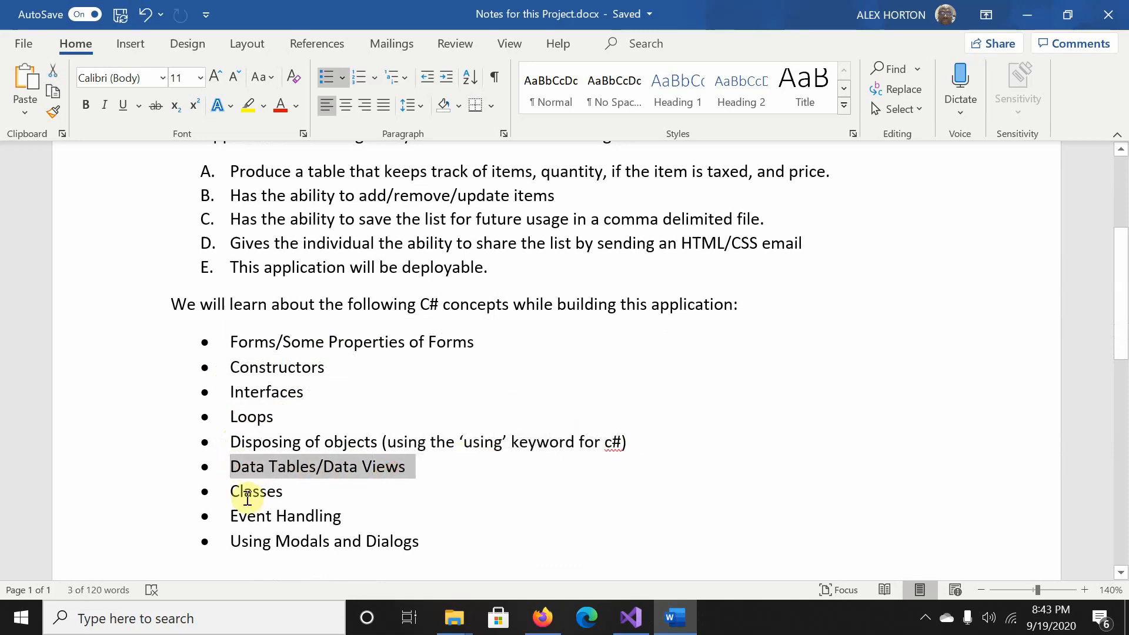
left_click_drag(235, 493, 284, 495)
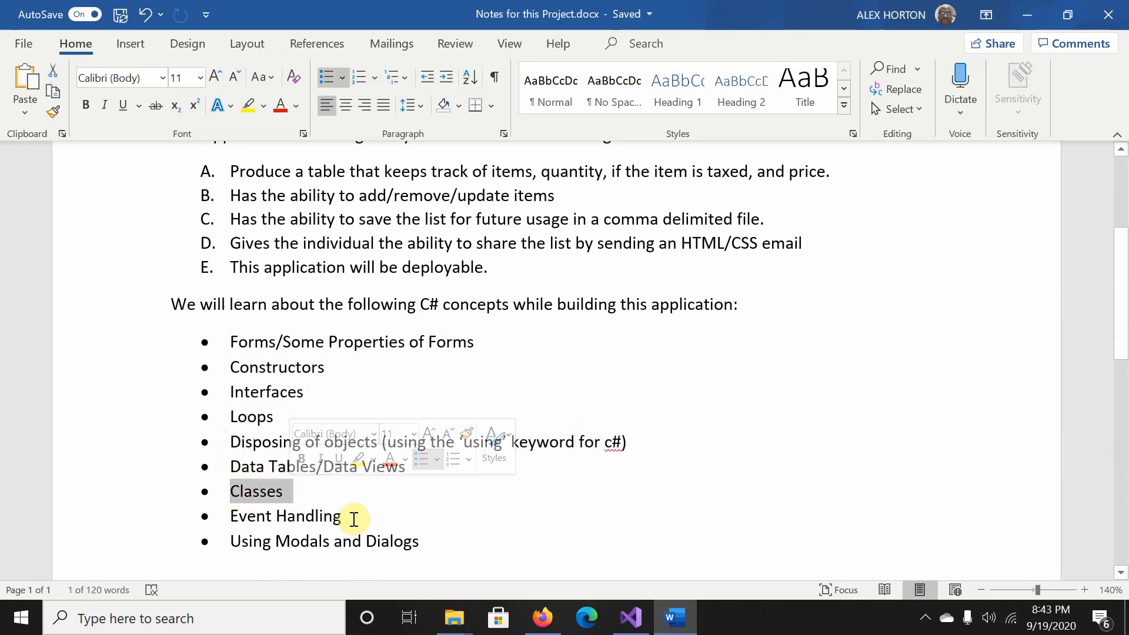
mouse_move(346, 517)
left_mouse_down()
mouse_move(250, 521)
mouse_move(259, 524)
left_mouse_up()
left_click(433, 531)
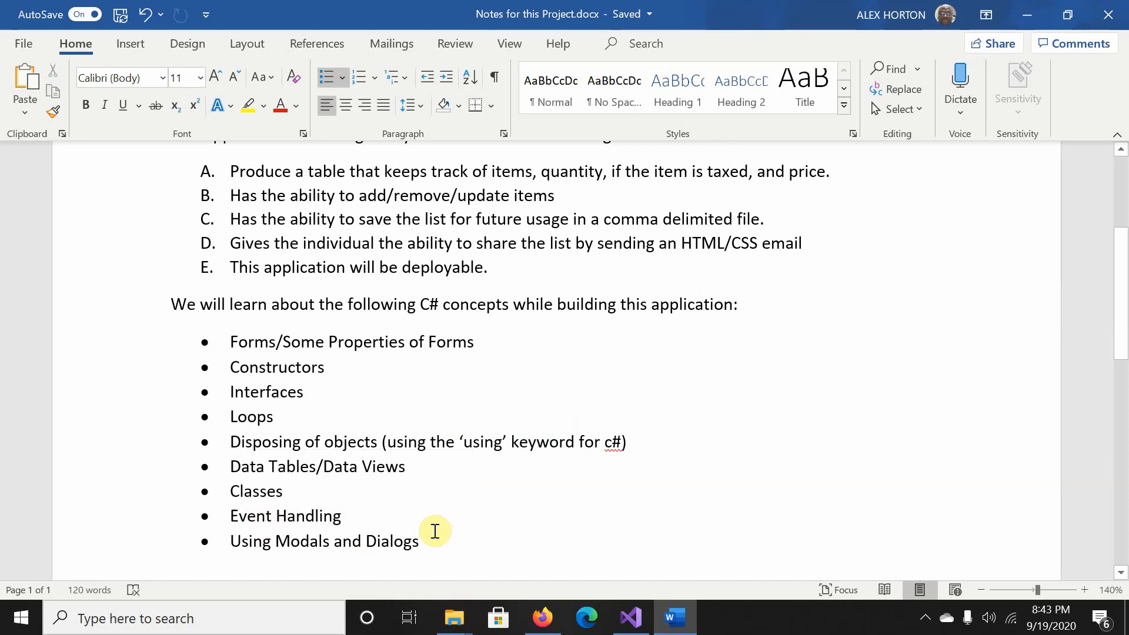
Step: Launch the NewGroceryList application from the Start menu
left_click(631, 617)
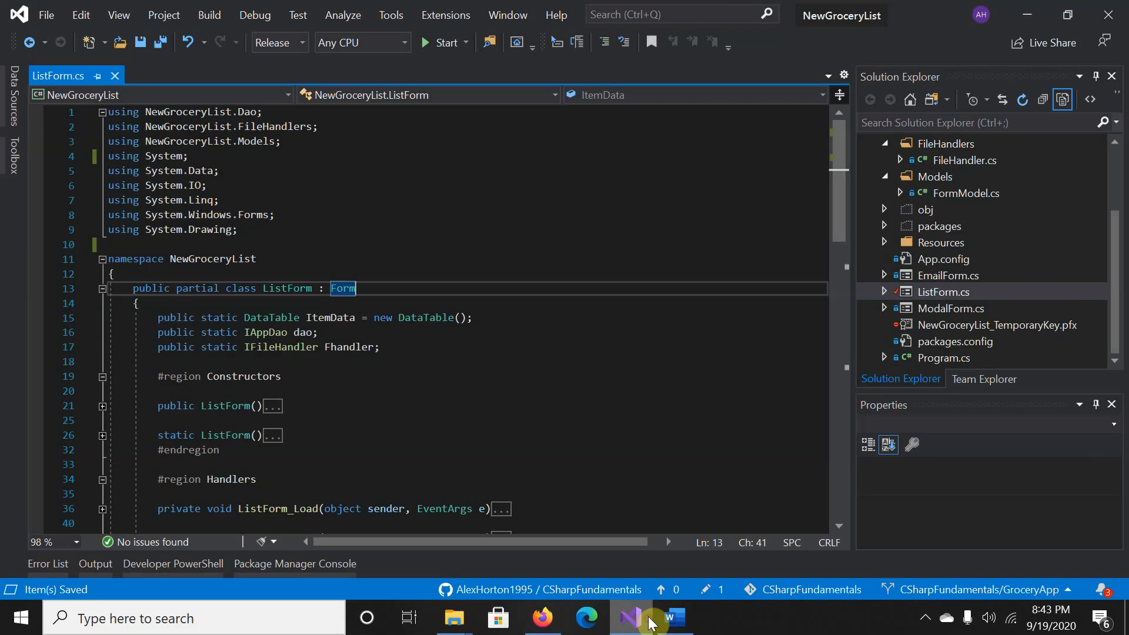
left_click(21, 618)
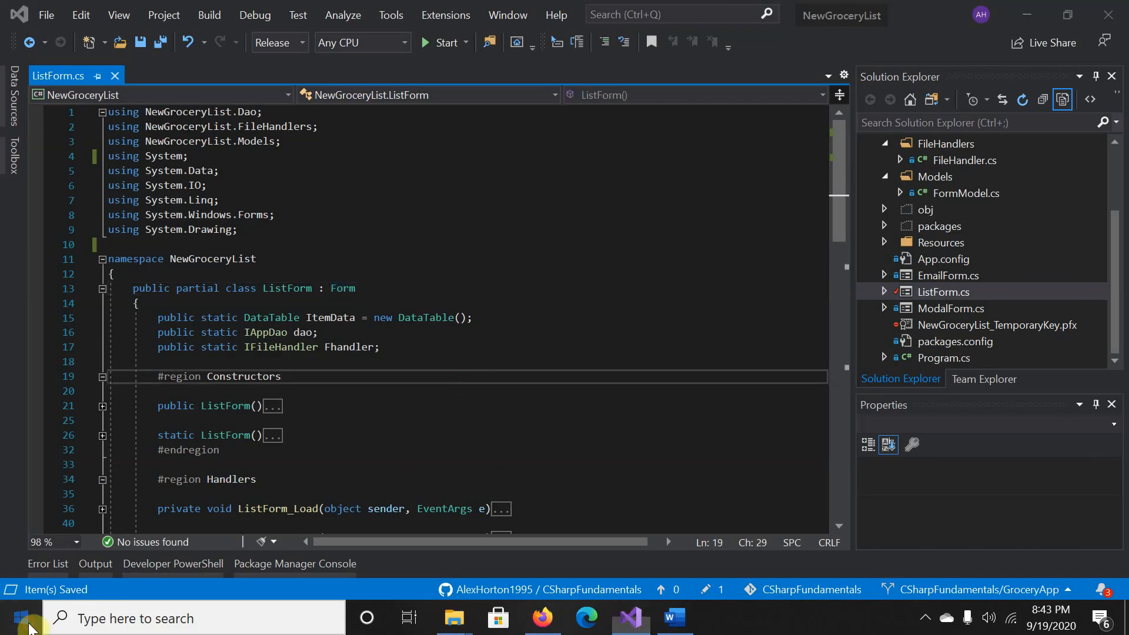
left_click(128, 211)
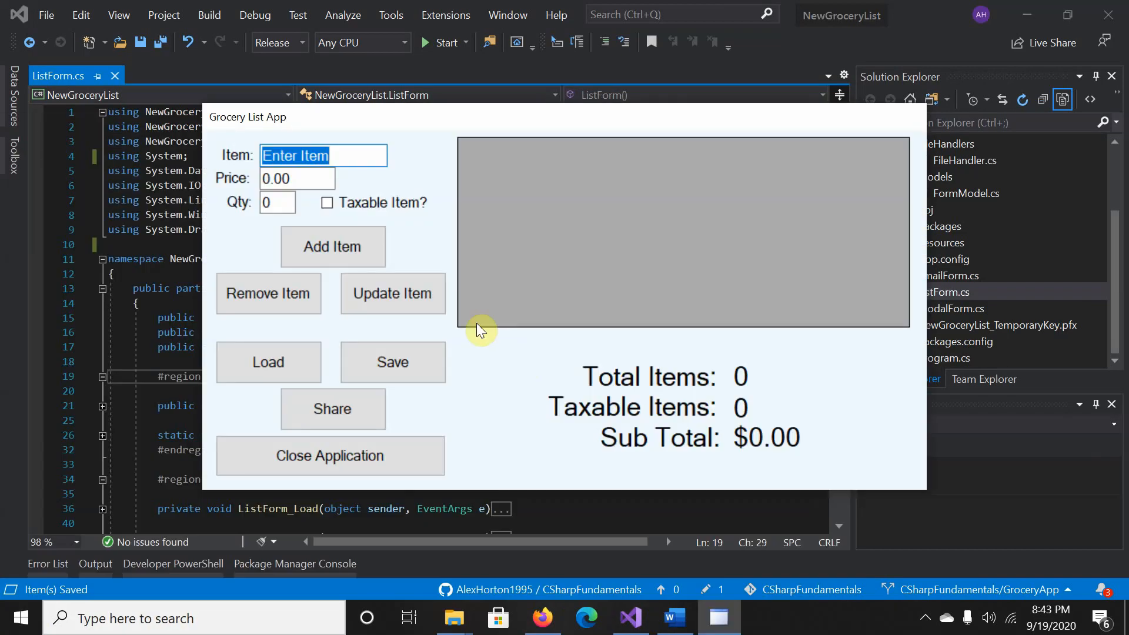
Step: Load a saved shopping list CSV of five items totalling $28.92
left_click(285, 360)
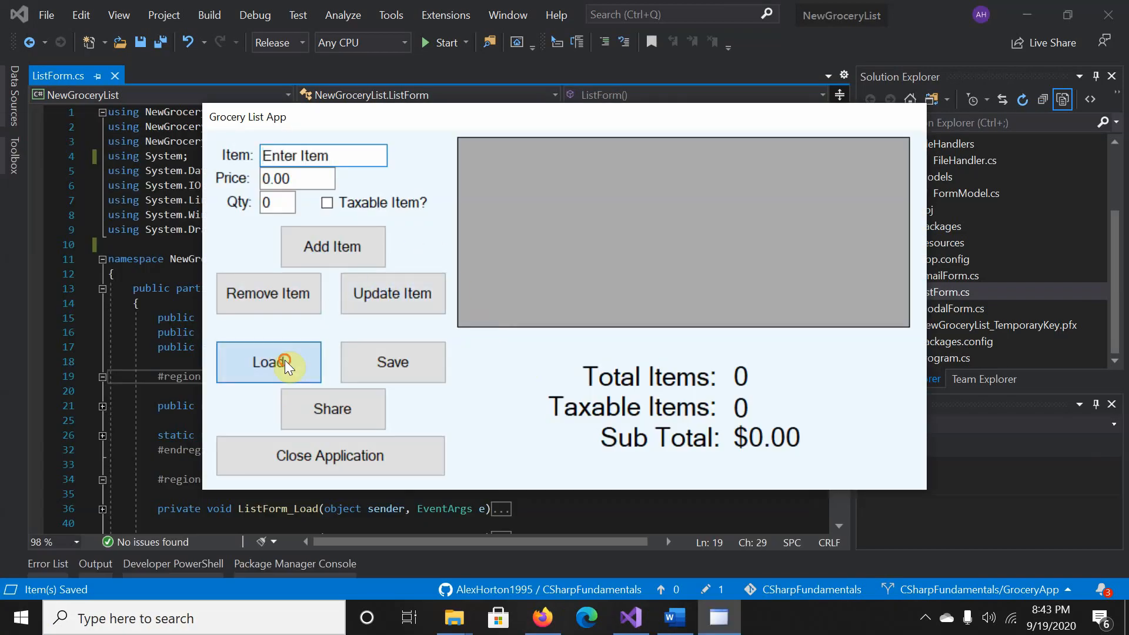
left_click(708, 526)
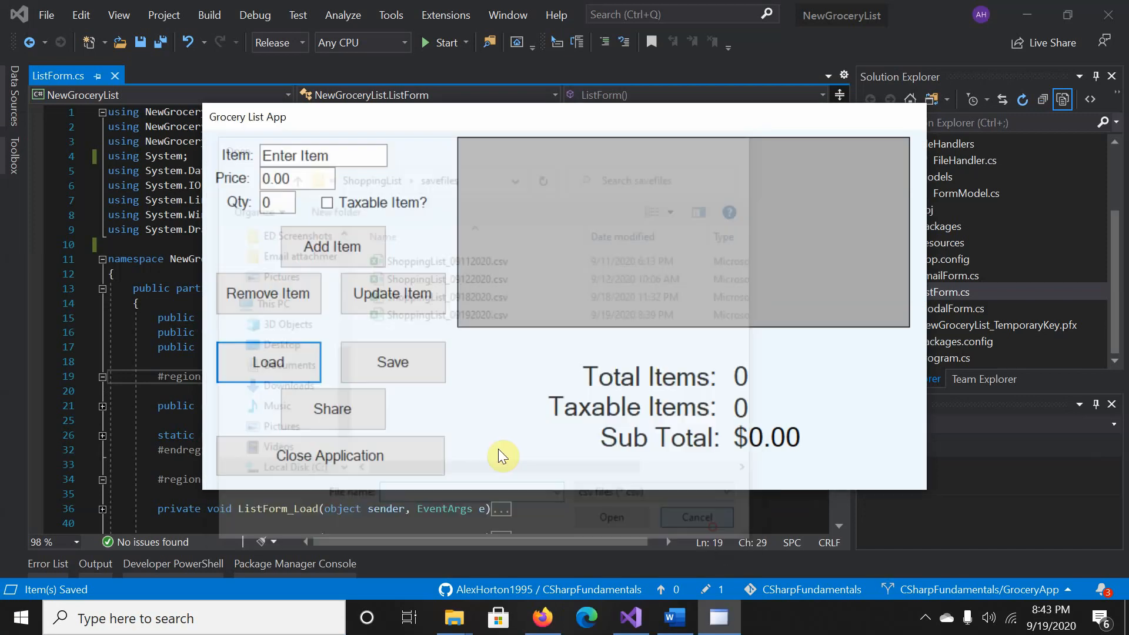
left_click(318, 364)
double_click(473, 277)
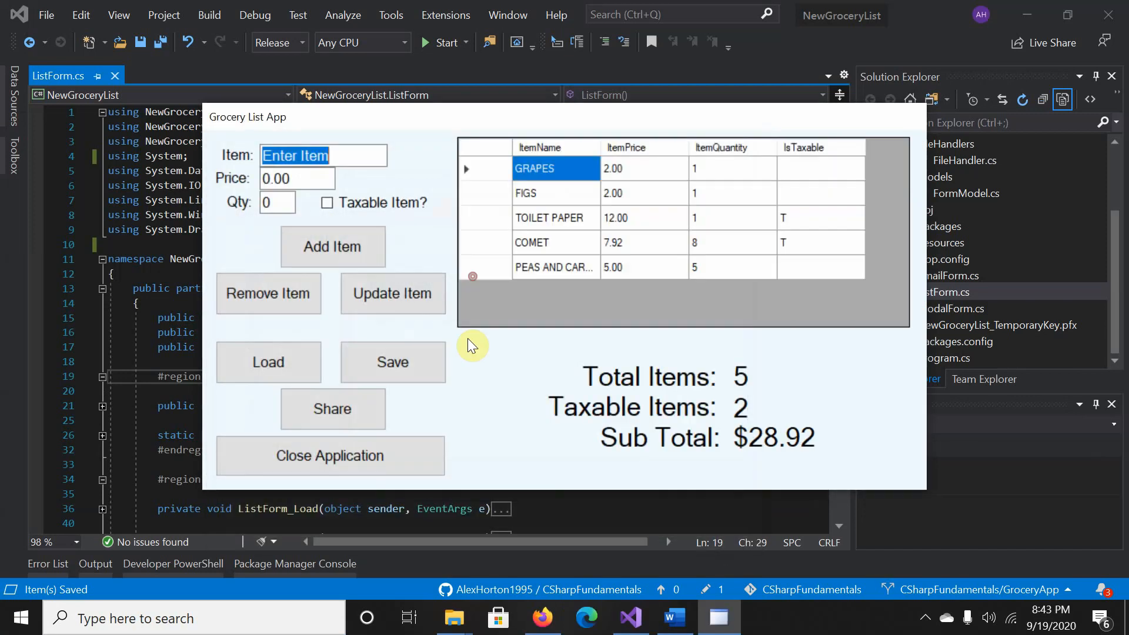
Step: Share the list by email with a blank address, dismiss the not-sent message, and exit the app
left_click(333, 406)
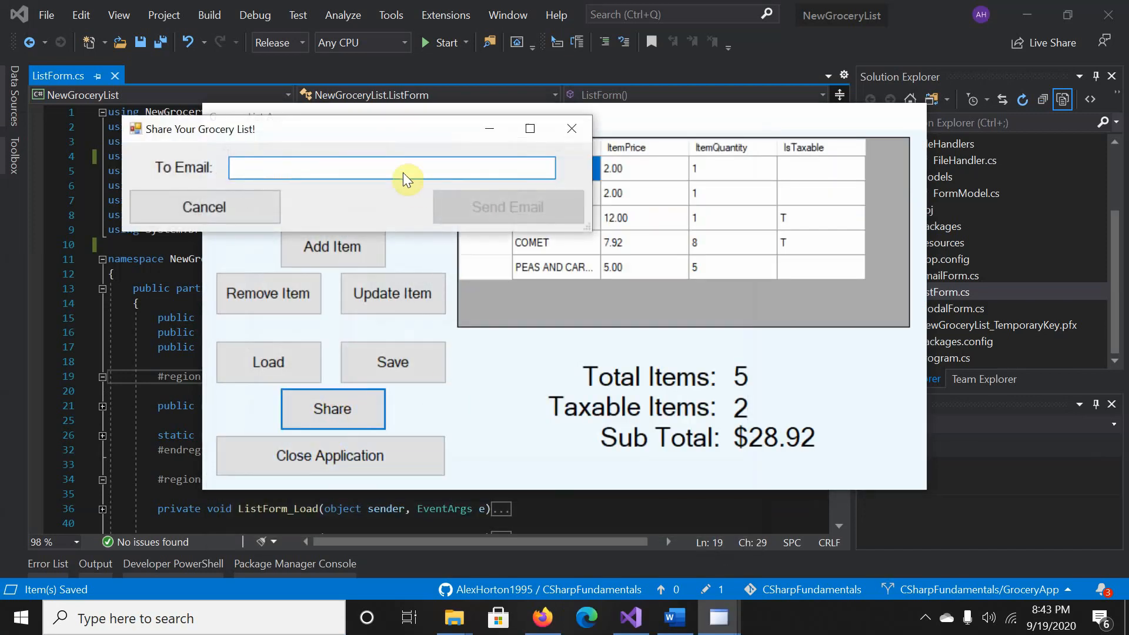
left_click_drag(389, 133, 401, 248)
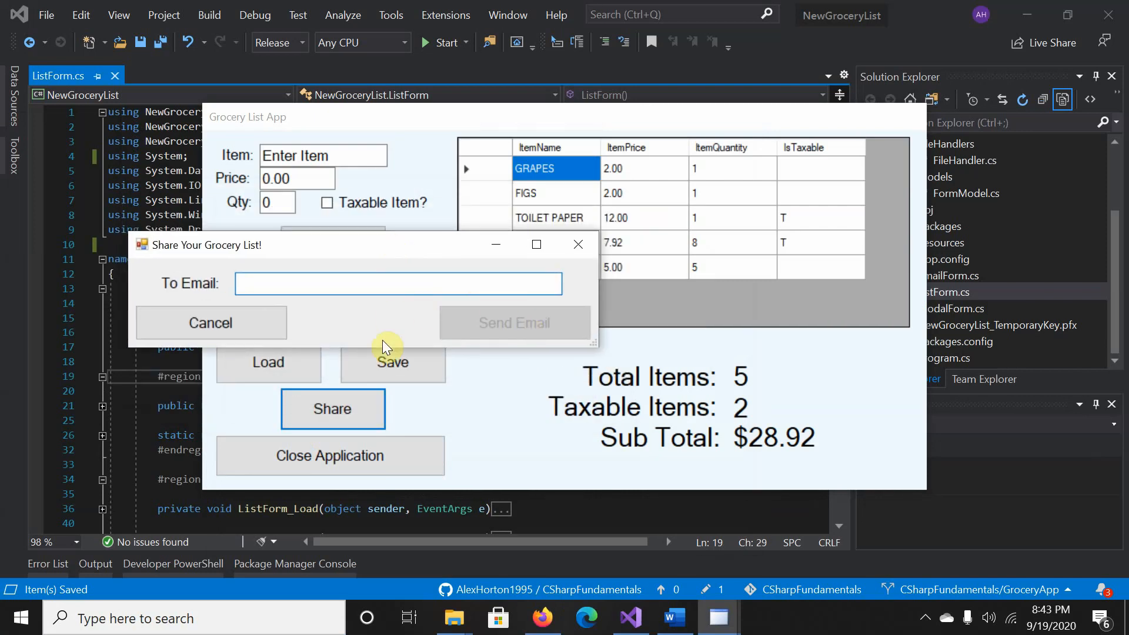
left_click(578, 244)
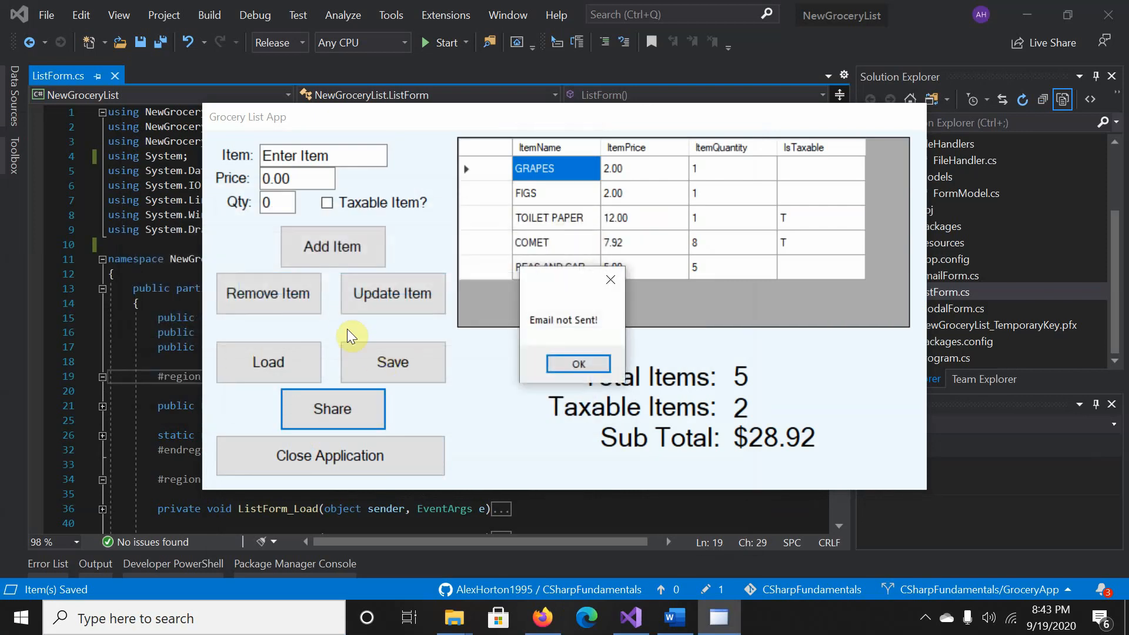
left_click(580, 363)
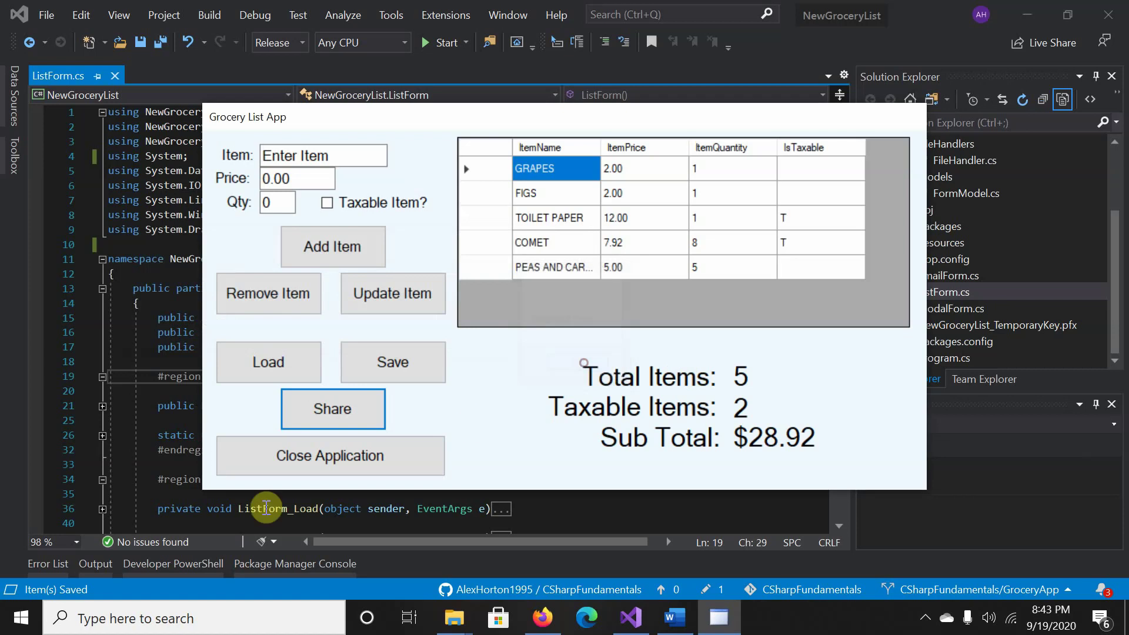
left_click(315, 456)
Step: Confirm exiting the app and move to line 33 of ListForm.cs near the event handlers
left_click(525, 367)
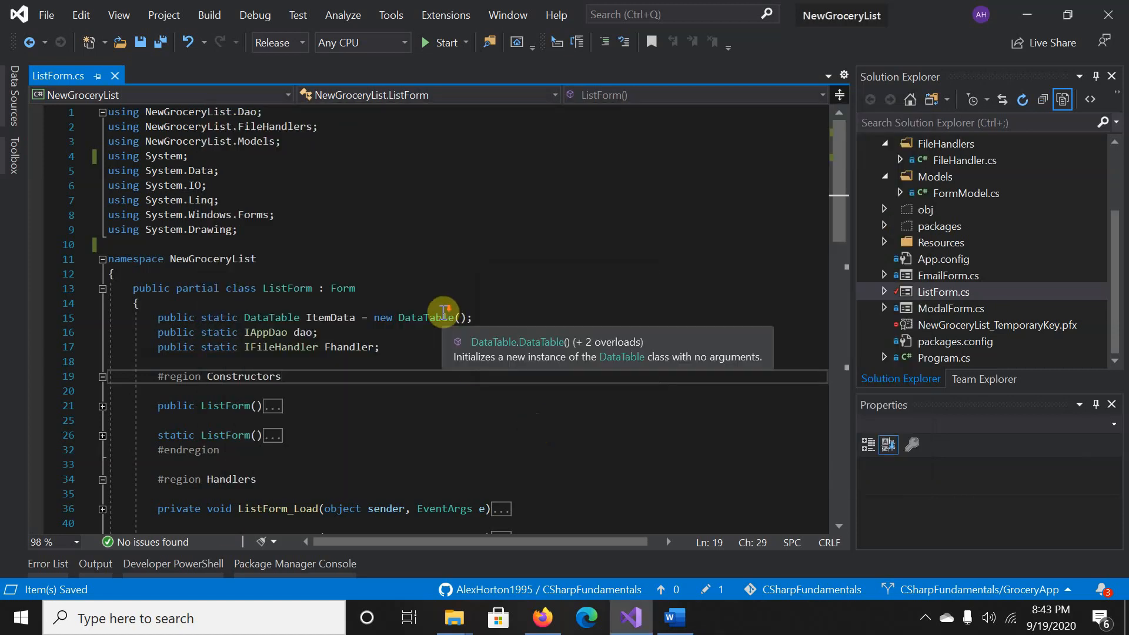
scroll(444, 310, "down", 4)
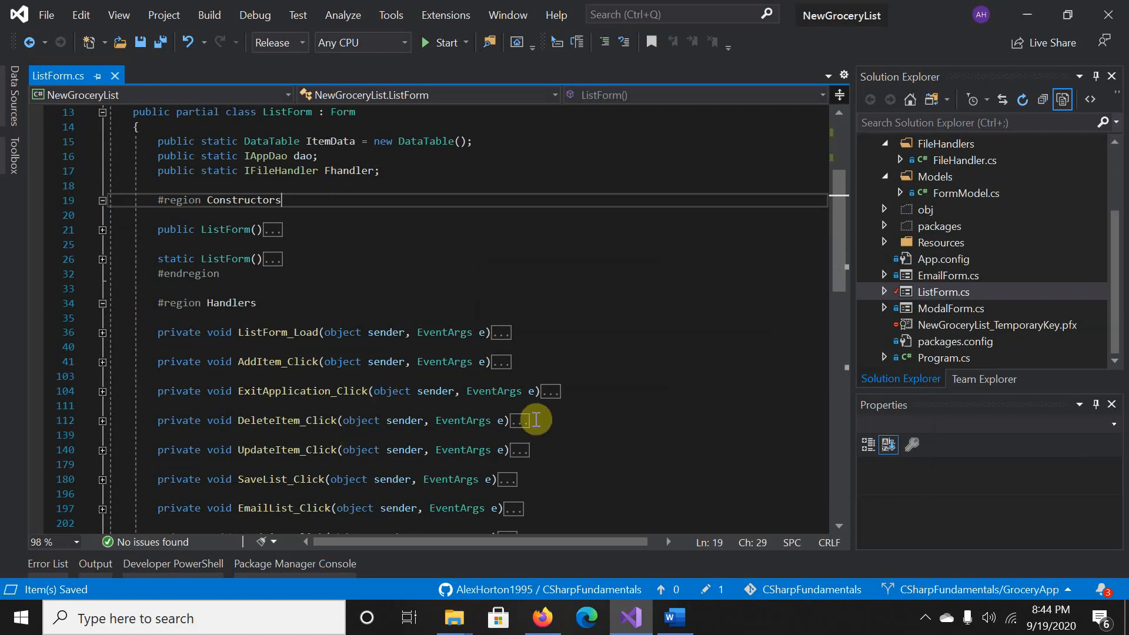
left_click(526, 289)
scroll(566, 352, "down", 4)
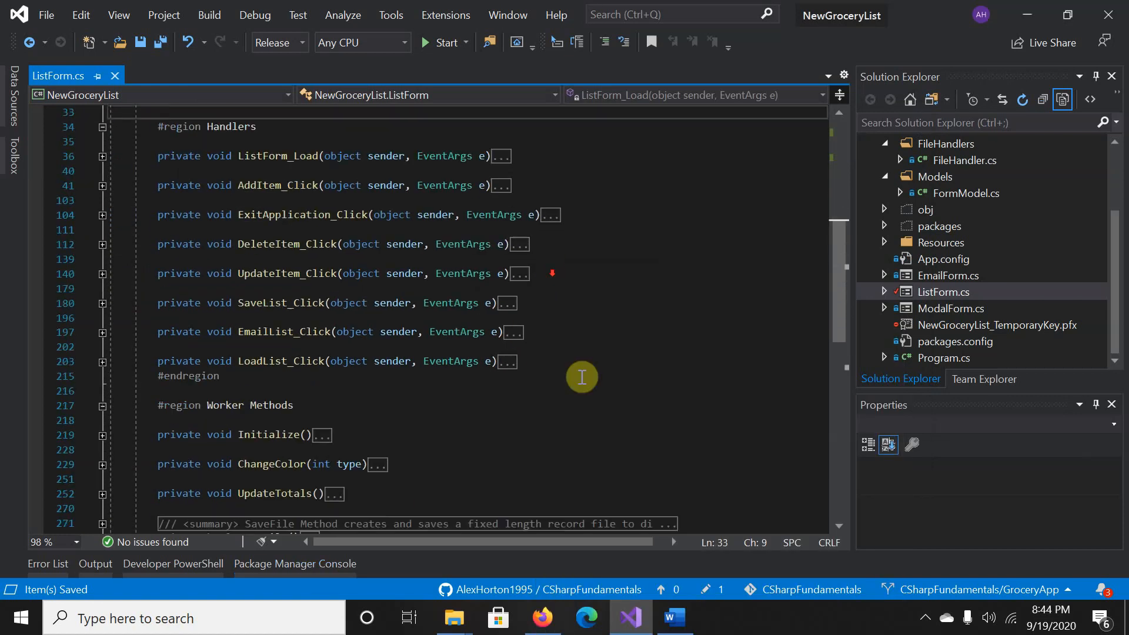
scroll(582, 375, "down", 3)
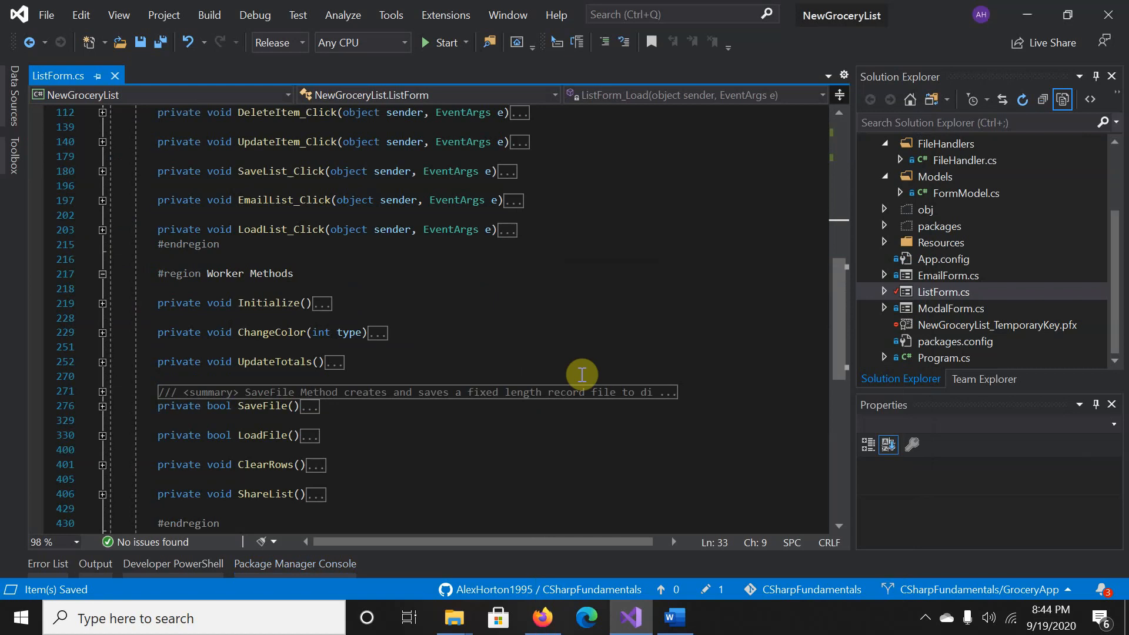